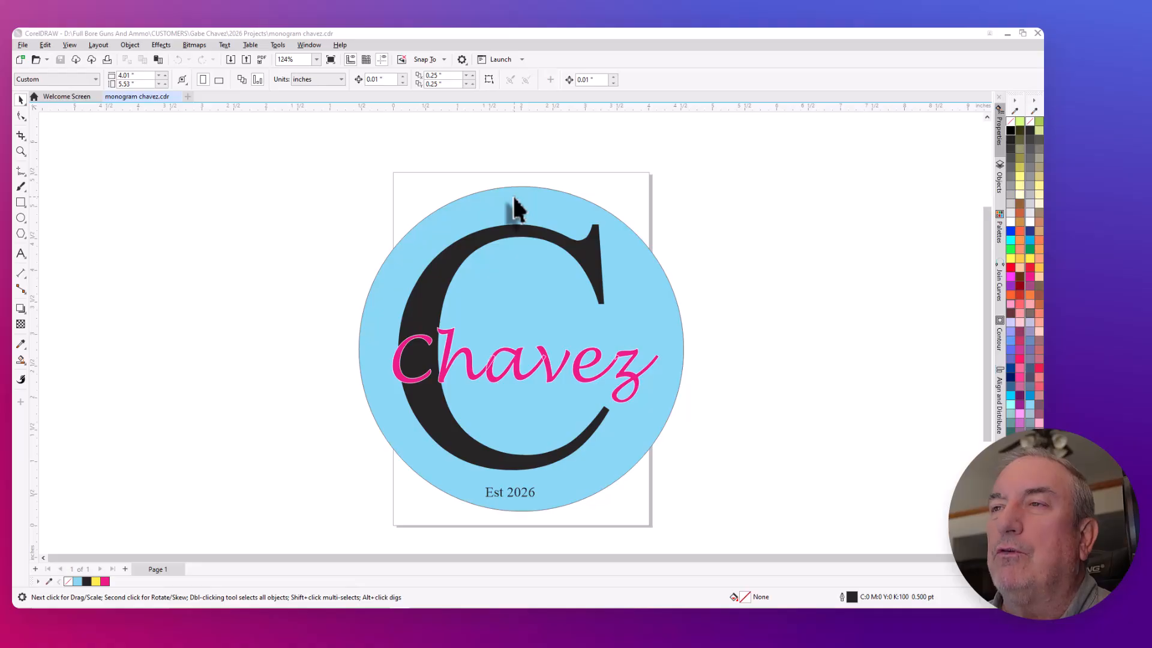
- Set the page size to 10 by 10 inches
left_click(470, 244)
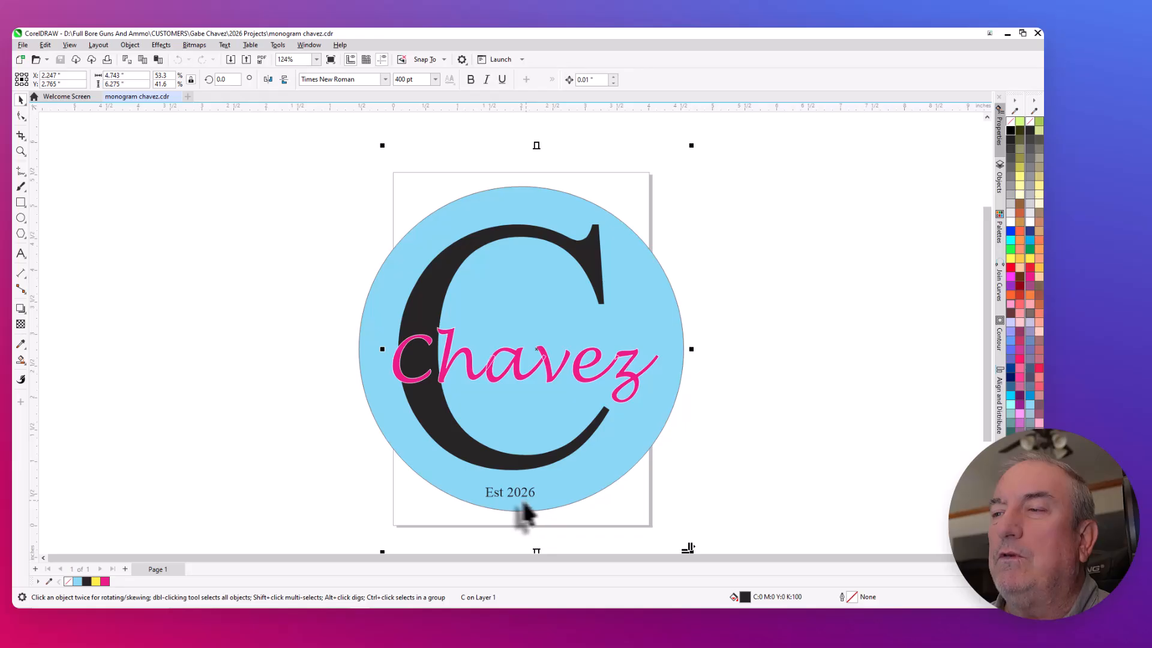
left_click(152, 291)
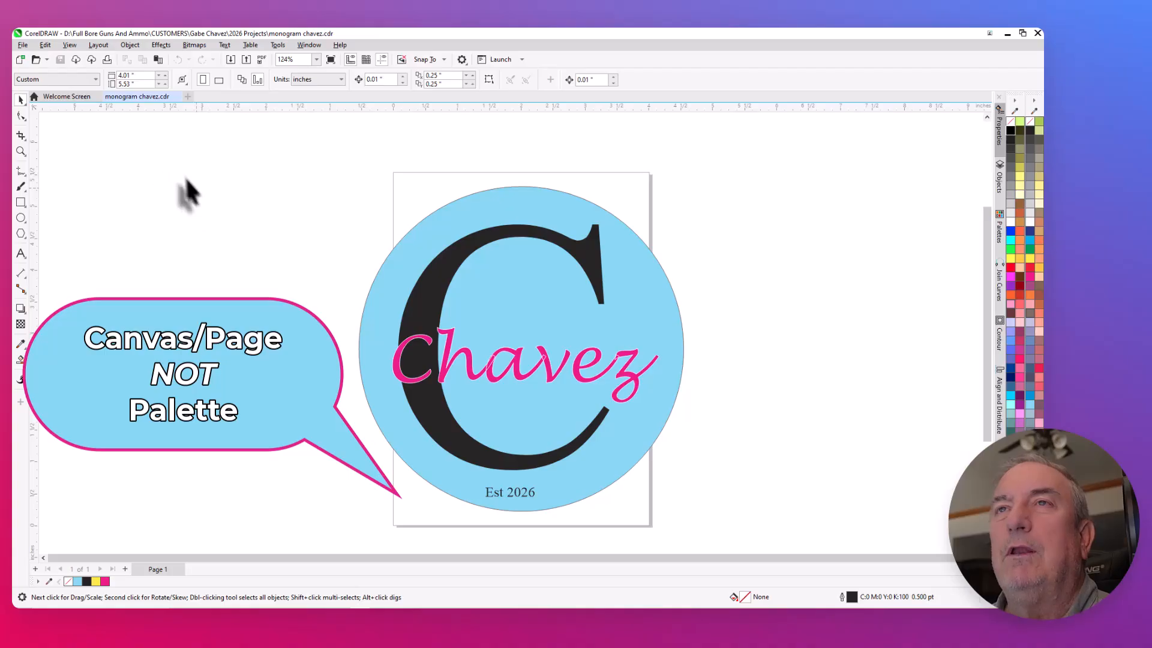
left_click(134, 76)
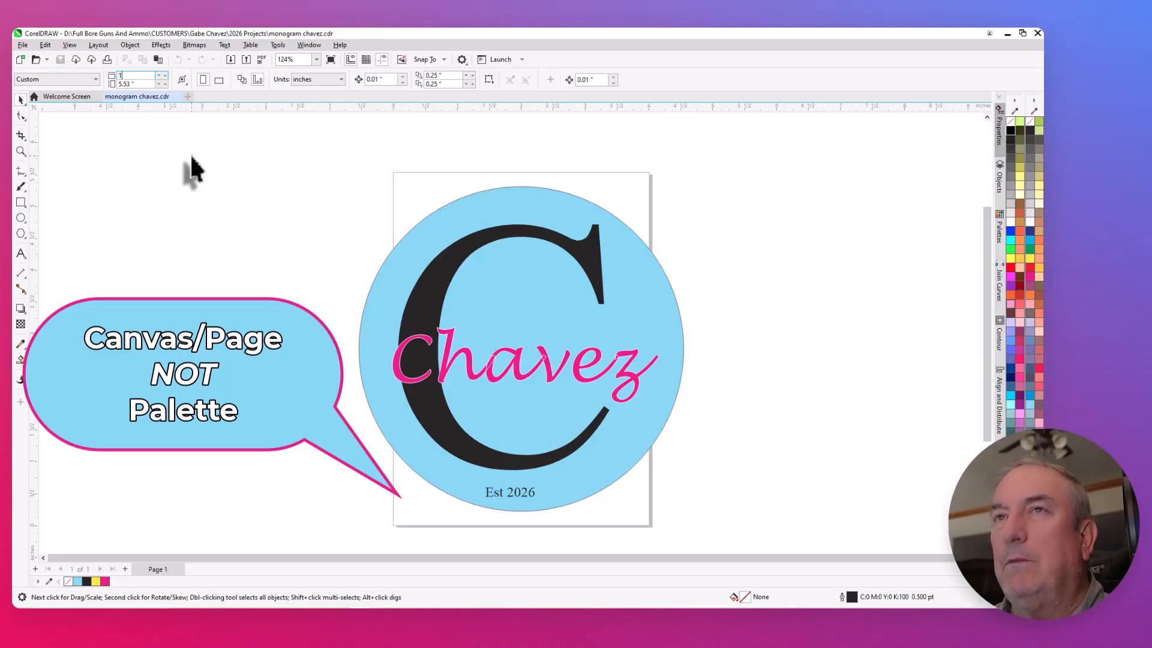
left_click(135, 83)
type("10")
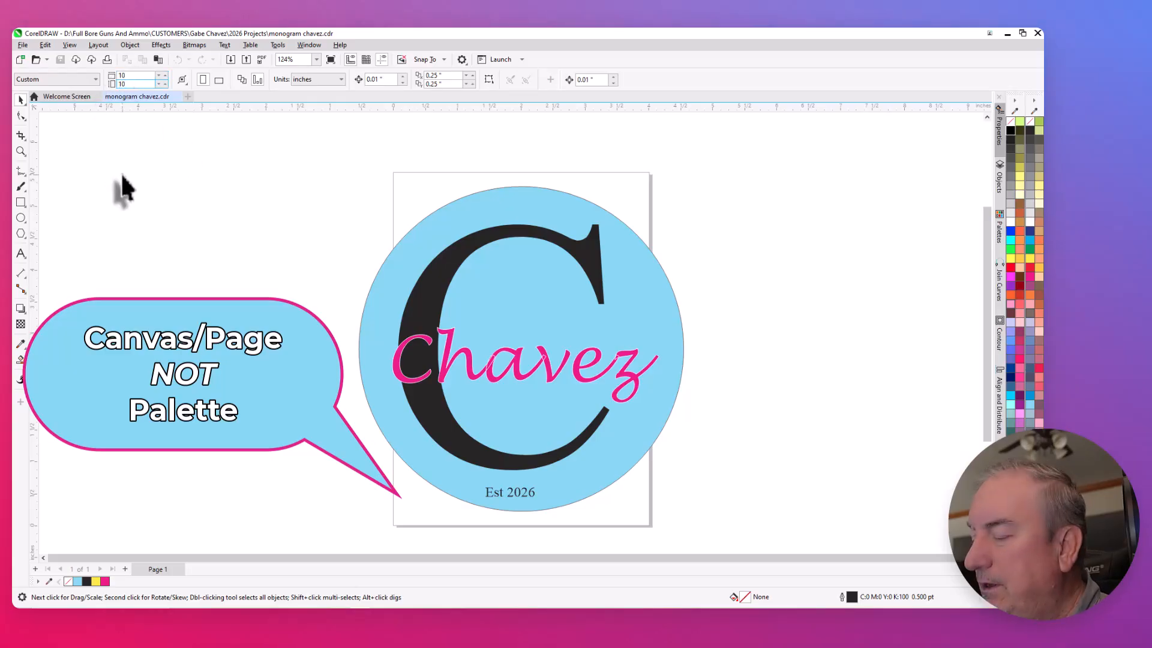
key("Return")
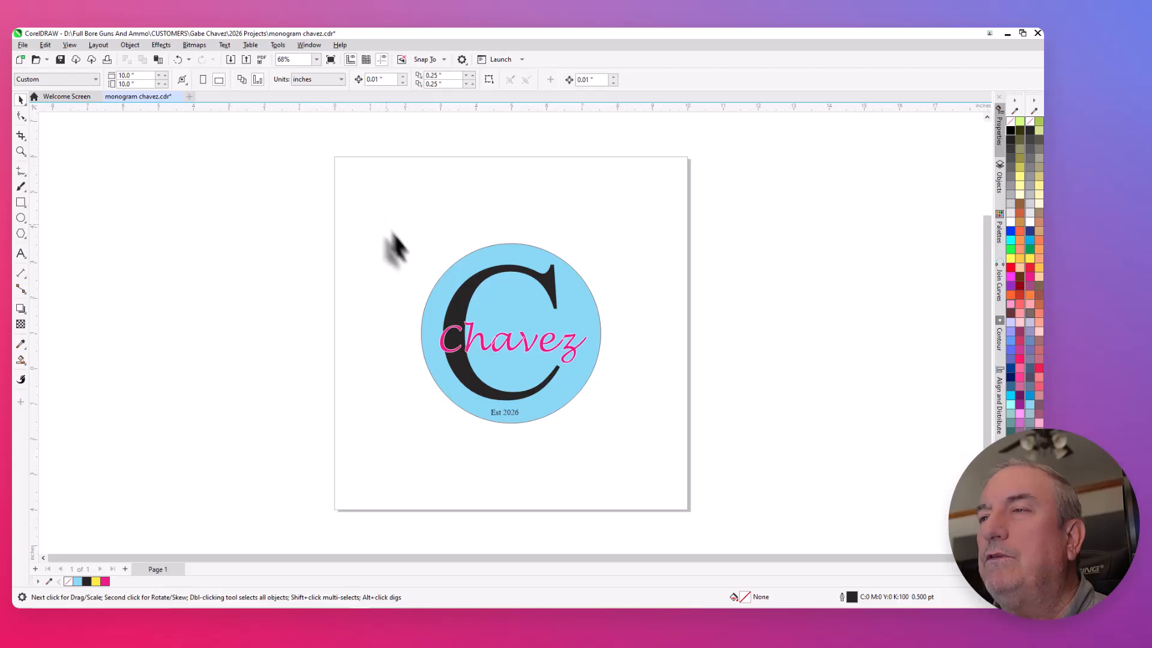
left_click_drag(351, 207, 657, 496)
left_click(195, 385)
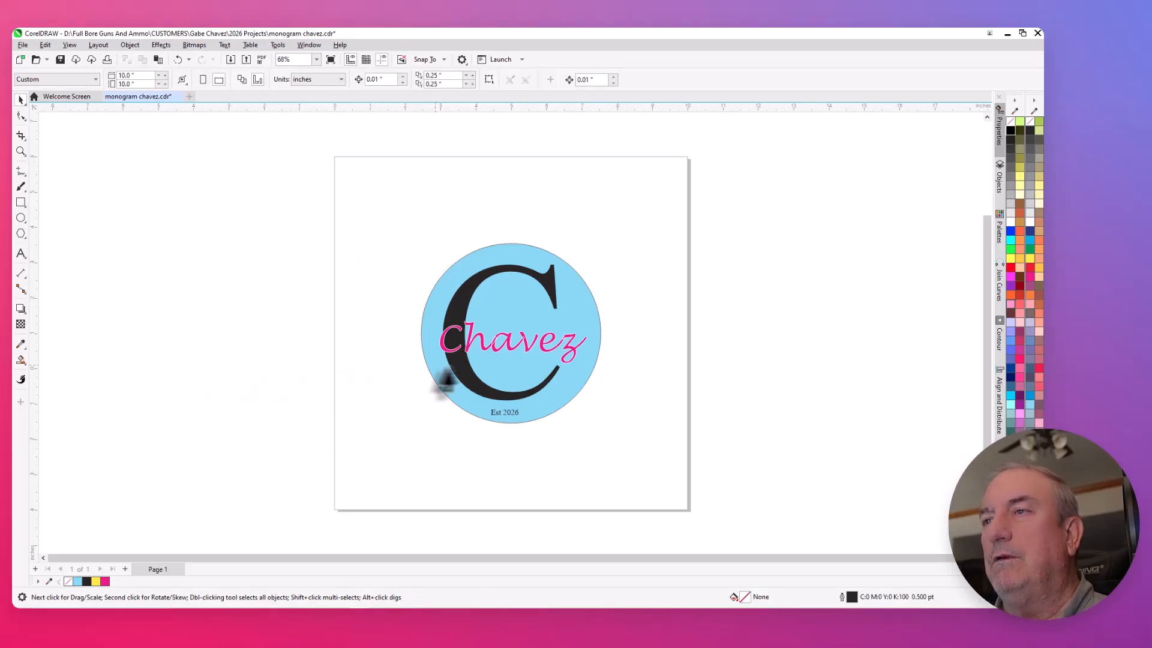
left_click(503, 369)
left_click_drag(358, 217, 609, 440)
left_click(233, 383)
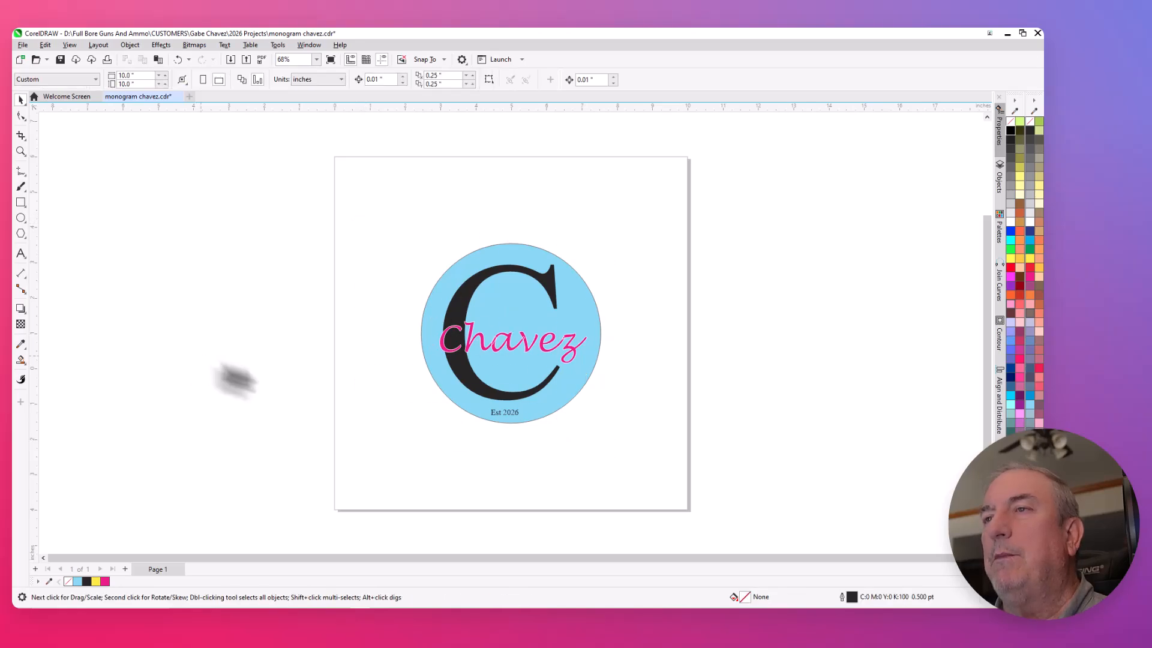
scroll(513, 397, "up", 2)
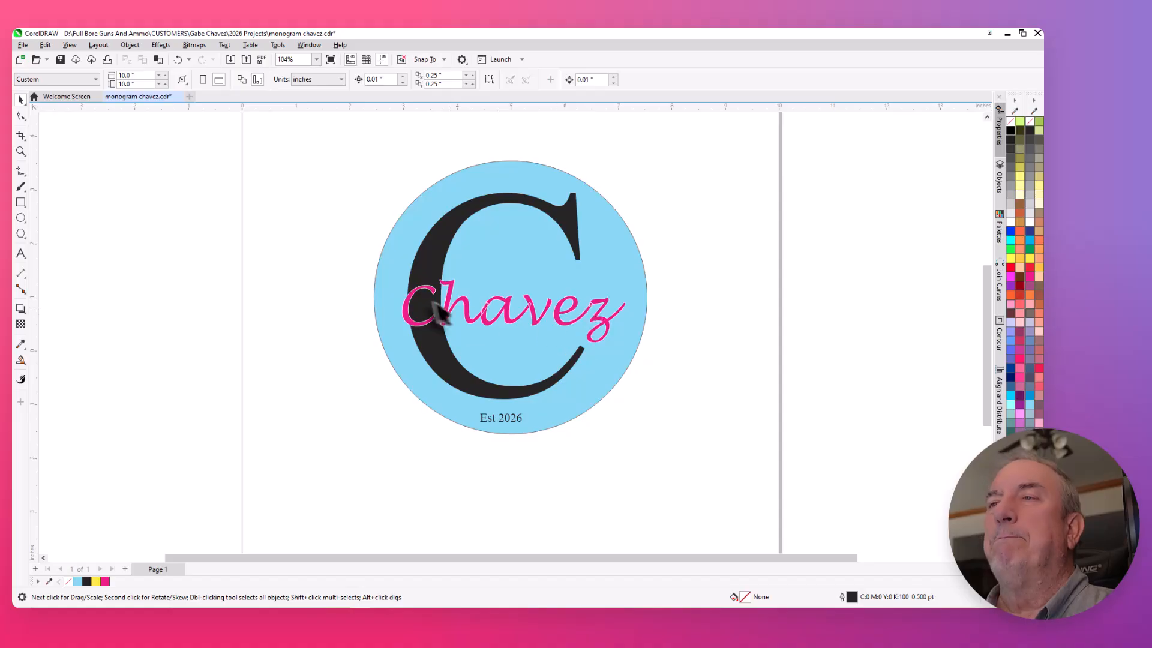
scroll(599, 348, "down", 3)
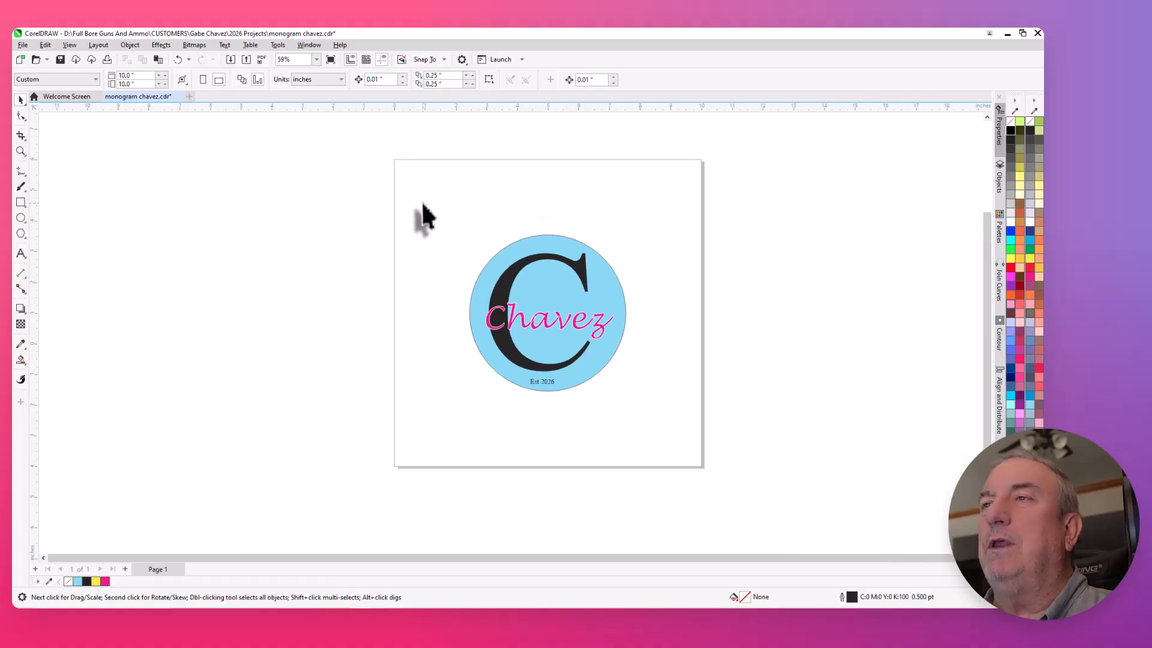
- Select the whole monogram design, set the nudge distance to 5 inches, and test it by nudging the design left and back
left_click_drag(422, 203, 666, 434)
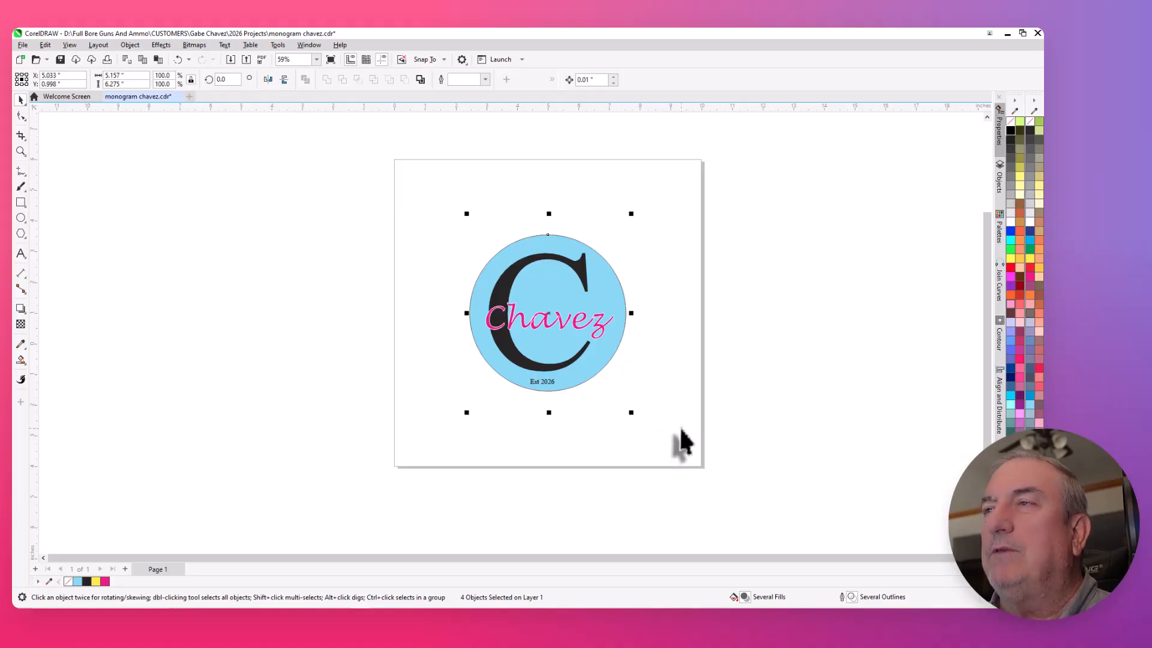
left_click(597, 79)
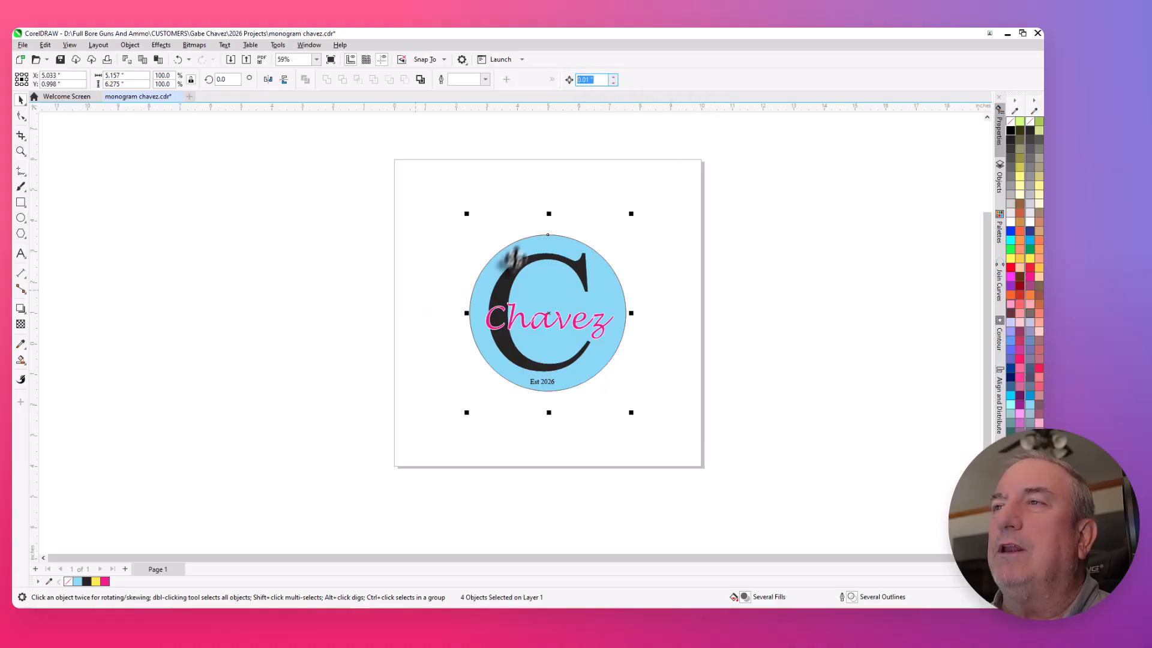
left_click(321, 185)
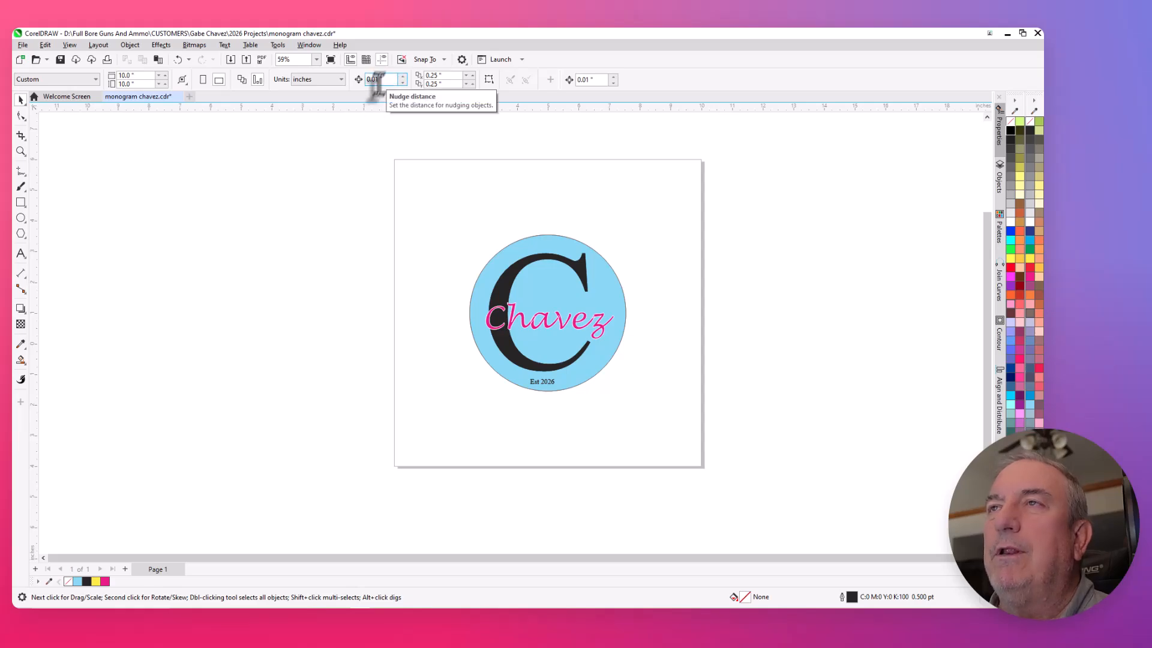
left_click_drag(353, 189, 723, 442)
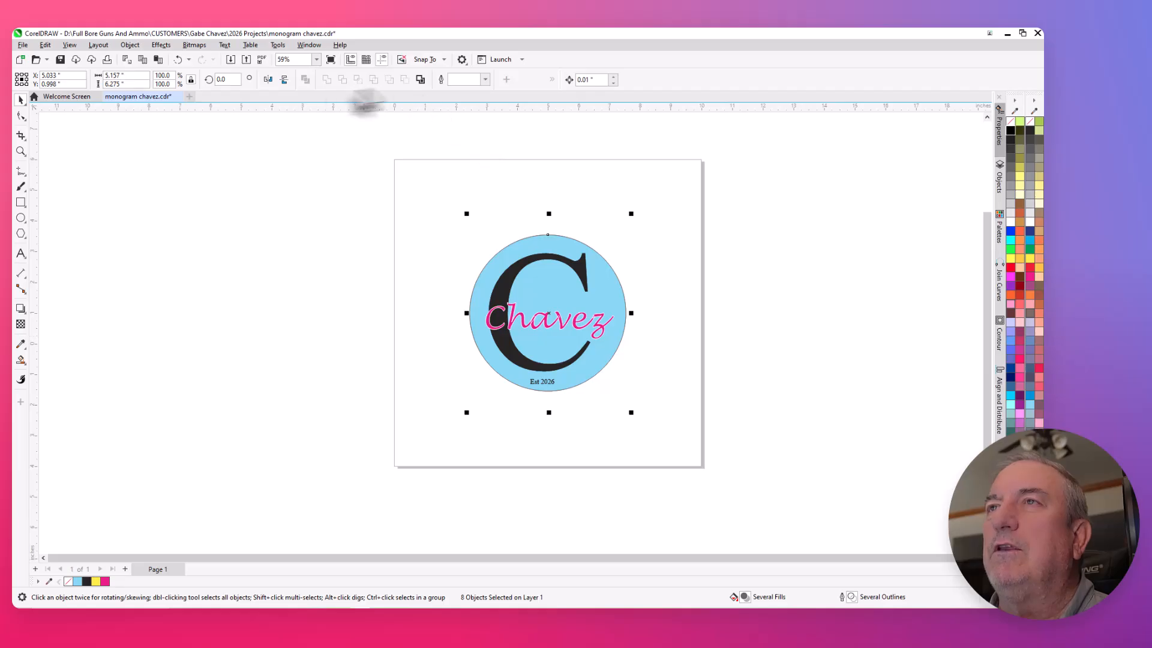
left_click(592, 82)
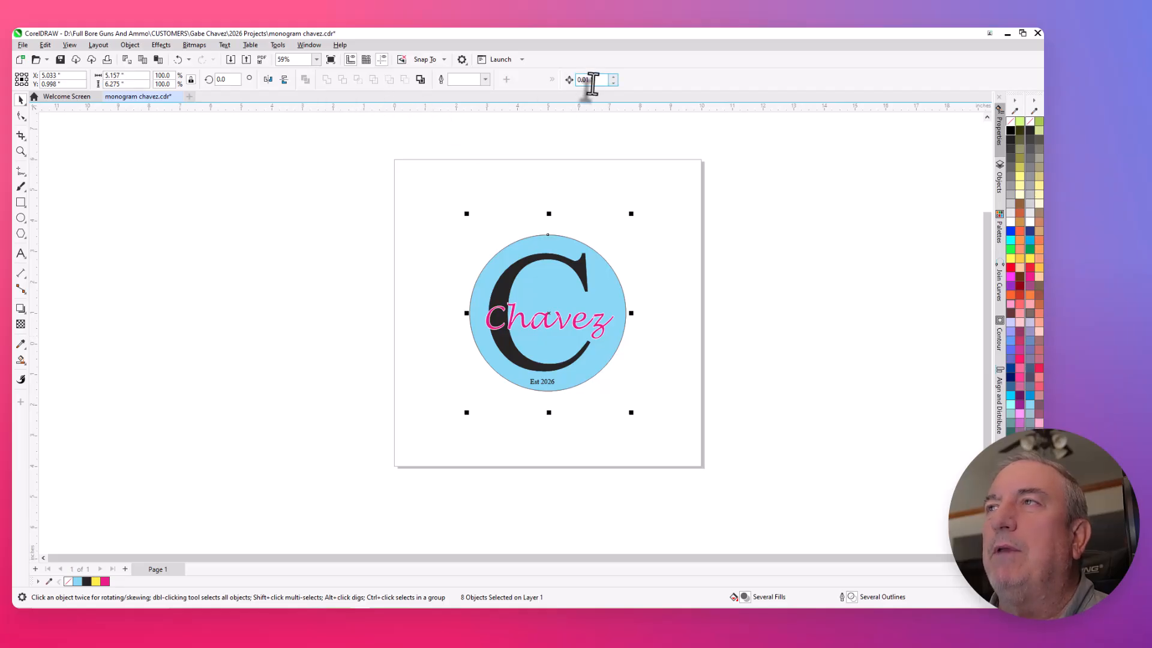
left_click_drag(599, 81, 569, 84)
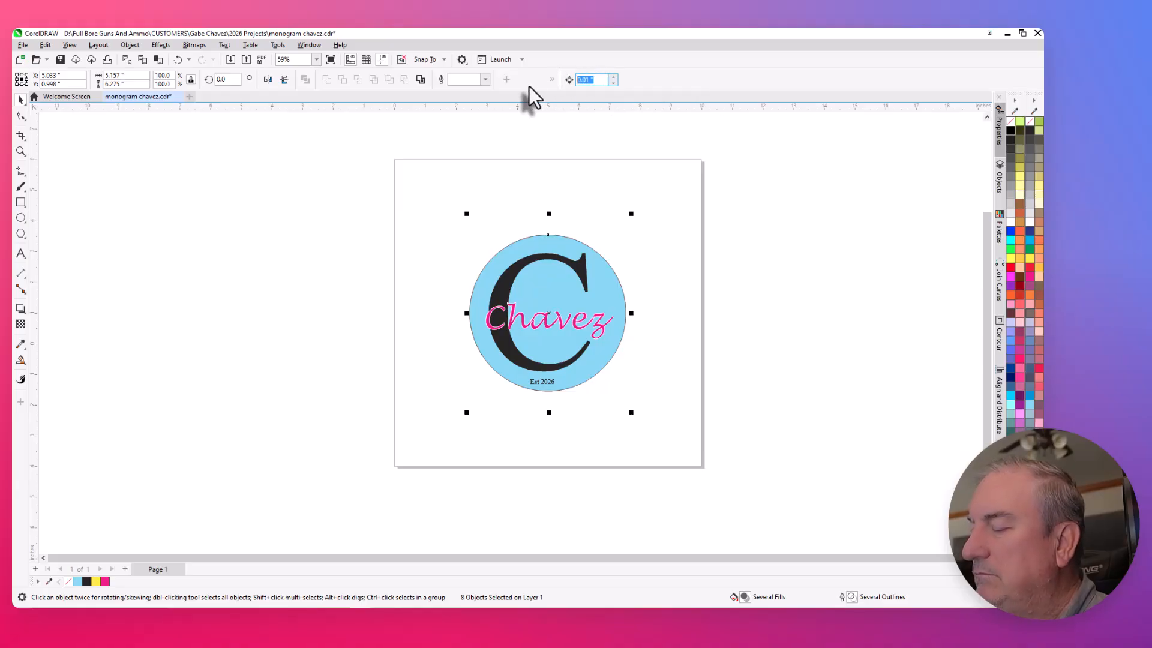
type("5")
key("Return")
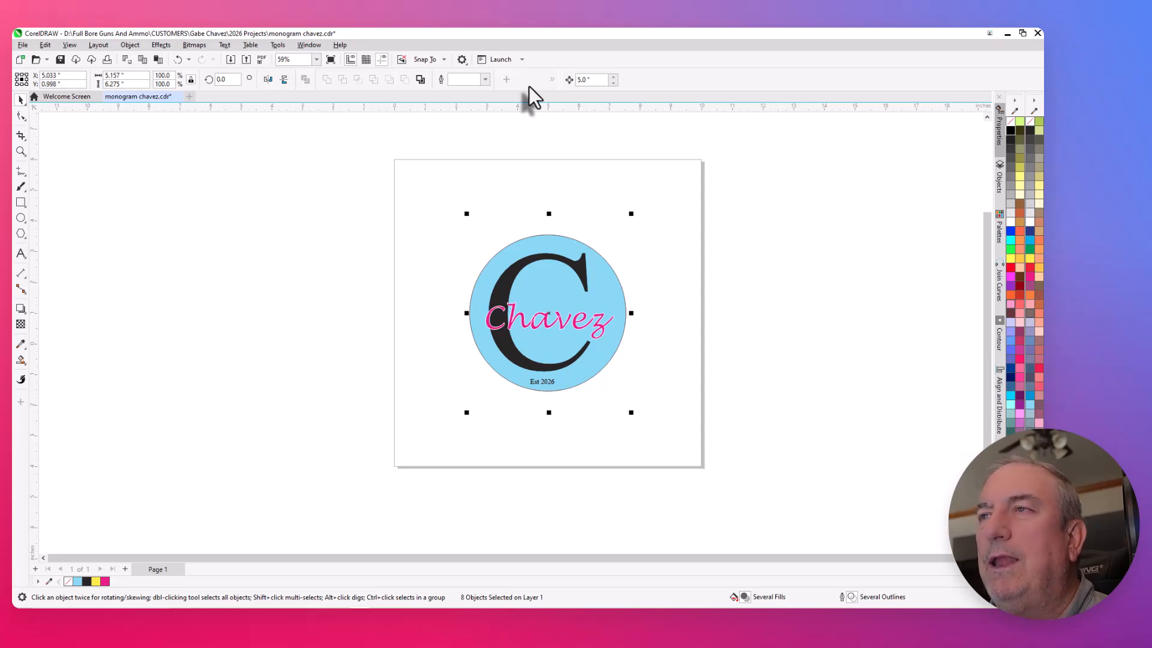
key("Left")
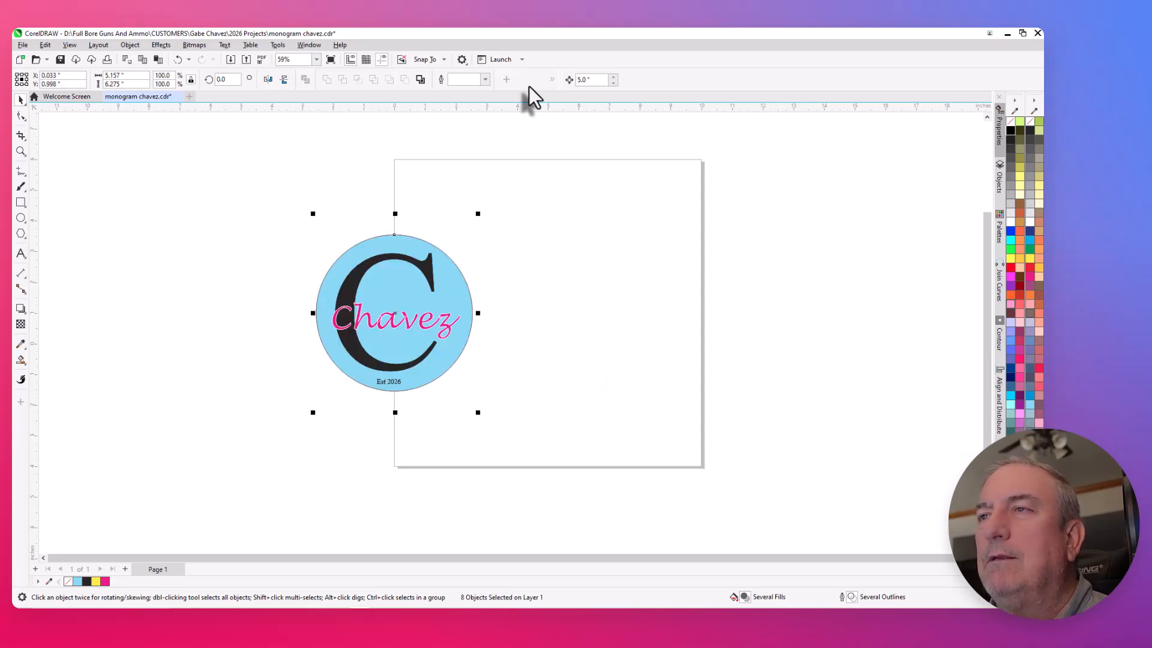
key("Right")
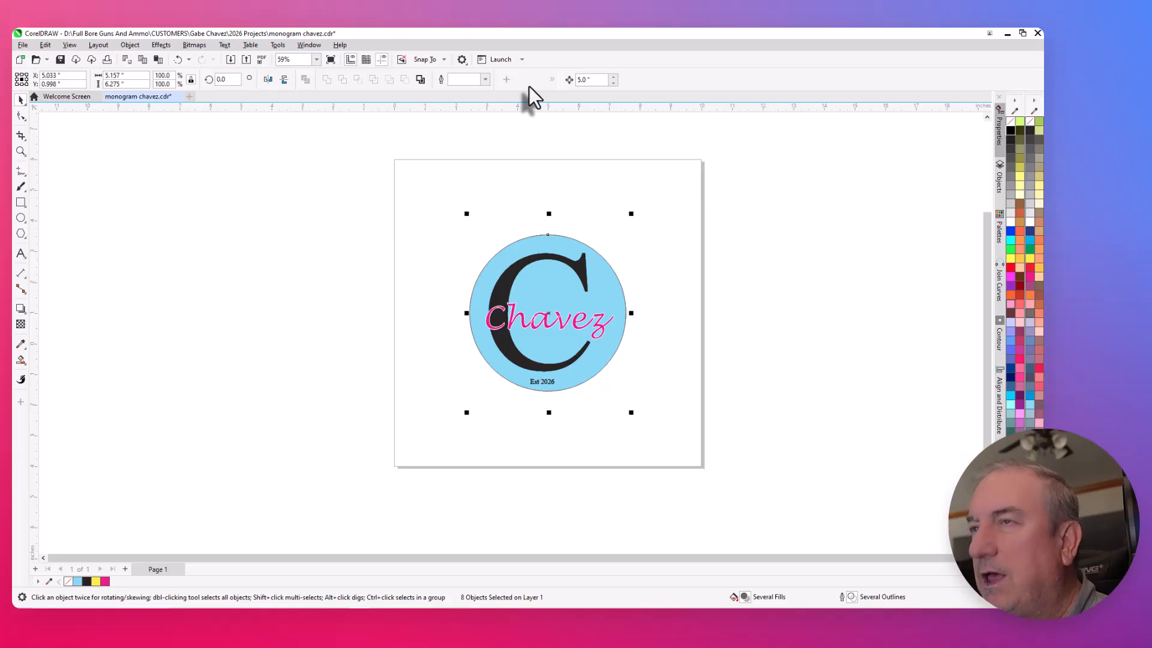
- Duplicate the selected monogram design and nudge the copy 10 inches to the left, off the page
key("KP_Add")
key("Left")
key("Left")
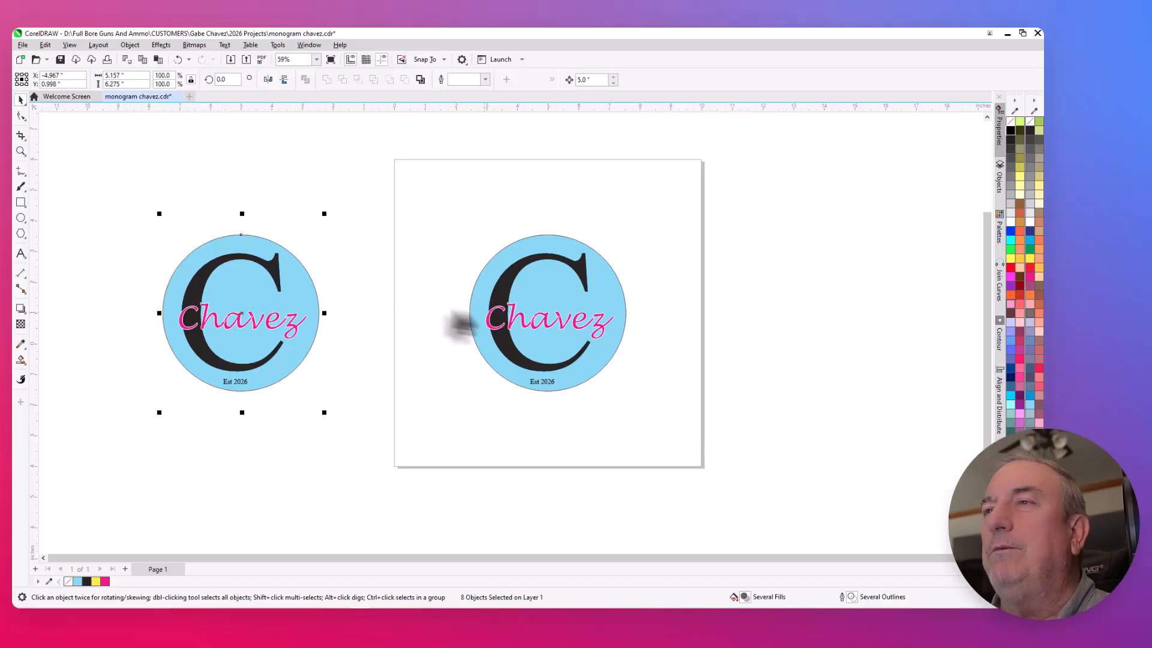
left_click(361, 290)
scroll(596, 317, "up", 3)
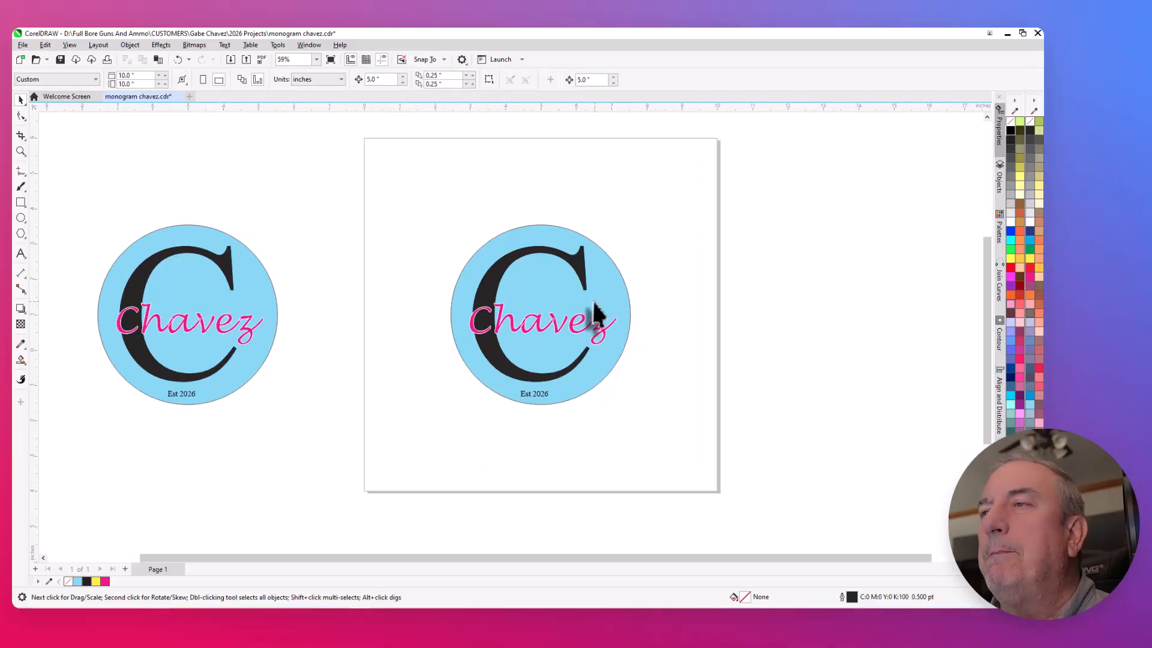
scroll(567, 337, "down", 3)
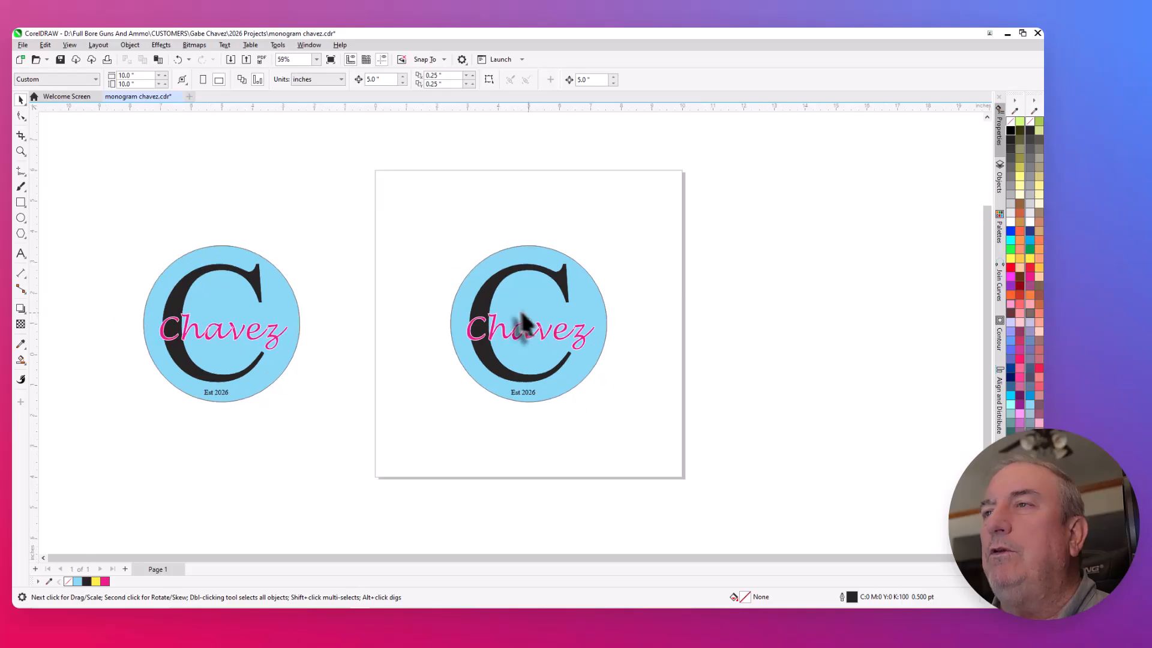
- Nudge the page design's large black C 10 inches to the right, off the page, and delete its leftover duplicate
left_click(489, 306)
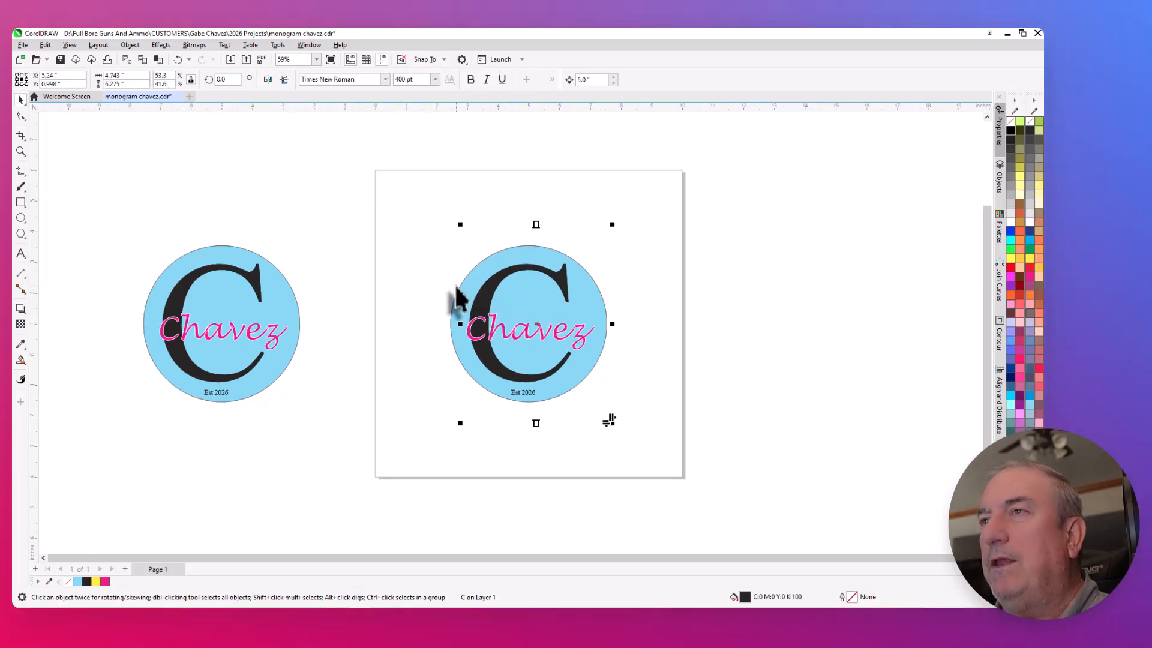
key("Right")
key("Right")
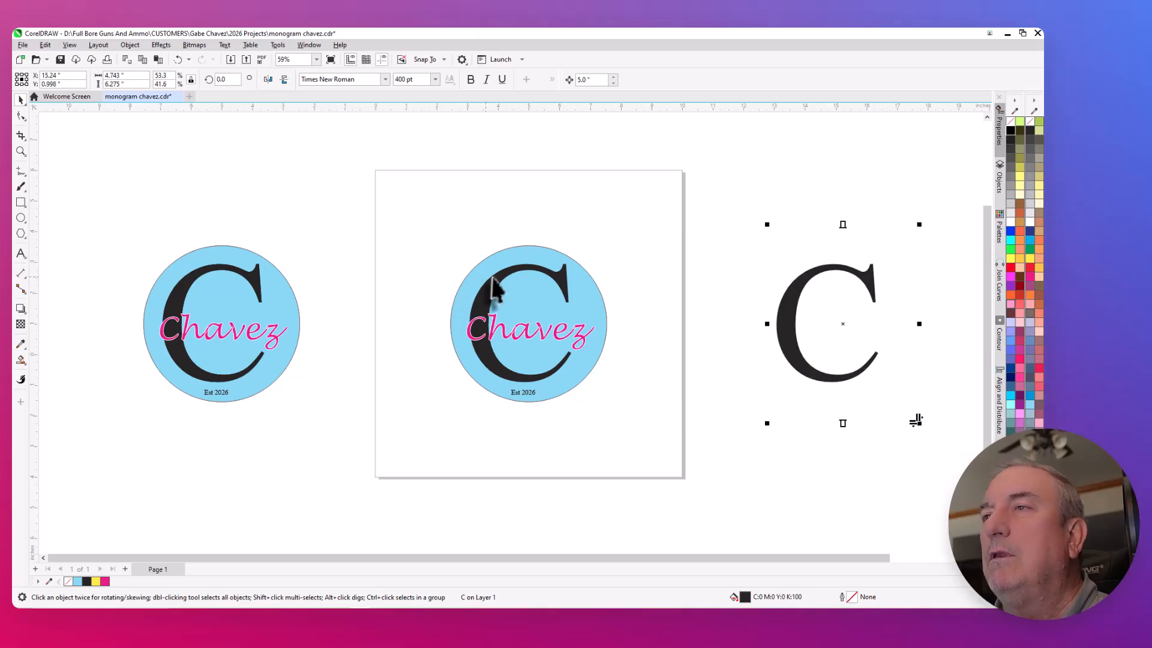
key("Left")
key("Left")
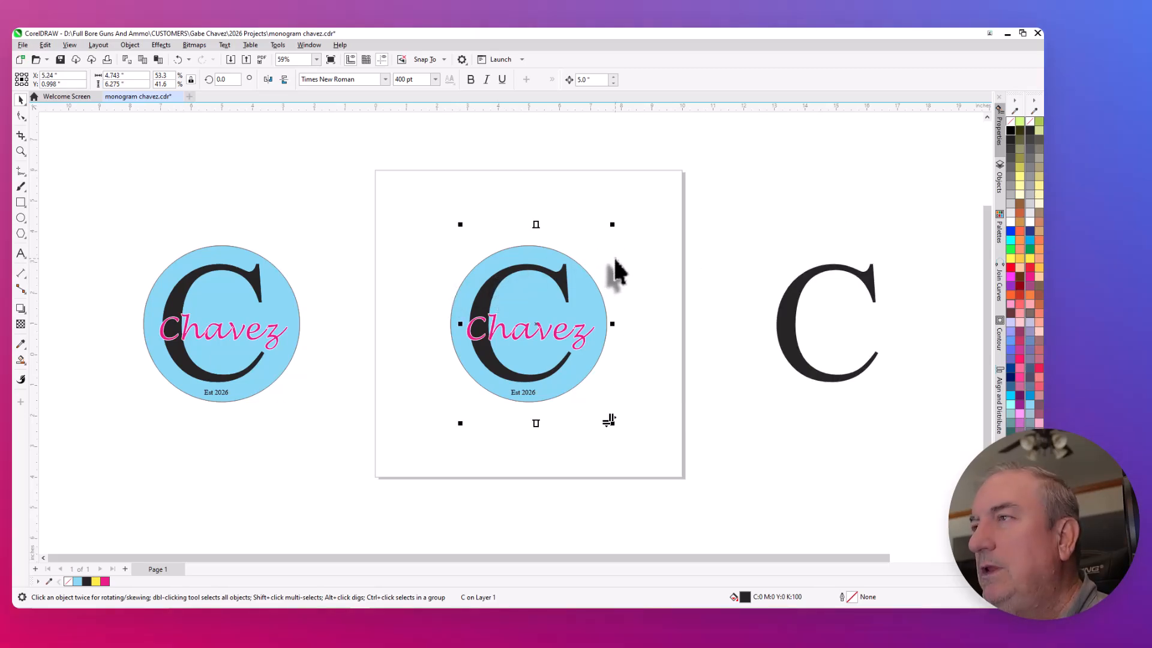
key("Right")
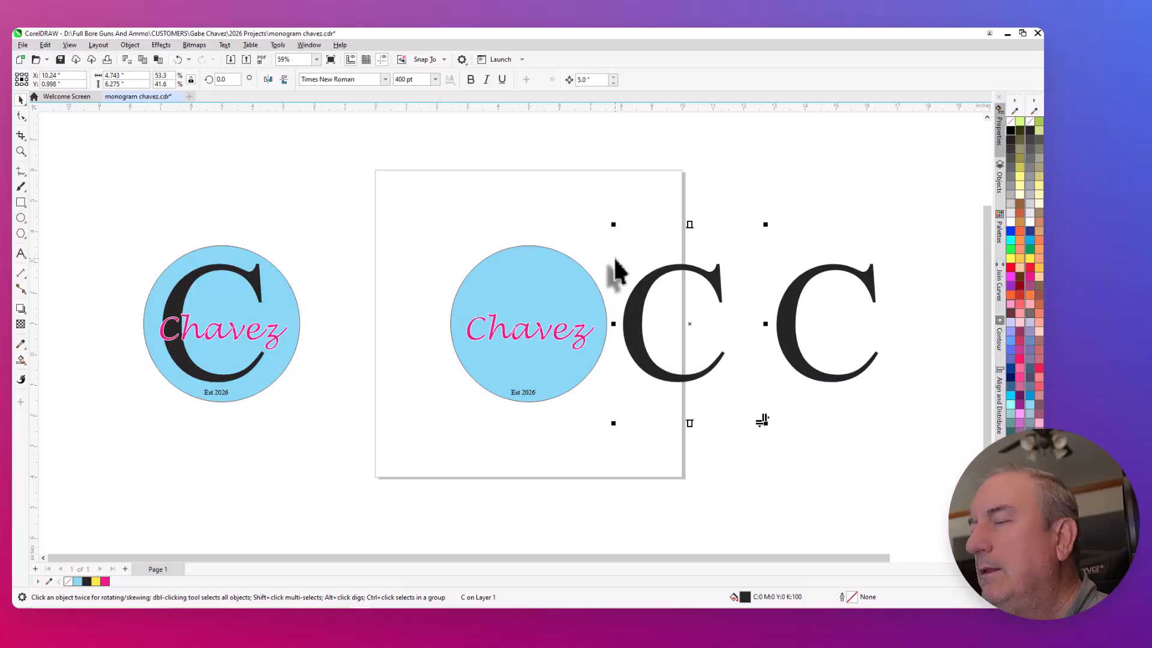
key("Delete")
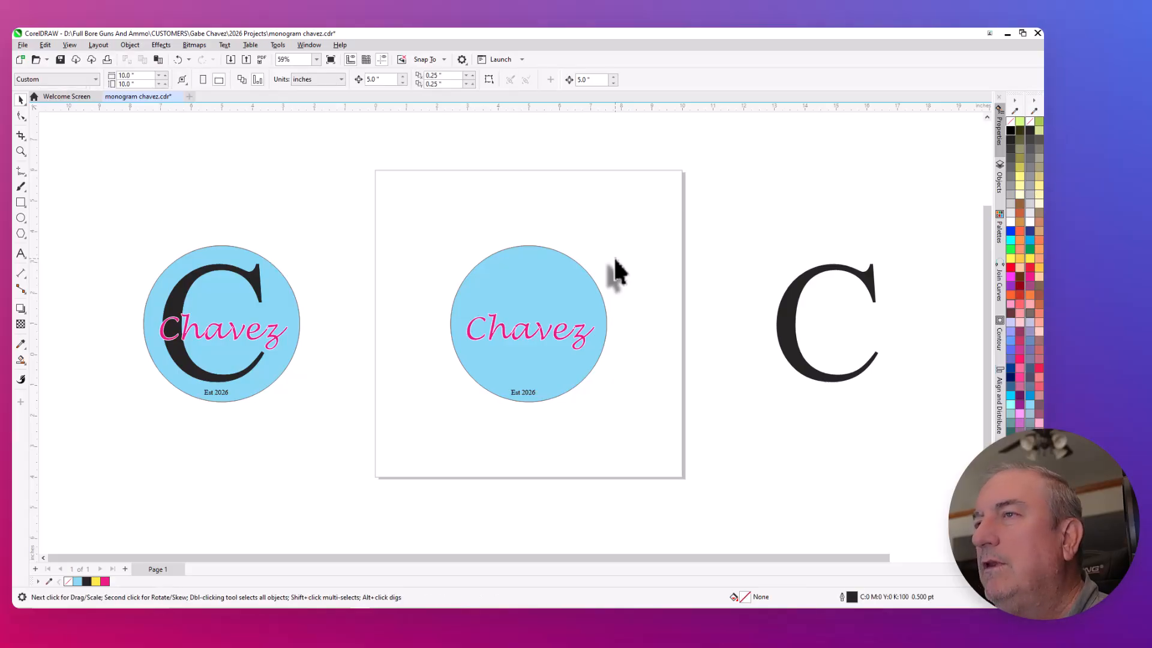
- Nudge the page design's pink script name 10 inches right onto the relocated C and delete the name's leftover duplicate
left_click(481, 349)
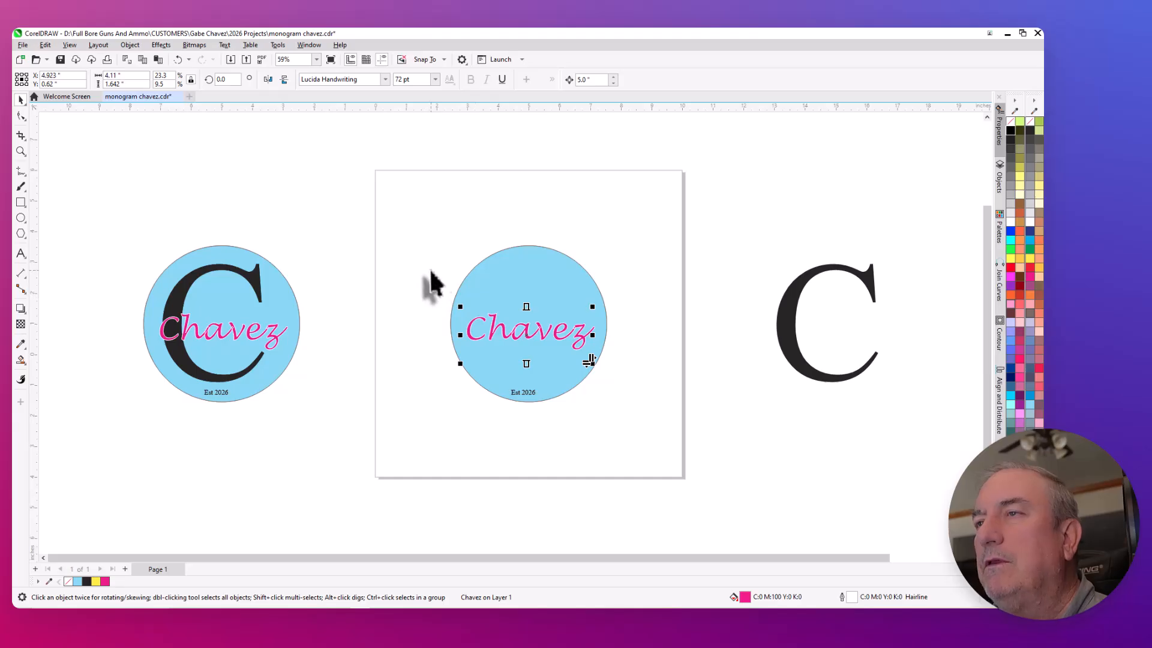
key("ctrl+d")
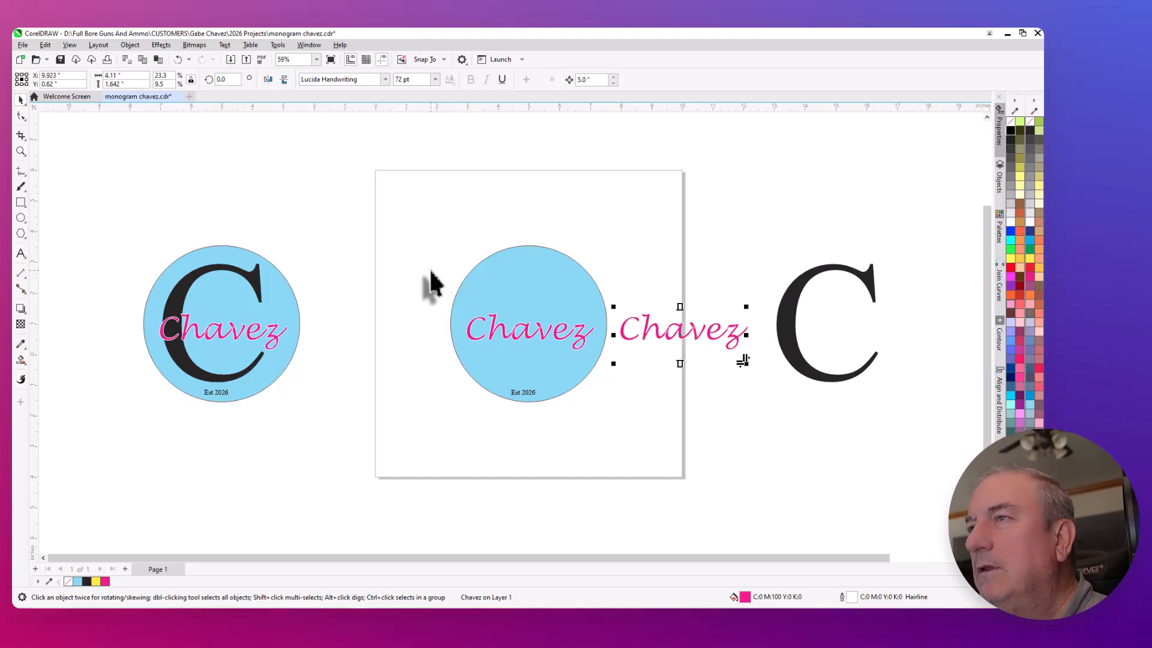
key("Right")
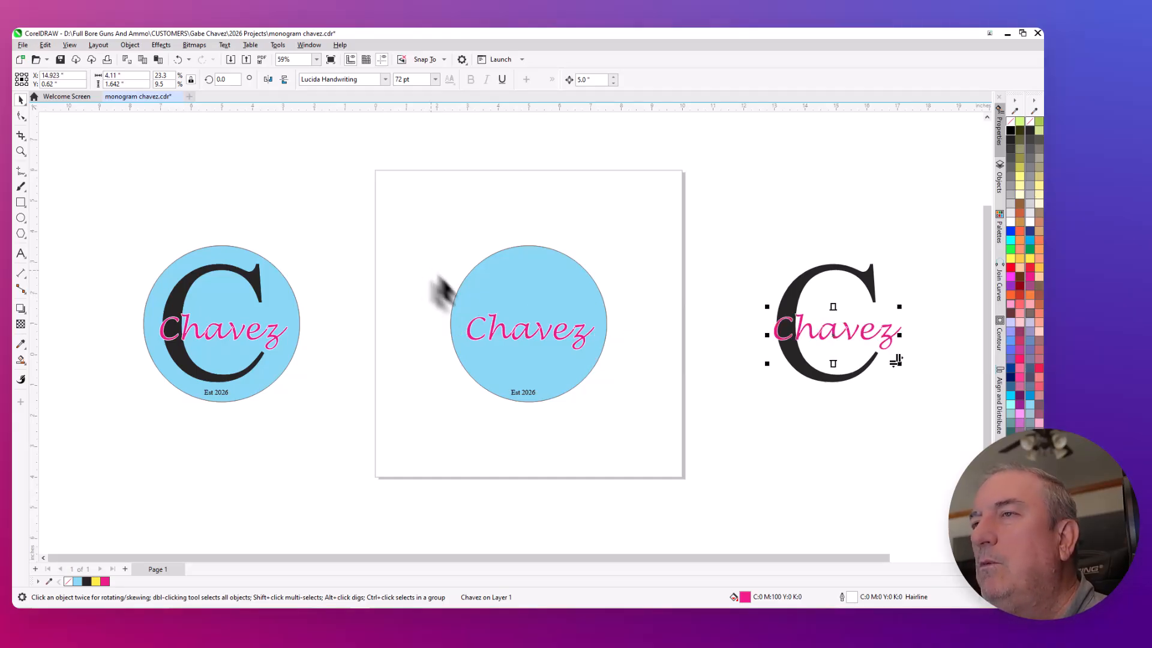
left_click(490, 340)
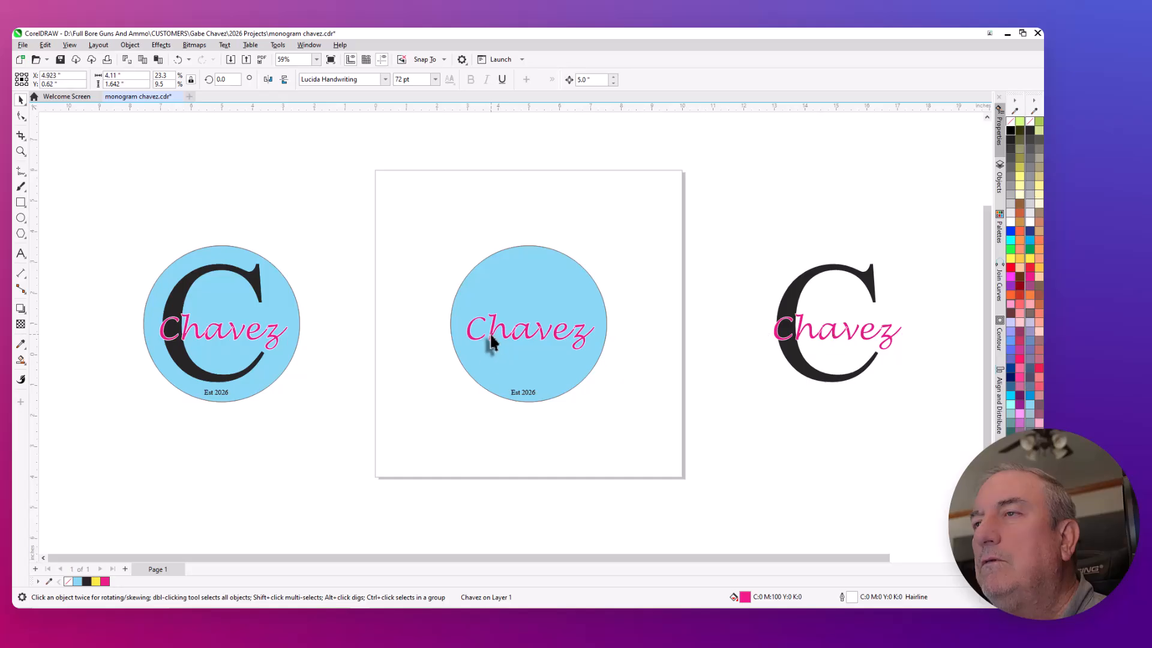
key("Right")
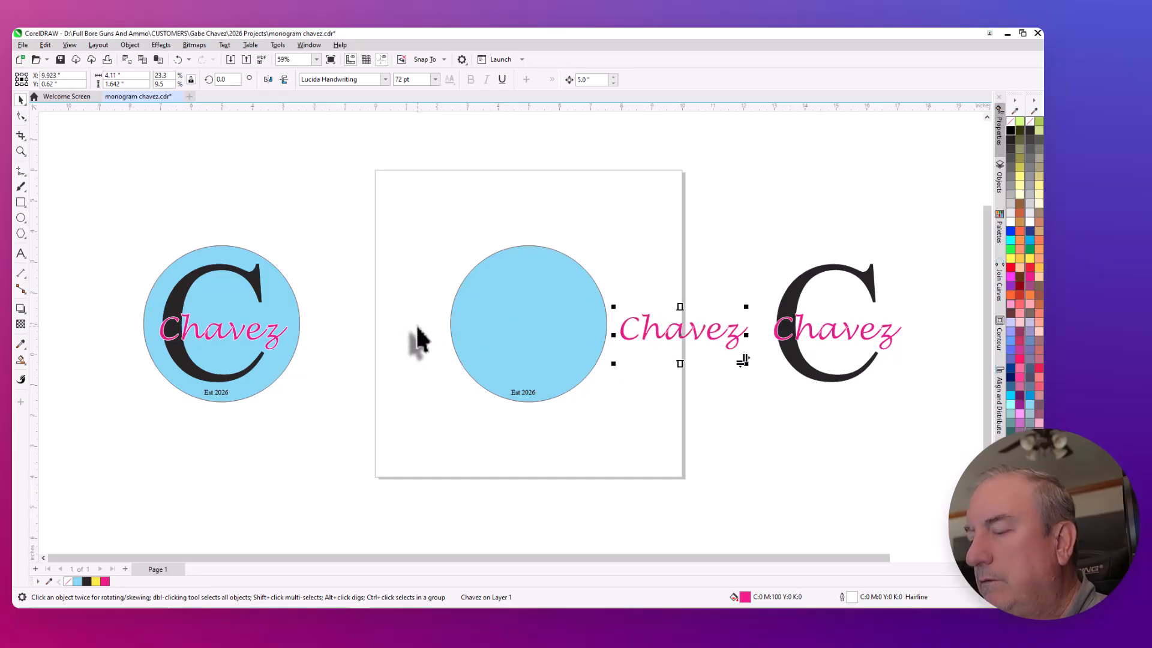
key("Delete")
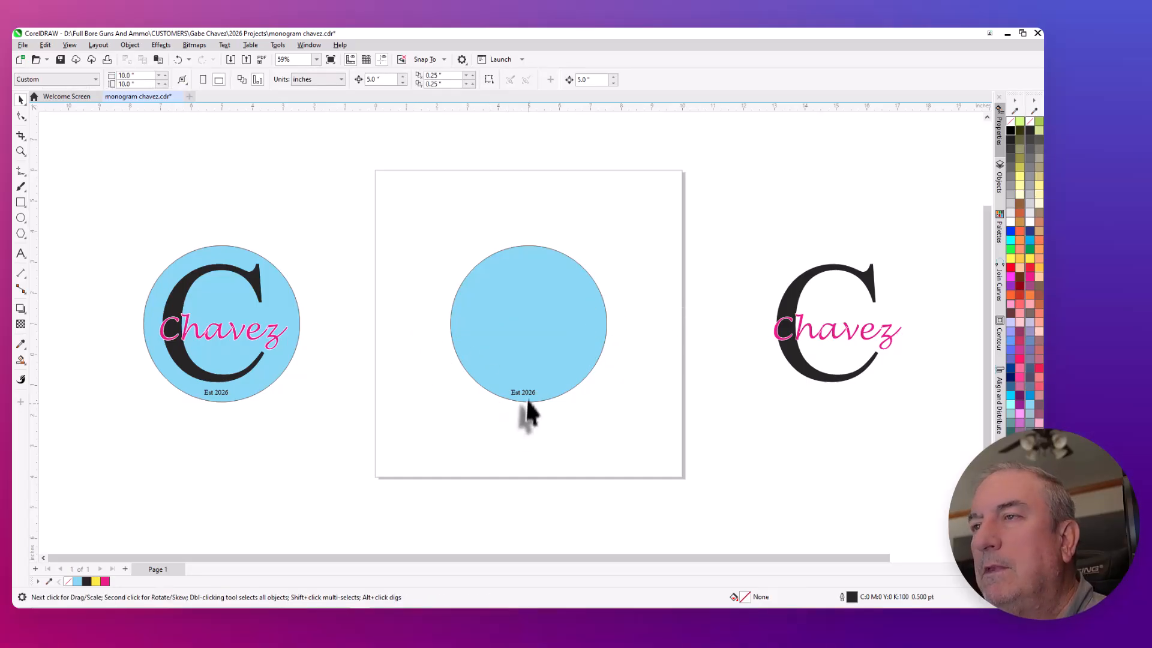
- Delete the stacked duplicate of the blue circle on the page and select the remaining circle
left_click(549, 346)
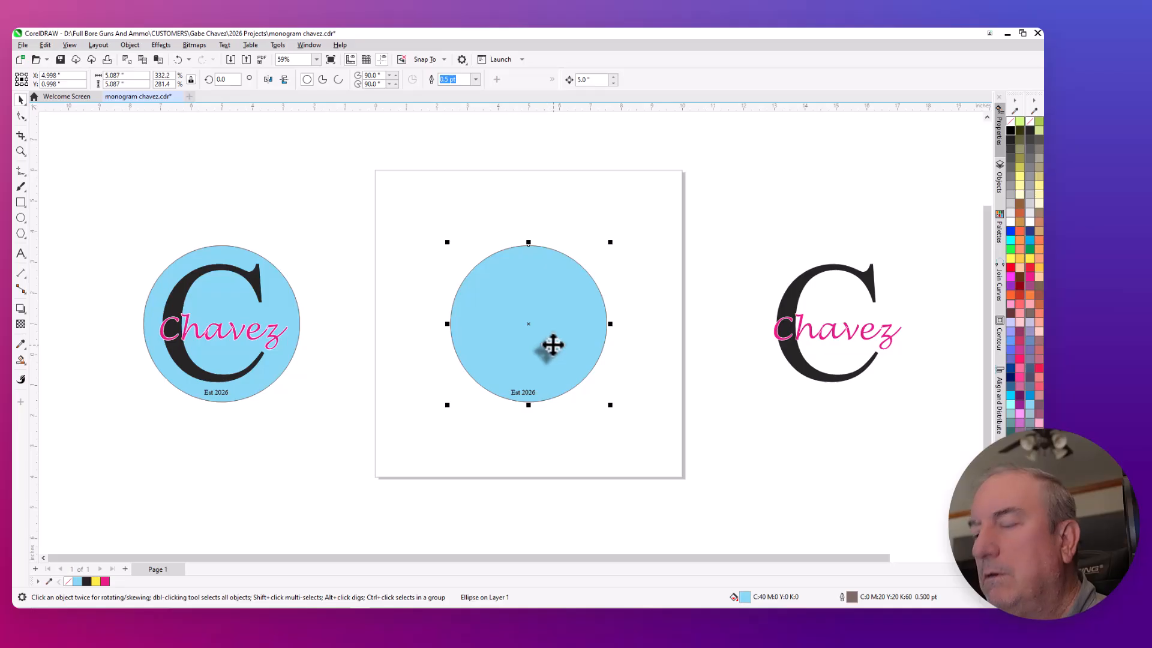
key("ctrl+d")
key("Delete")
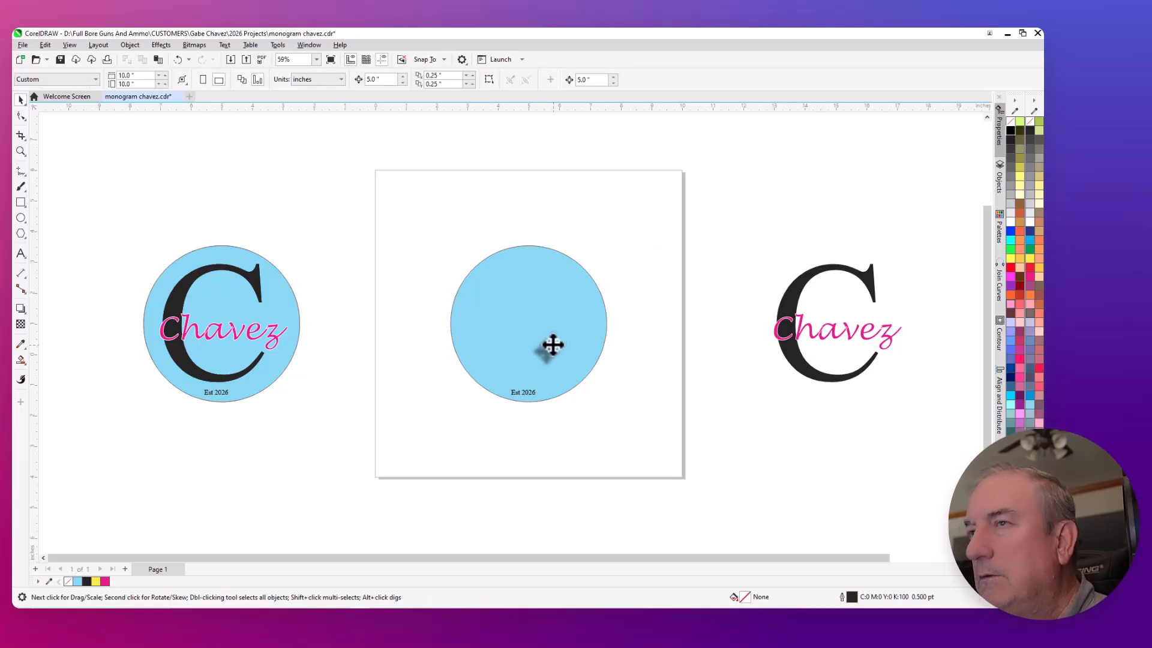
left_click(553, 344)
key("Right")
key("Left")
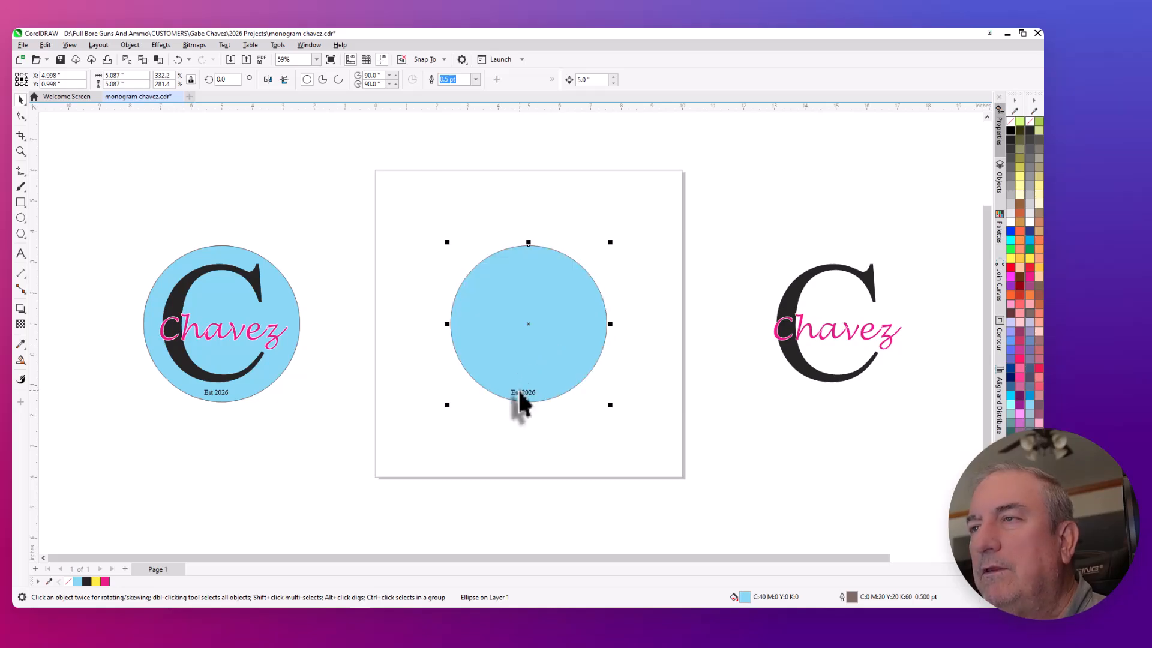
- Delete the stacked duplicate of the small "Est 2026" text on the page's blue circle and select the remaining text
left_click(496, 430)
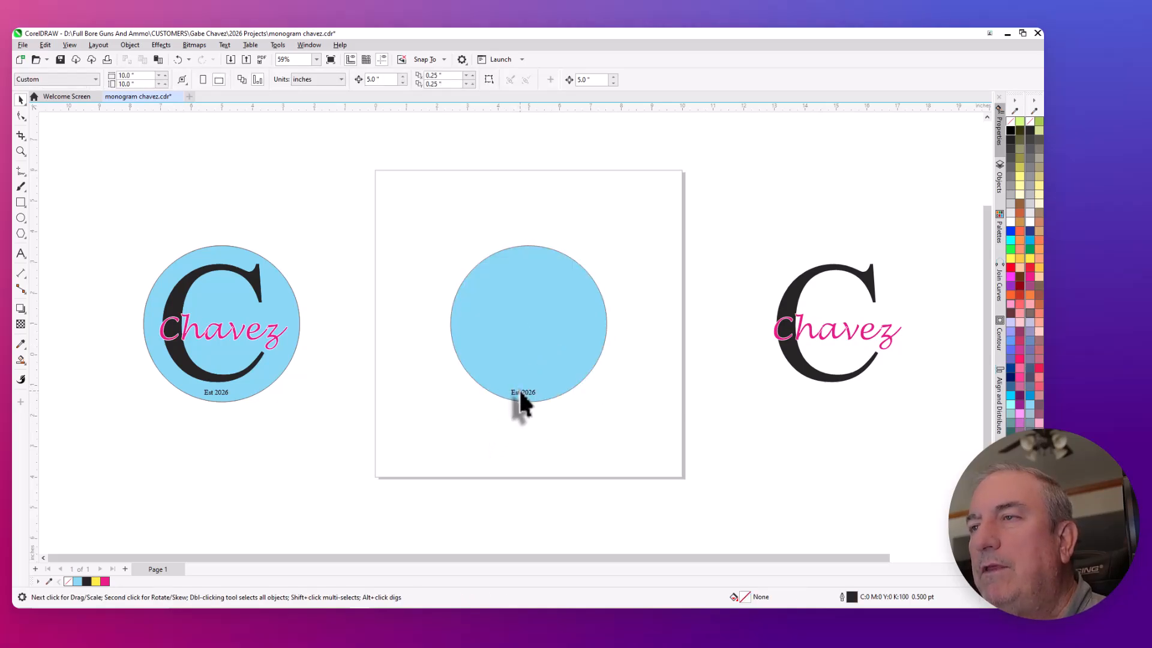
left_click(520, 395)
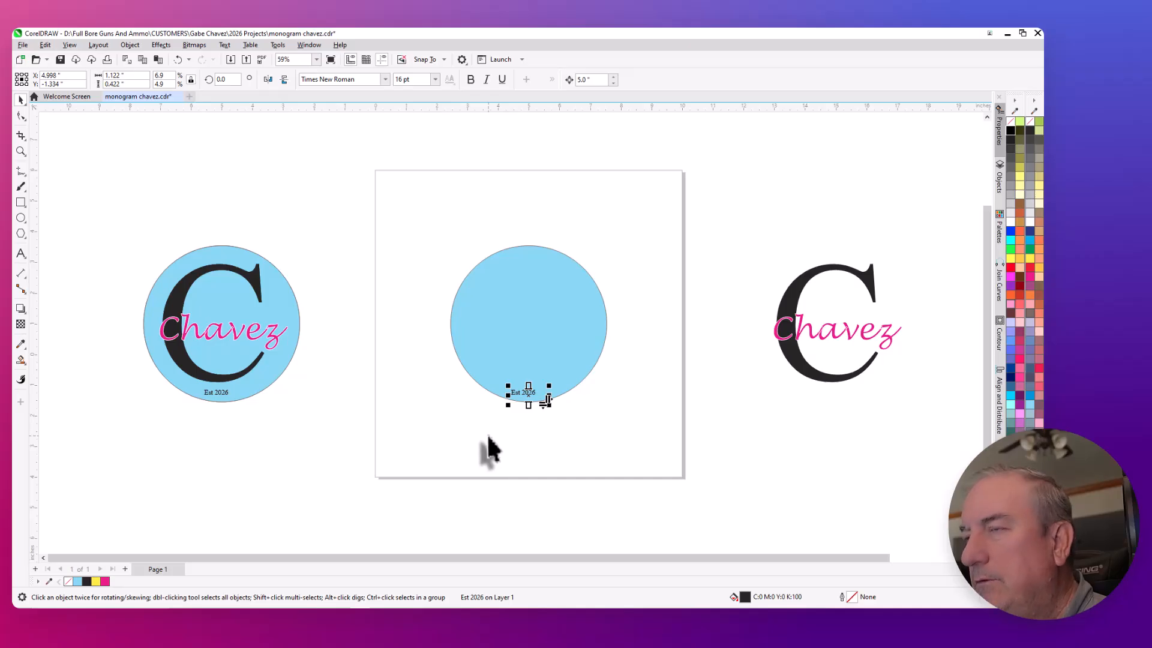
key("KP_Add")
key("Right")
key("Delete")
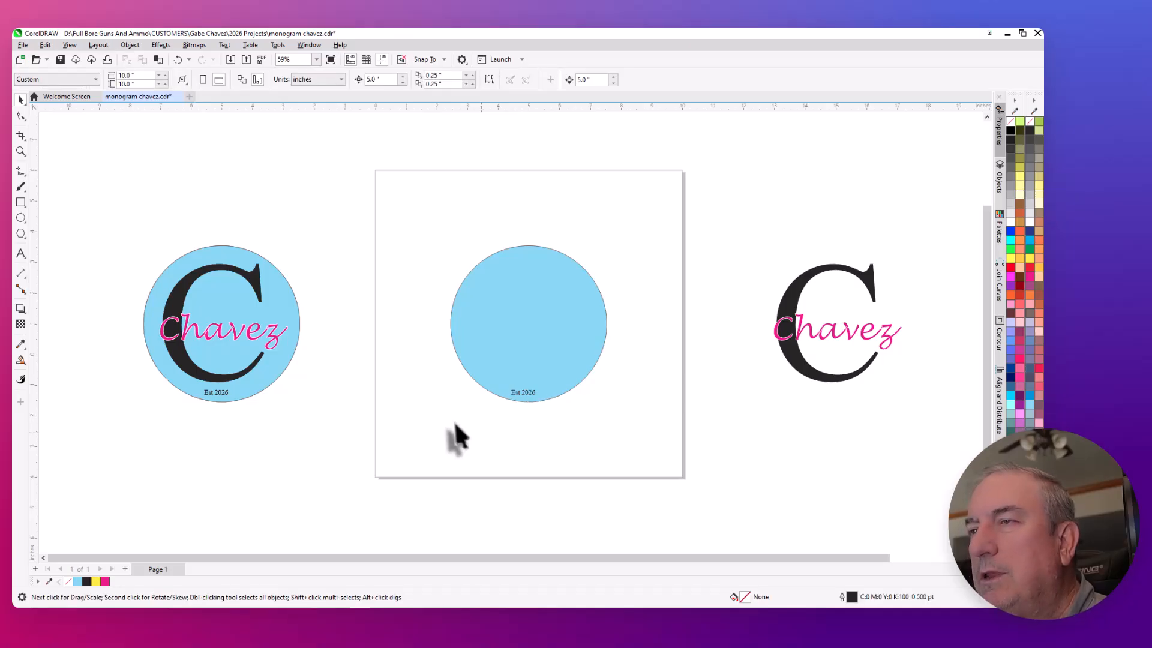
left_click(523, 395)
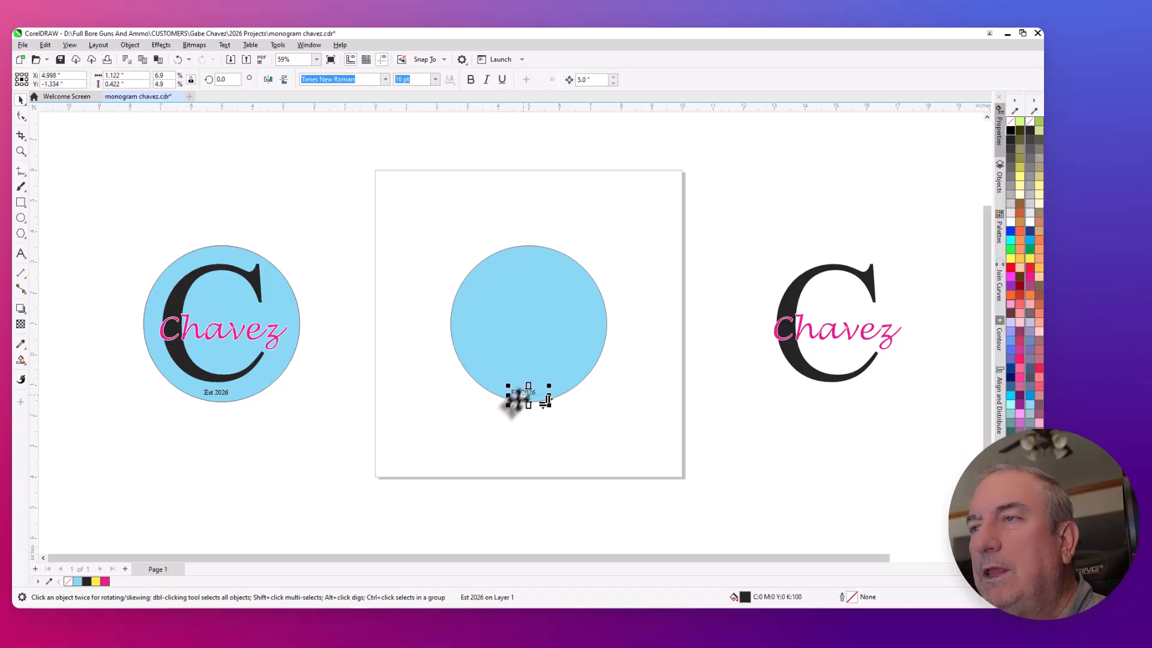
key("Left")
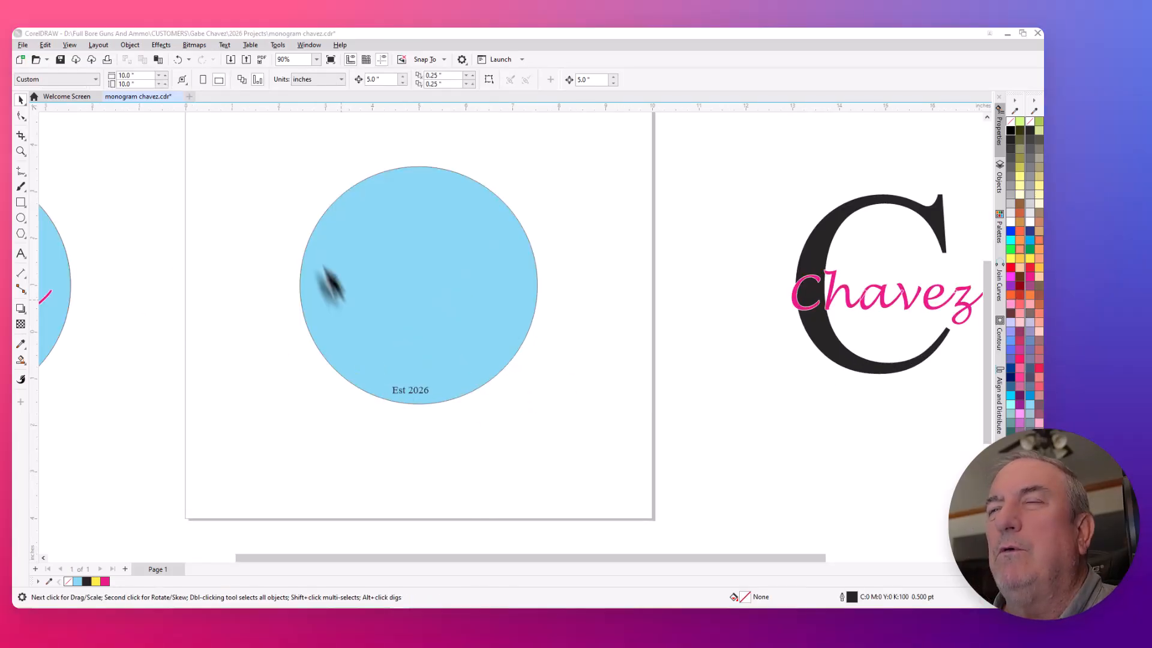
- Center the blue circle exactly on the page
scroll(294, 201, "up", 2)
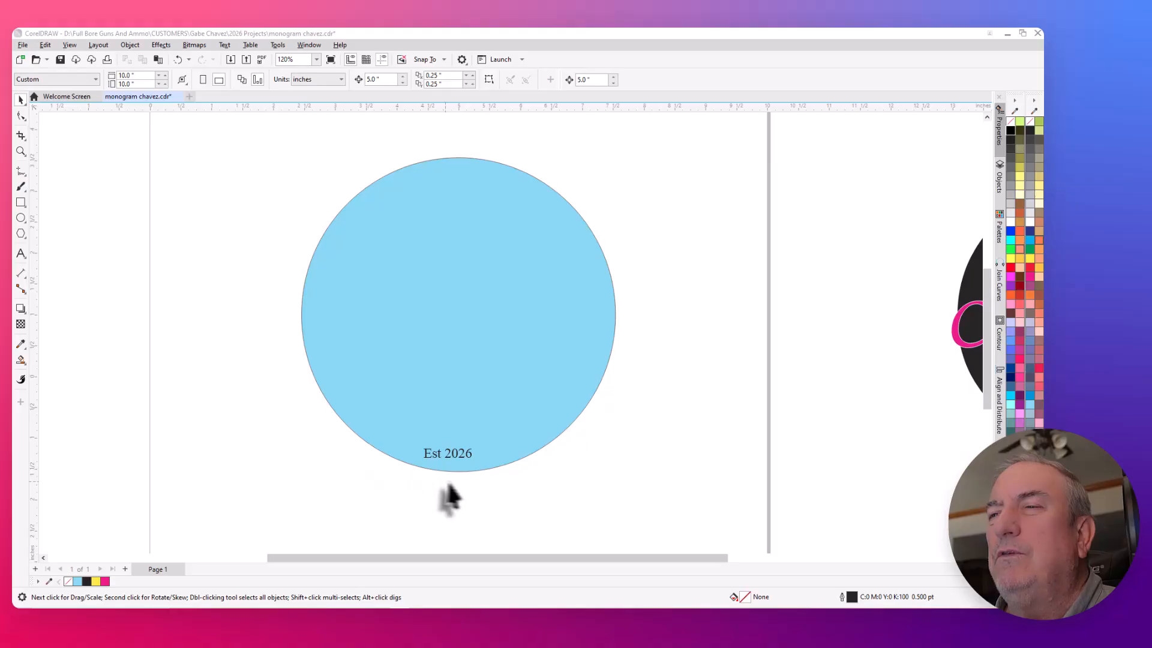
left_click(441, 303)
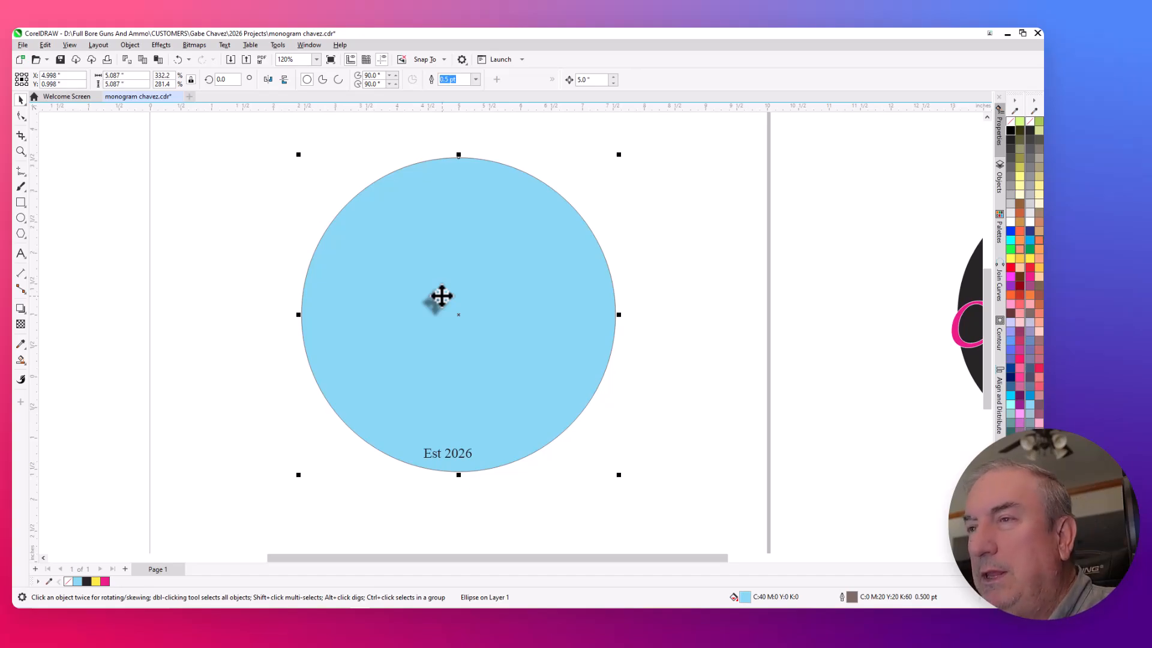
scroll(420, 319, "down", 2)
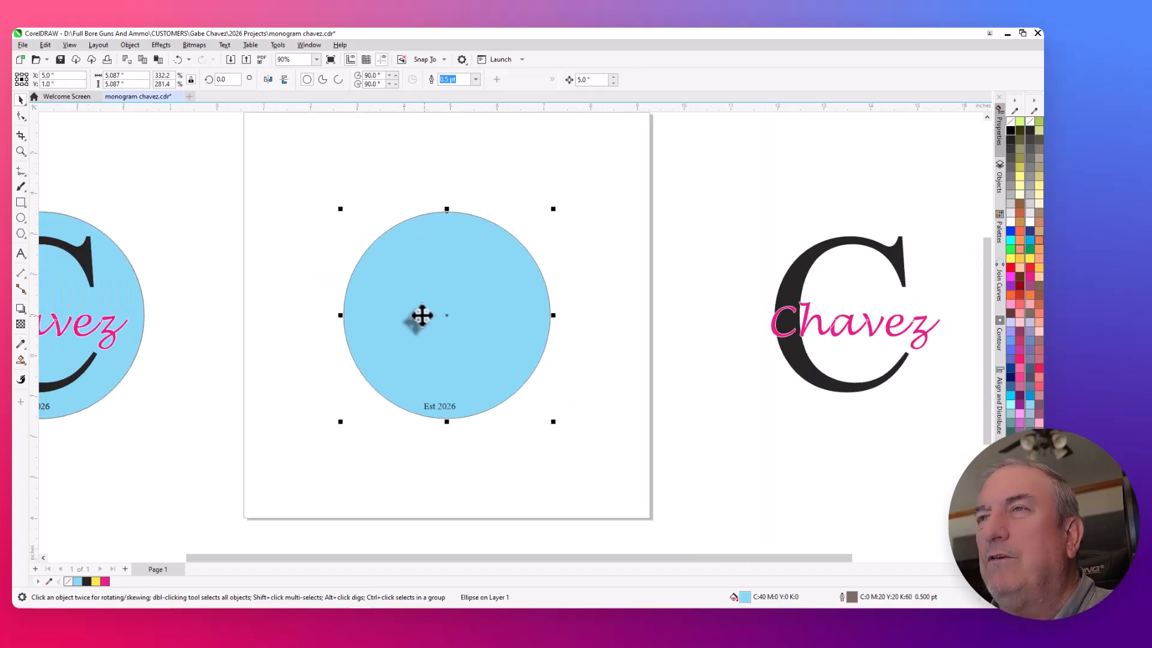
scroll(437, 234, "up", 2)
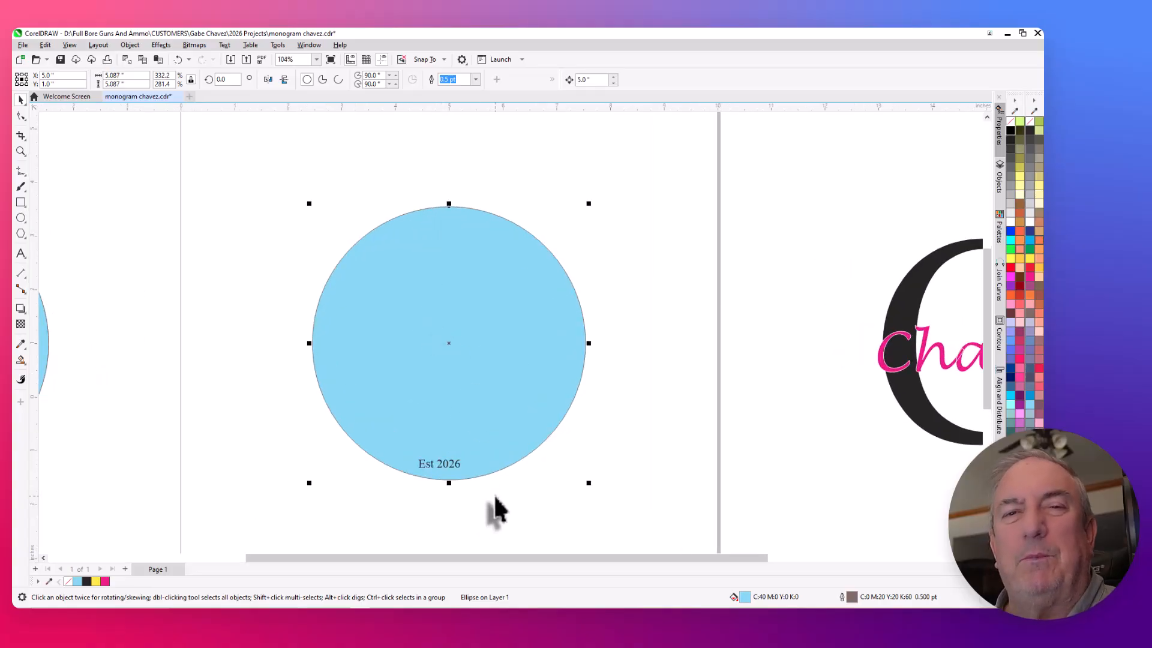
- Convert the "Est 2026" paragraph text on the circle to artistic text
left_click(376, 499)
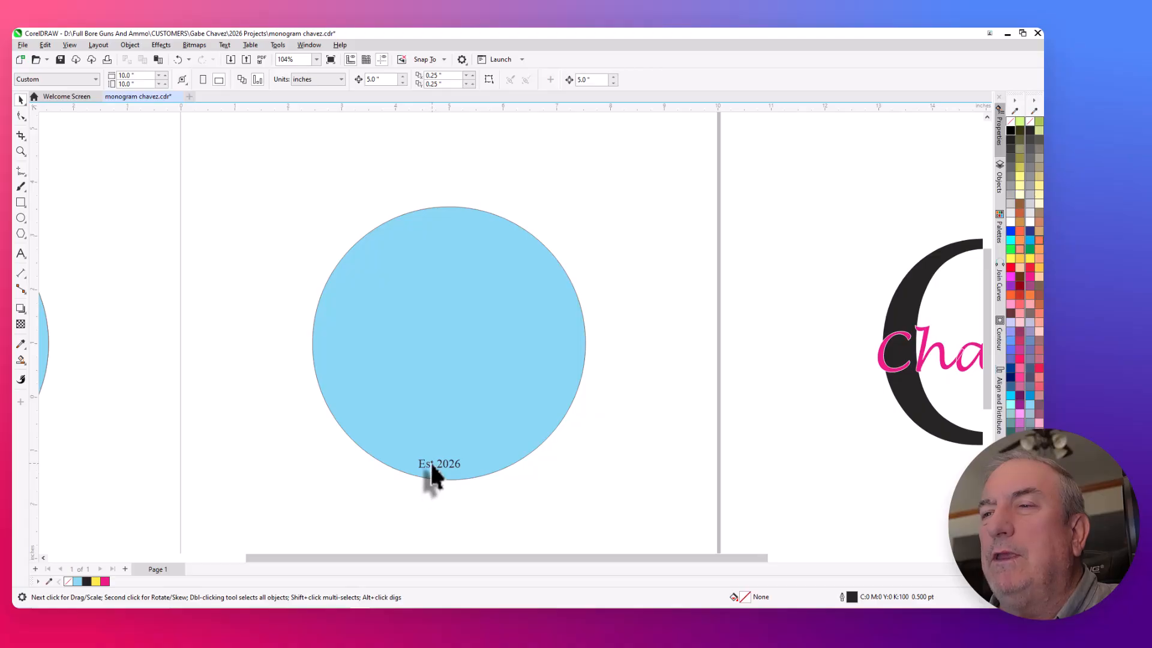
left_click(431, 466)
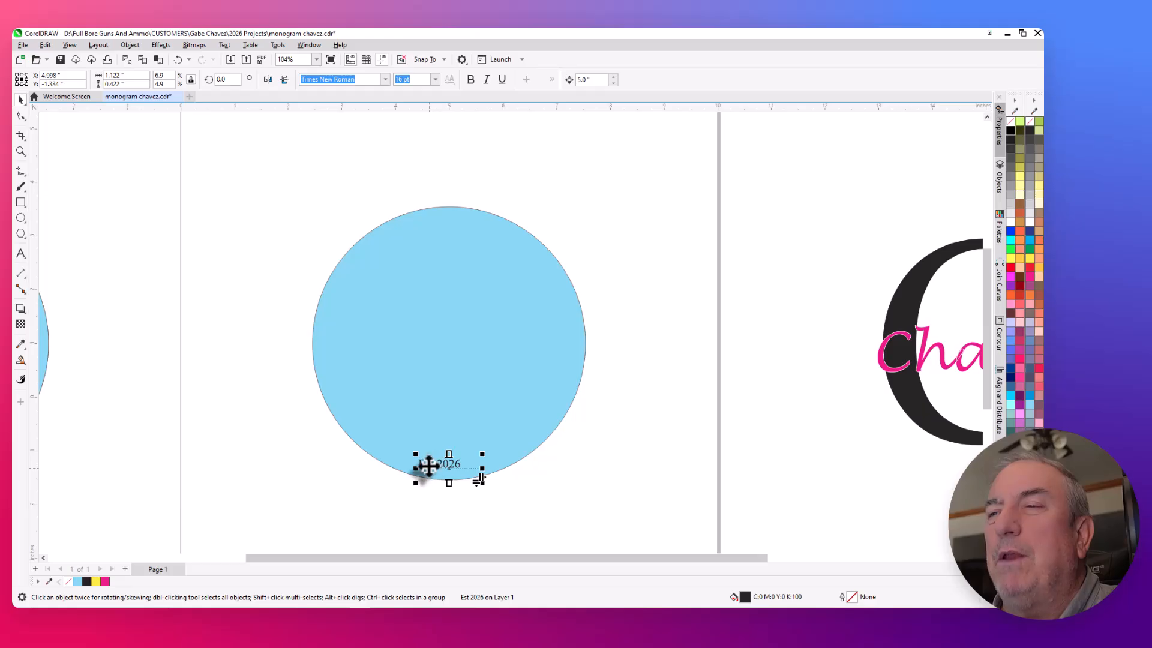
right_click(431, 464)
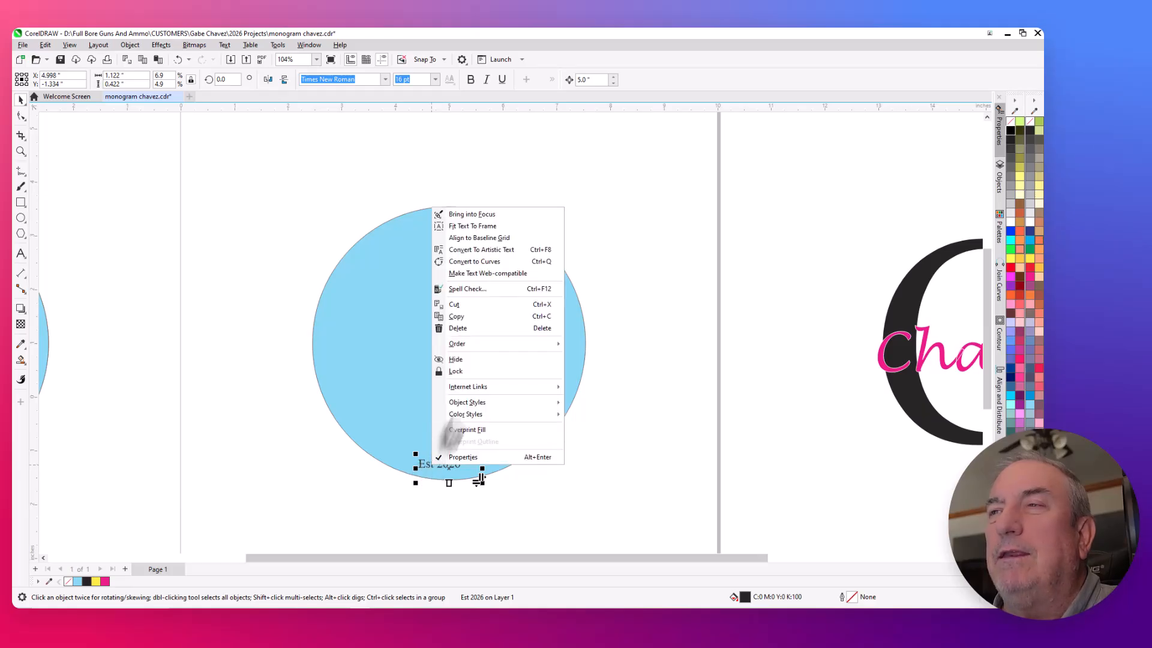
left_click(478, 251)
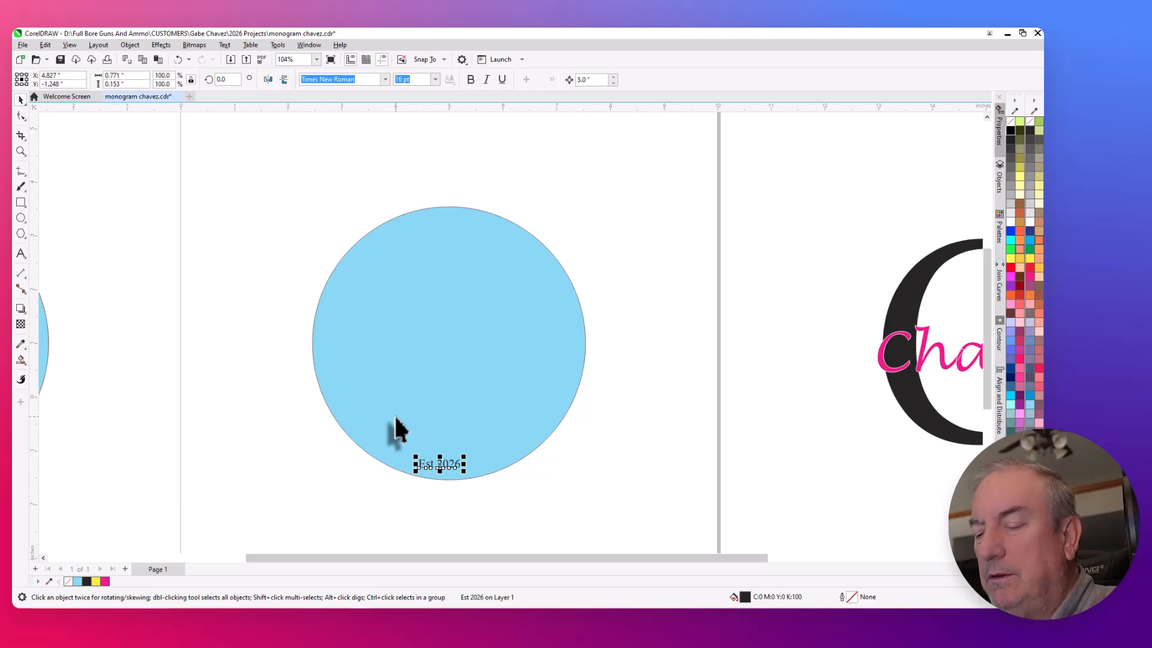
key("p")
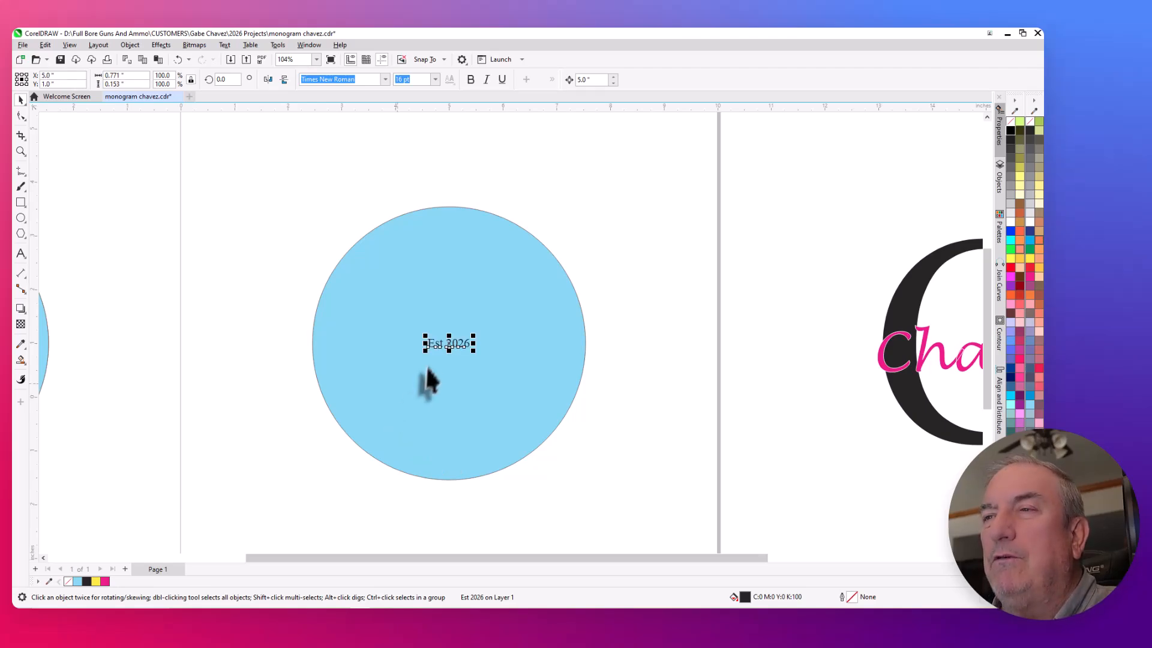
left_click(177, 59)
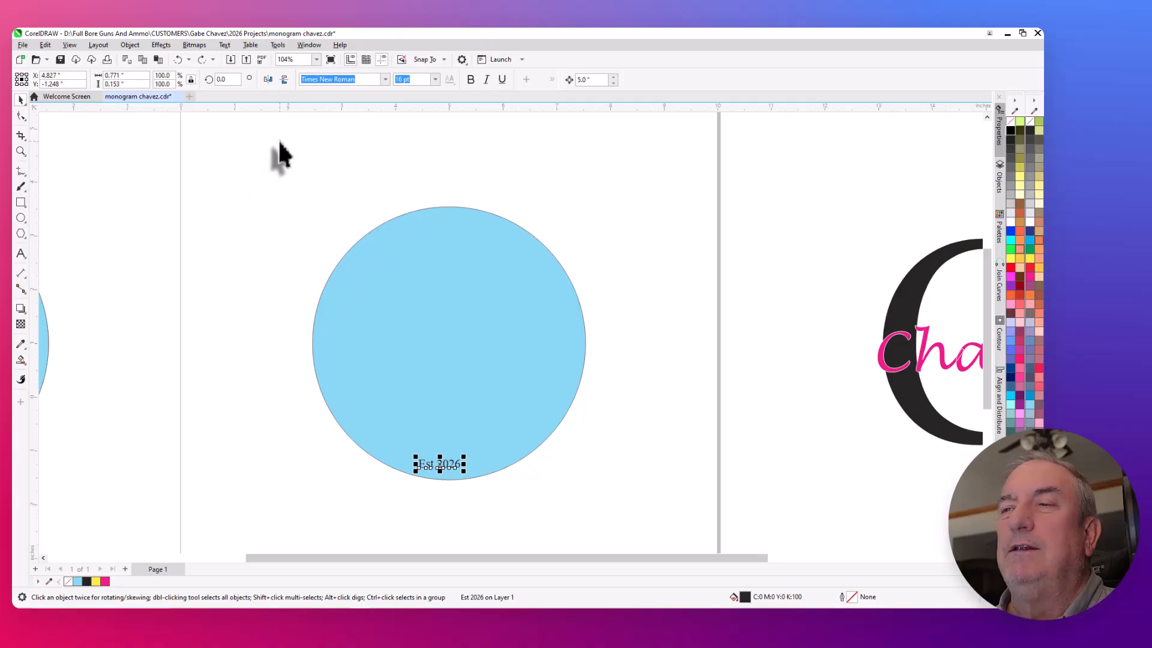
left_click(226, 46)
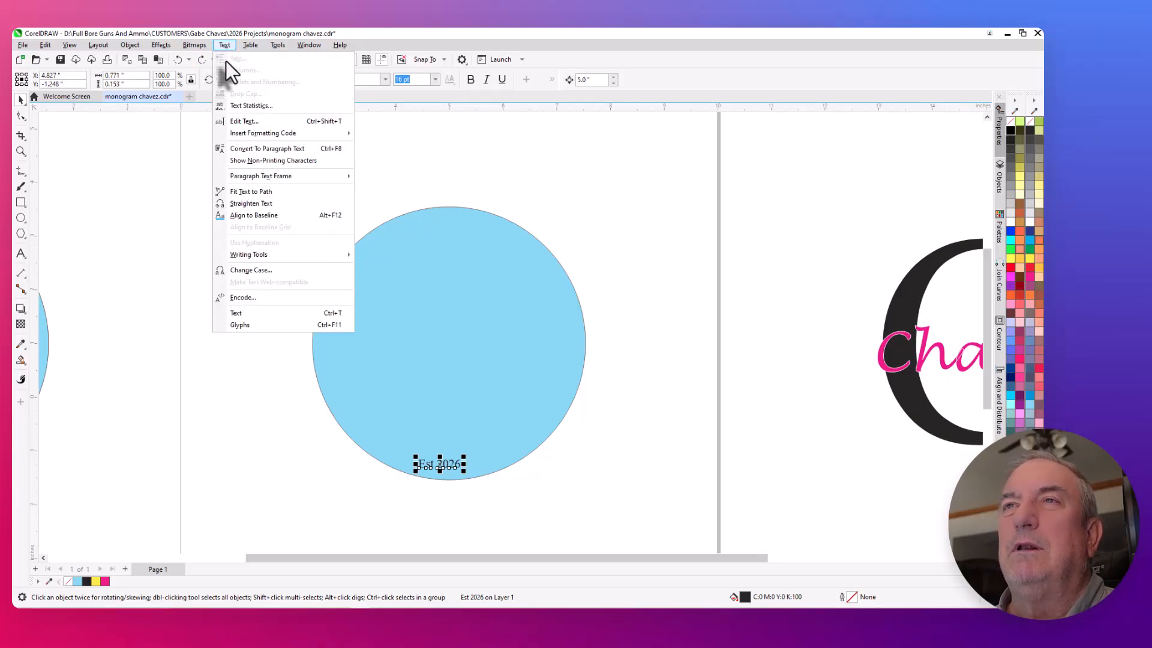
left_click(243, 191)
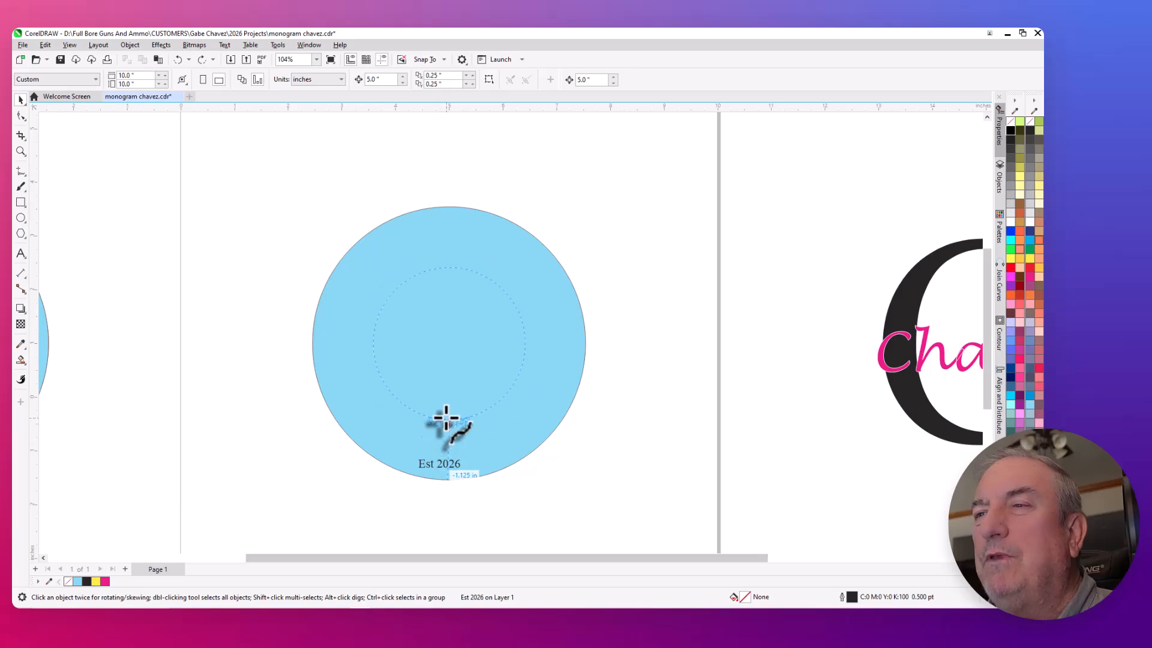
key("Escape")
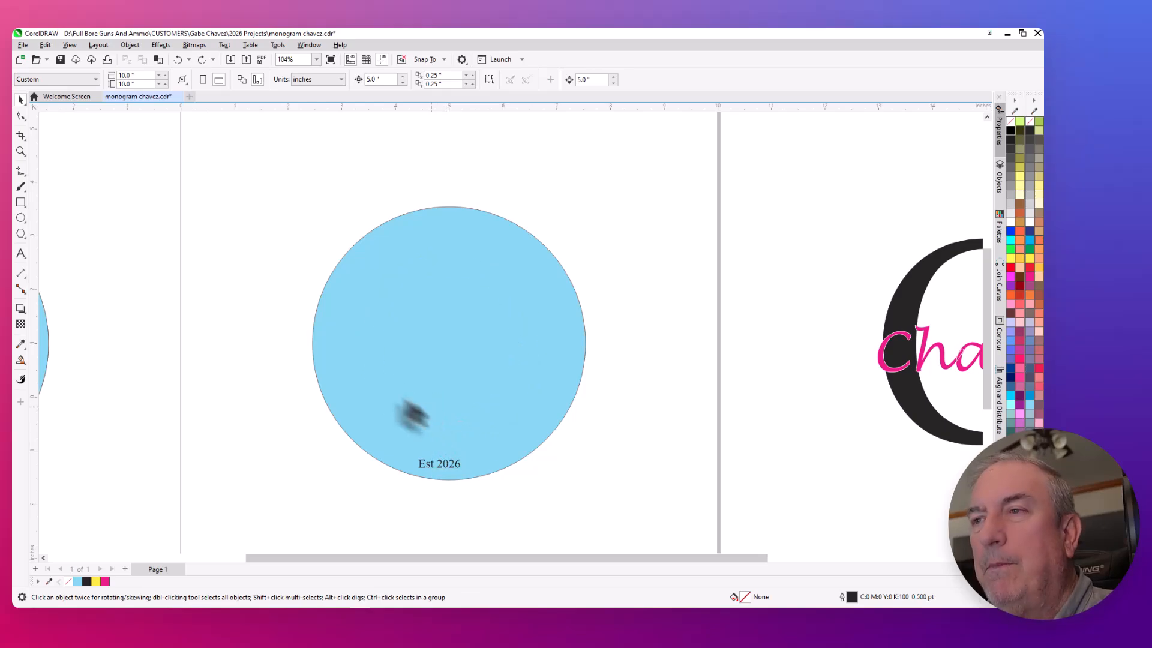
- Mirror the "Est 2026" text horizontally
left_click(431, 467)
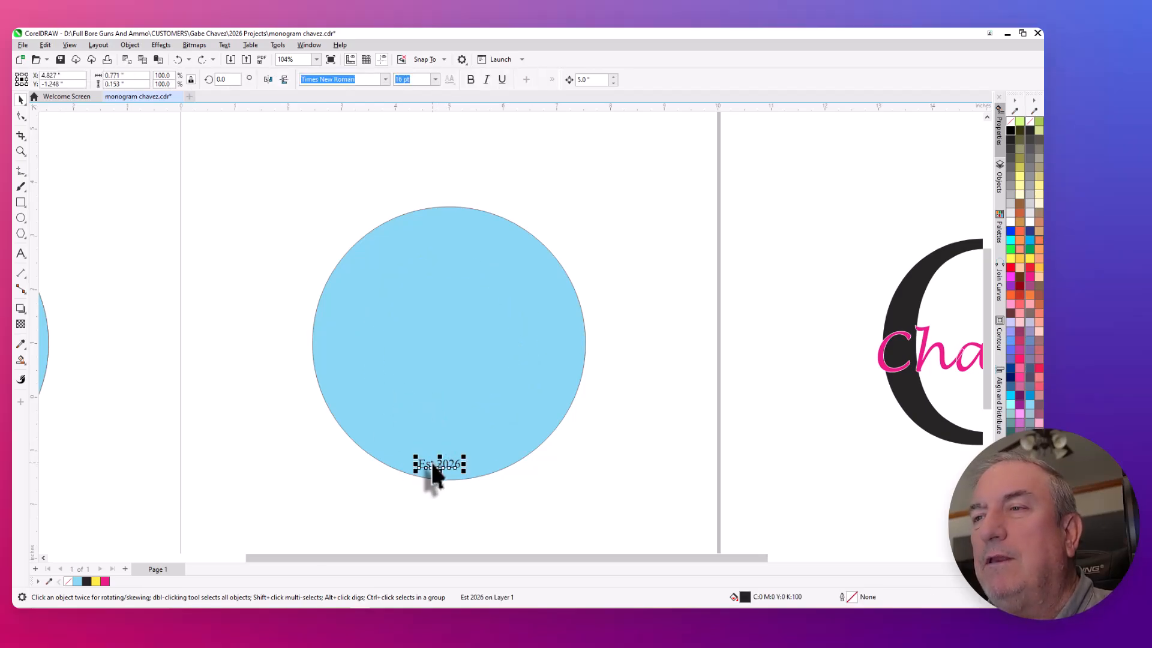
left_click(268, 79)
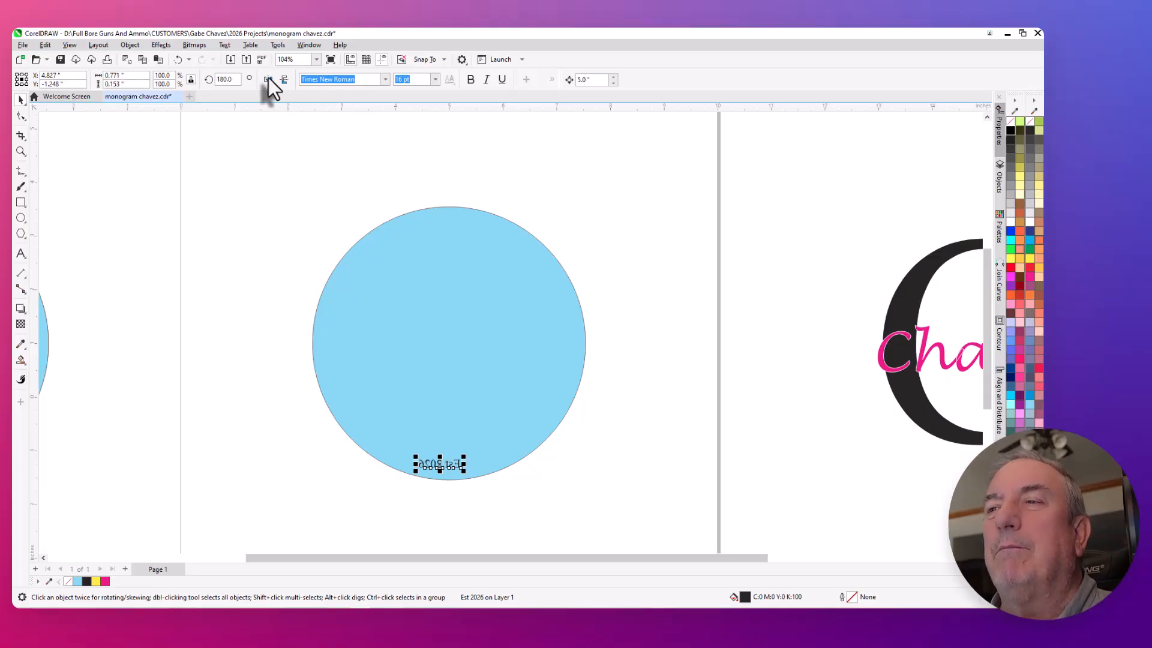
left_click(224, 45)
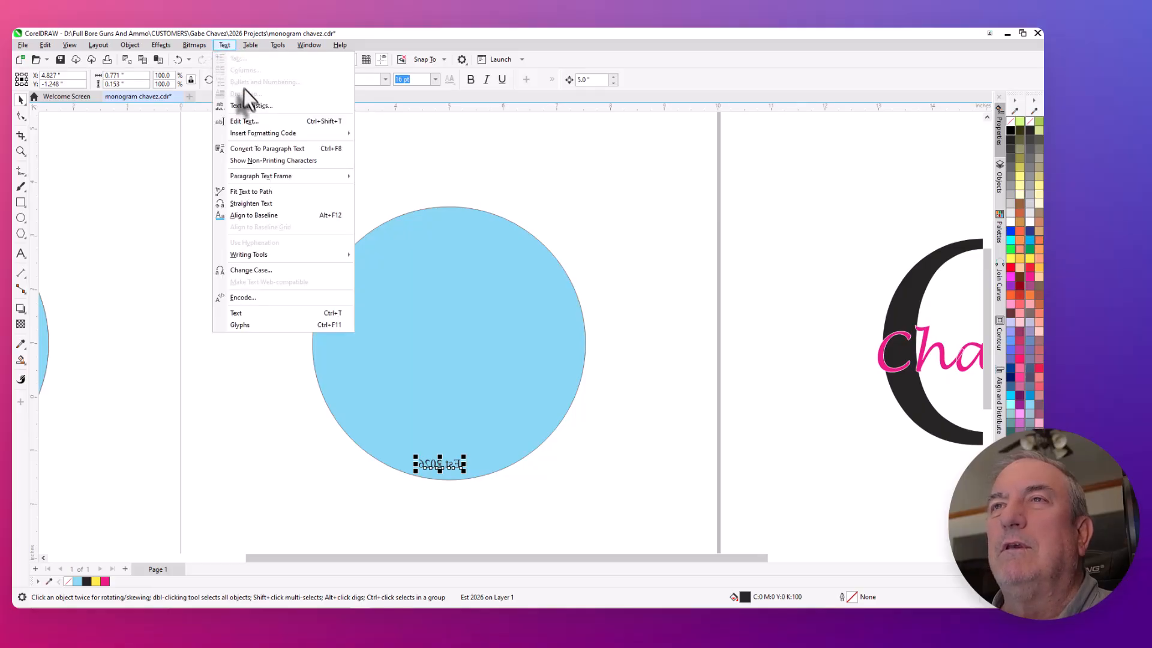
left_click(267, 191)
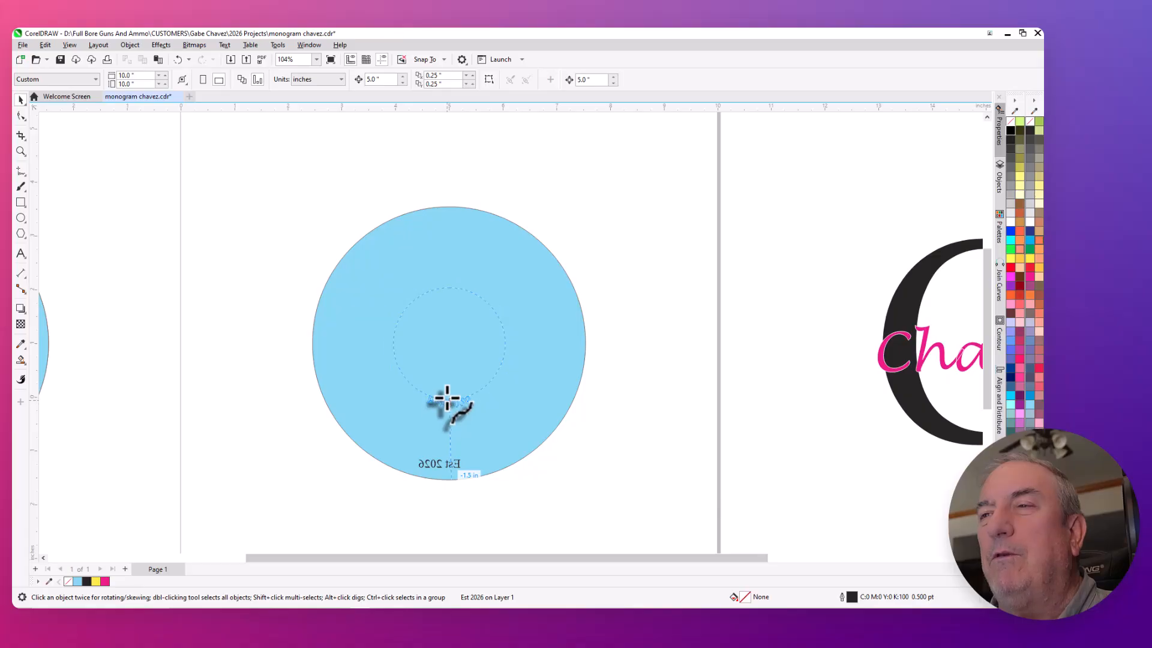
key("Escape")
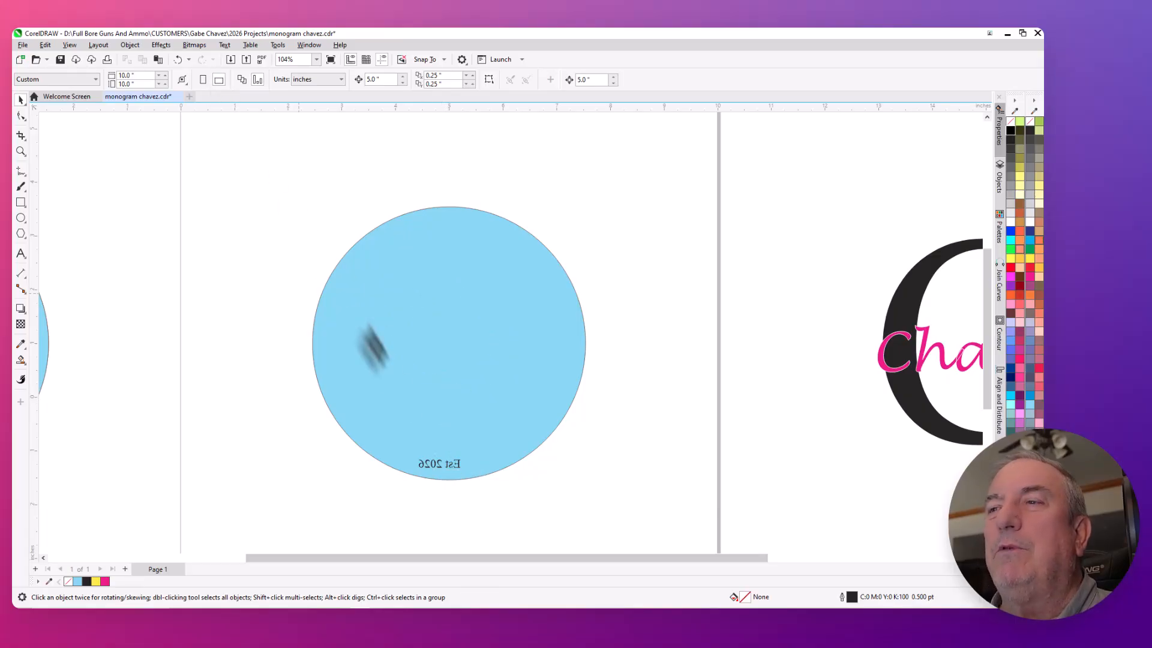
- Reselect the horizontally mirrored "Est 2026" text and mirror it vertically as well
left_click(432, 462)
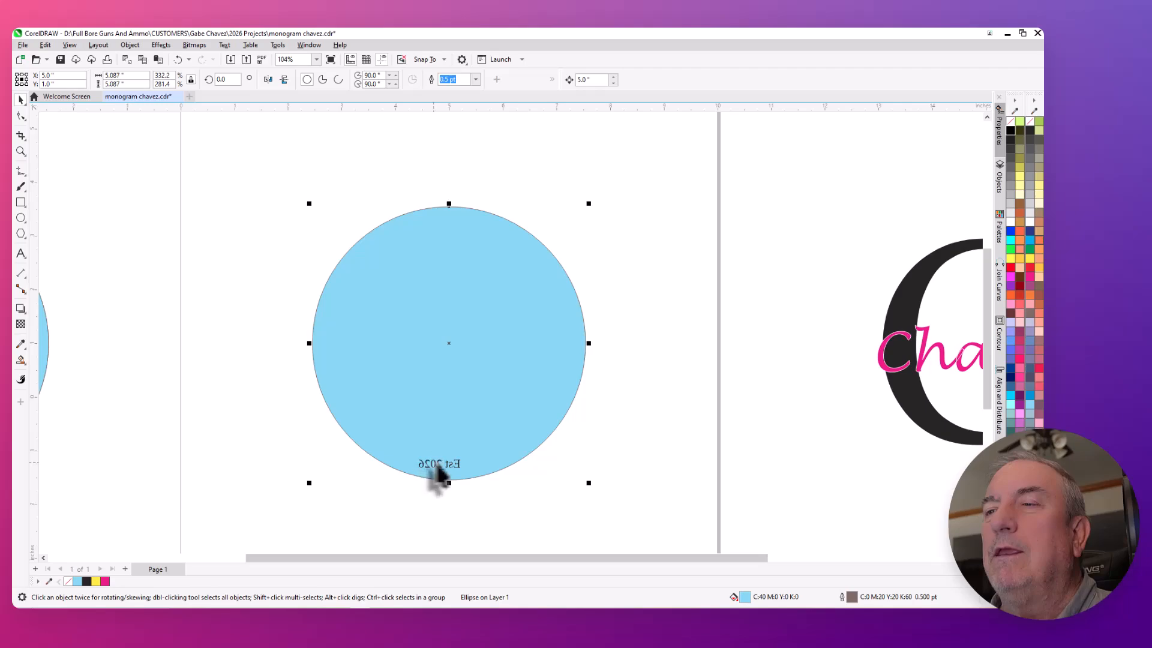
left_click(445, 462)
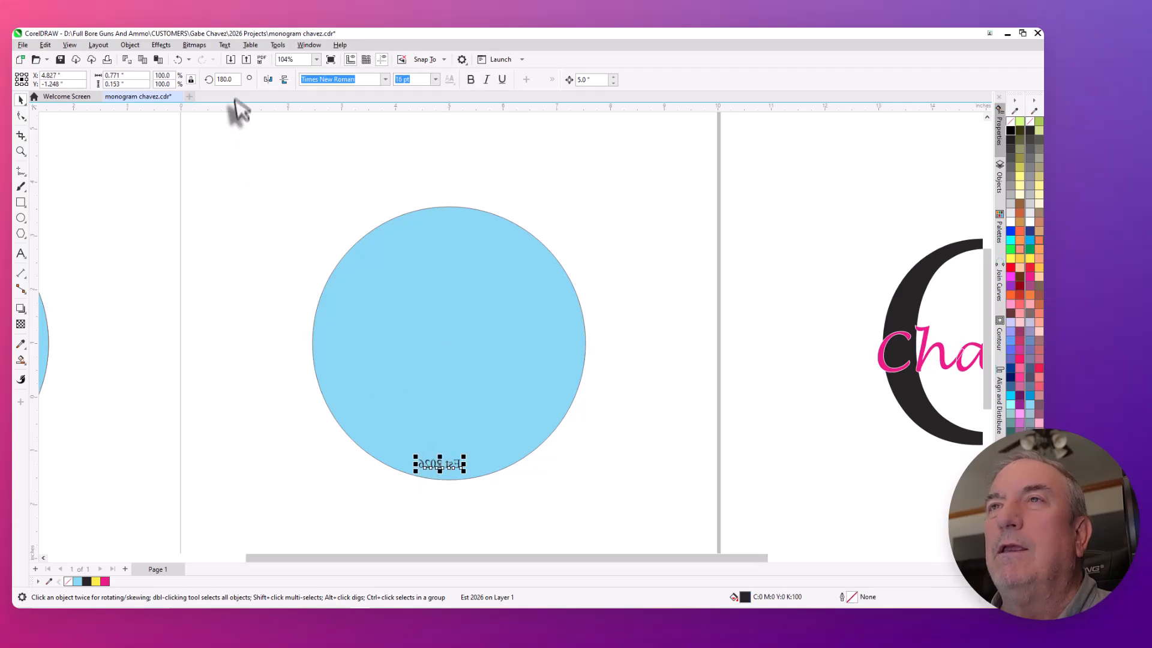
left_click(284, 79)
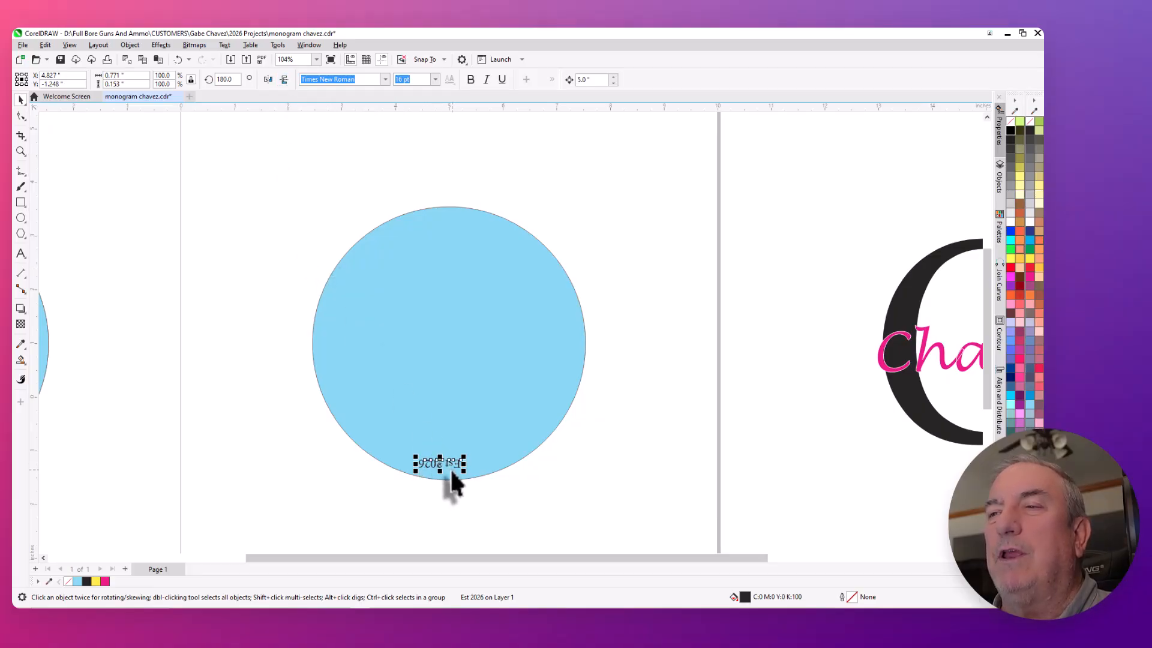
left_click(438, 486)
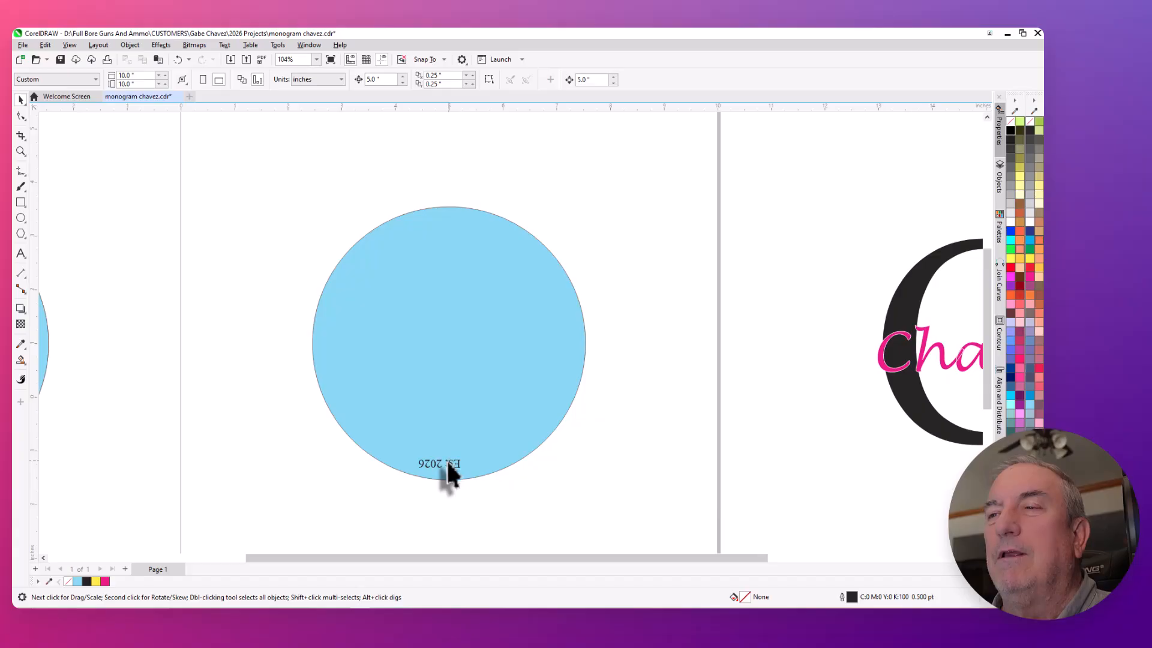
left_click(449, 471)
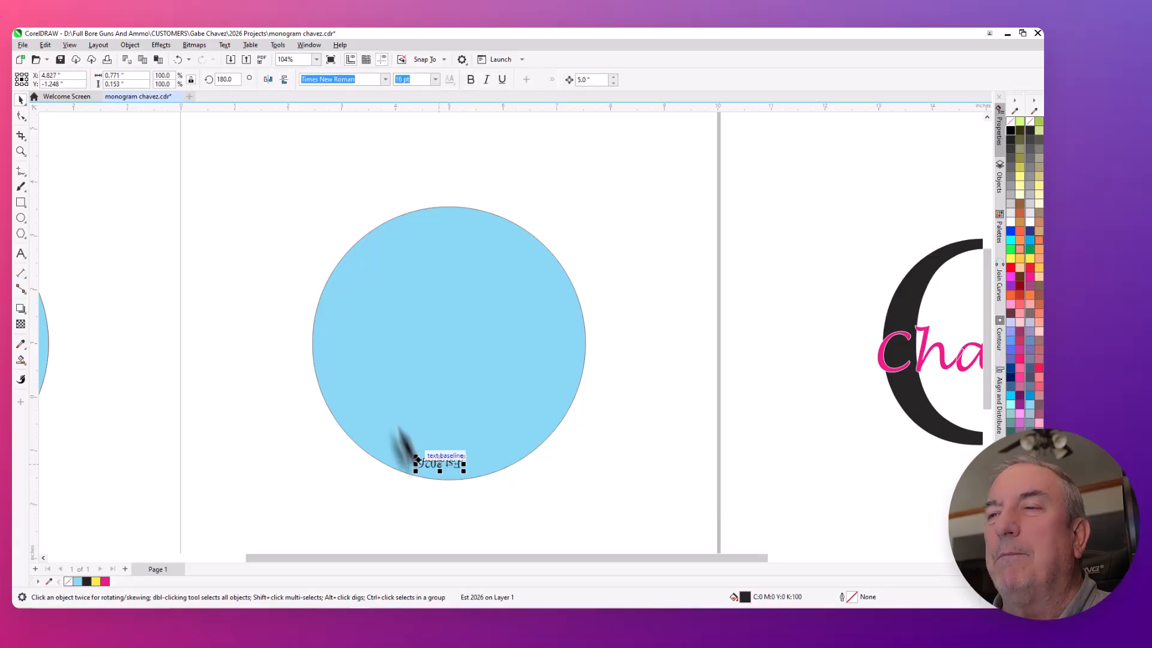
left_click(226, 45)
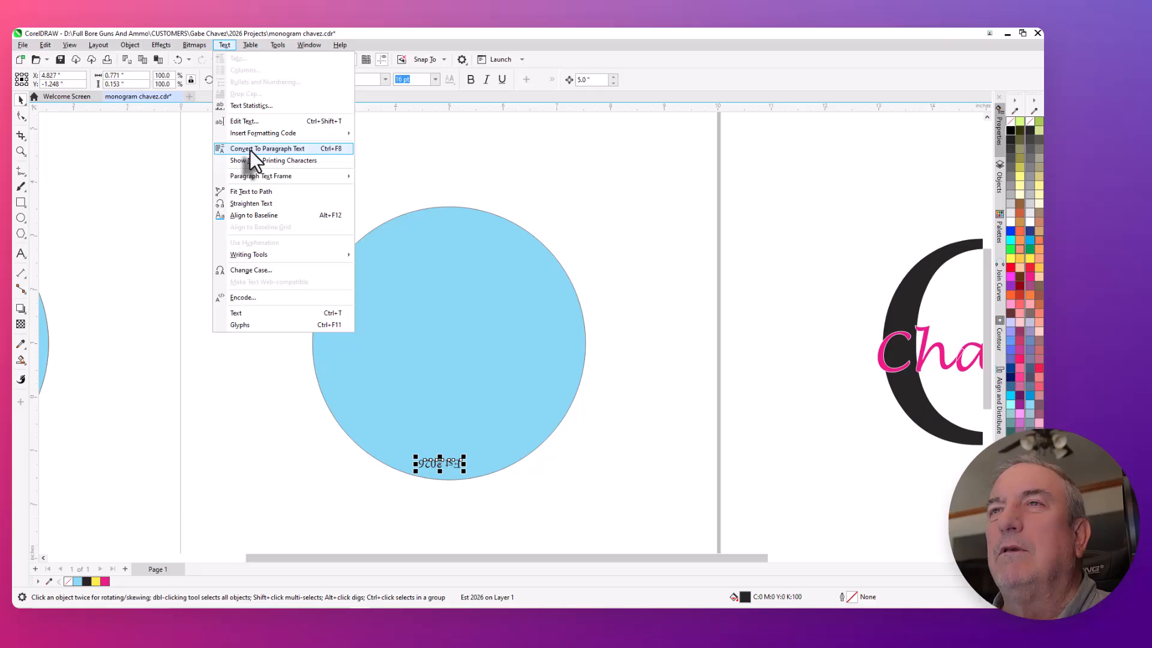
left_click(267, 192)
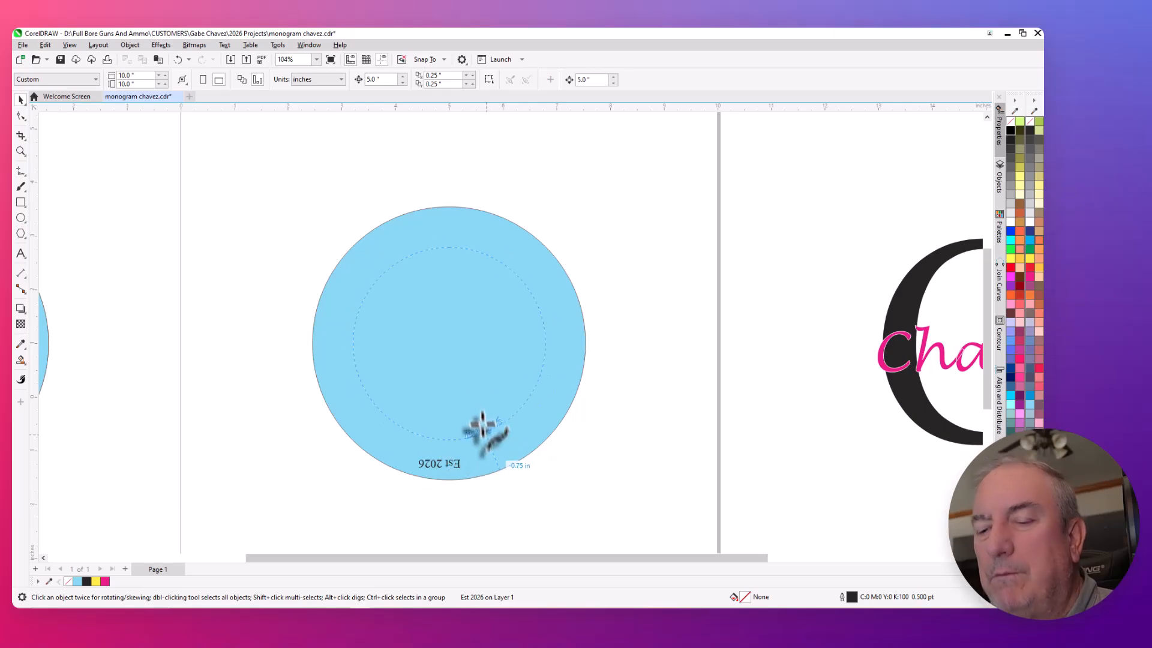
key("Escape")
- Fit the mirrored "Est 2026" text to the blue circle's path, placing it inside the lower edge at a -0.25 inch offset
scroll(405, 497, "up", 2)
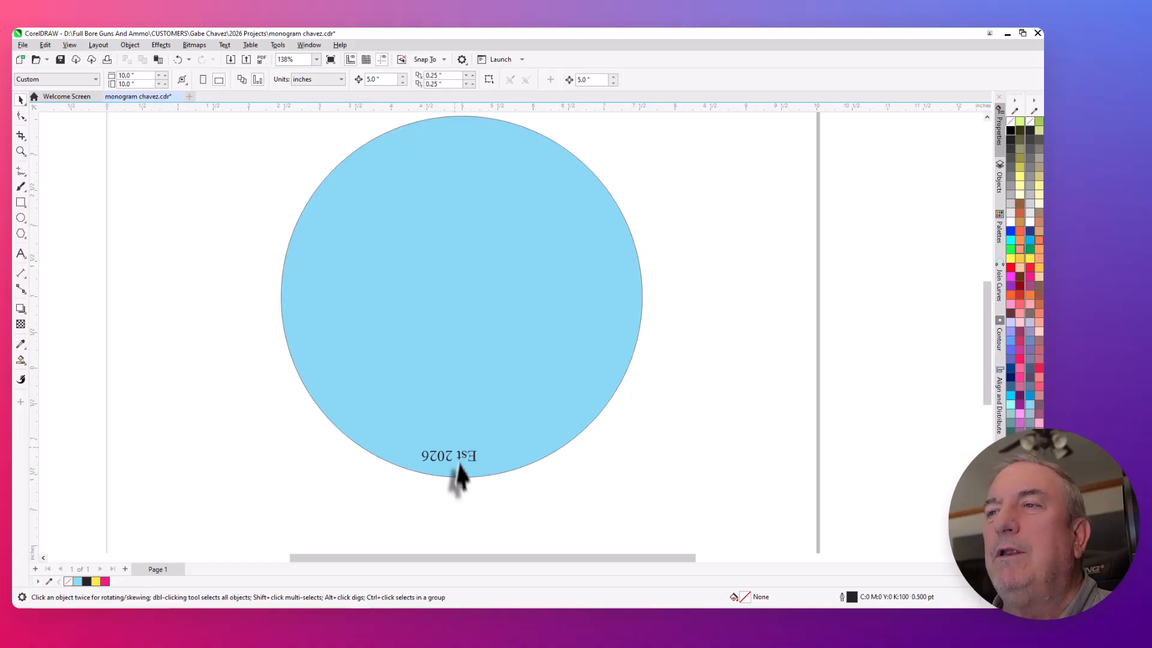
left_click(448, 457)
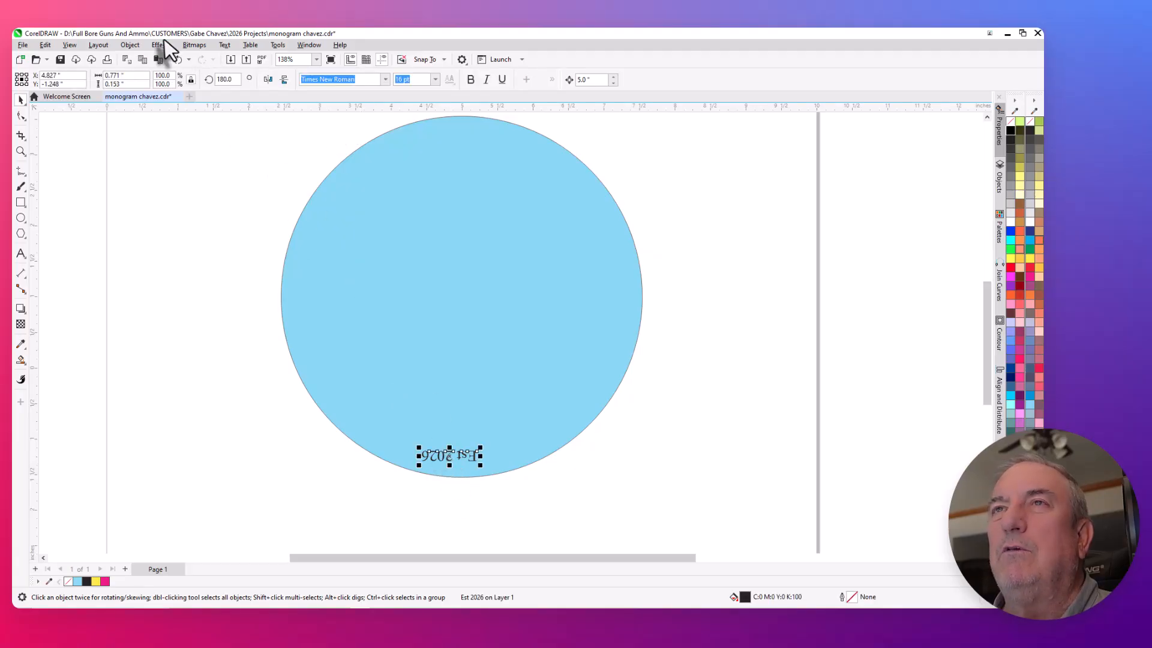
left_click(224, 44)
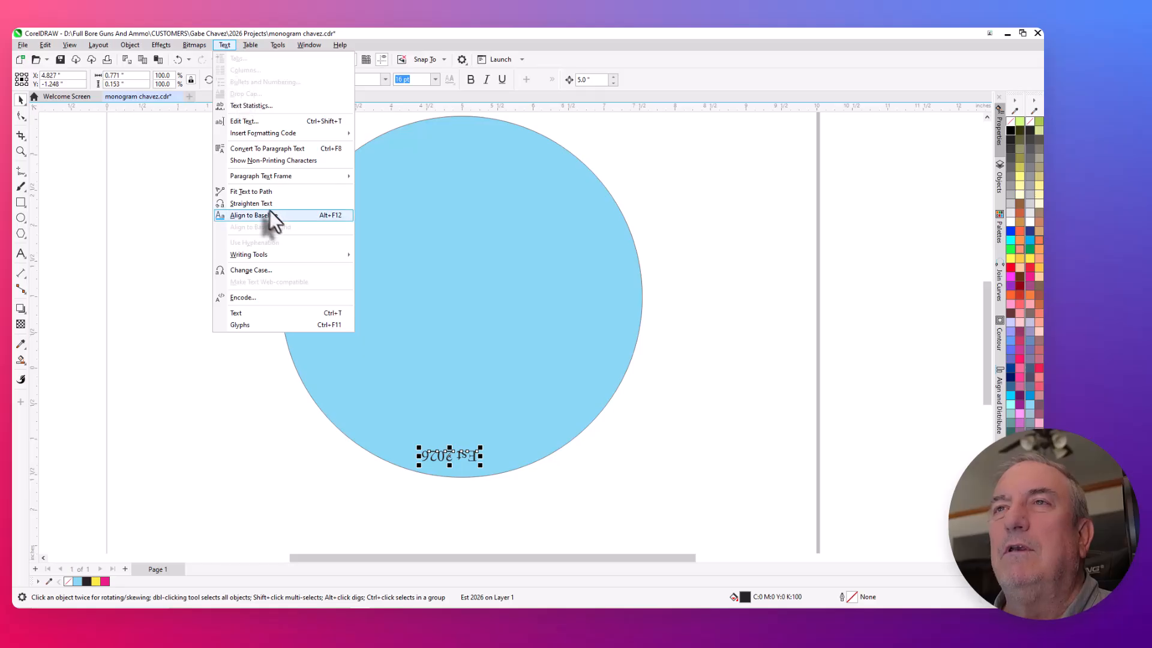
left_click(262, 191)
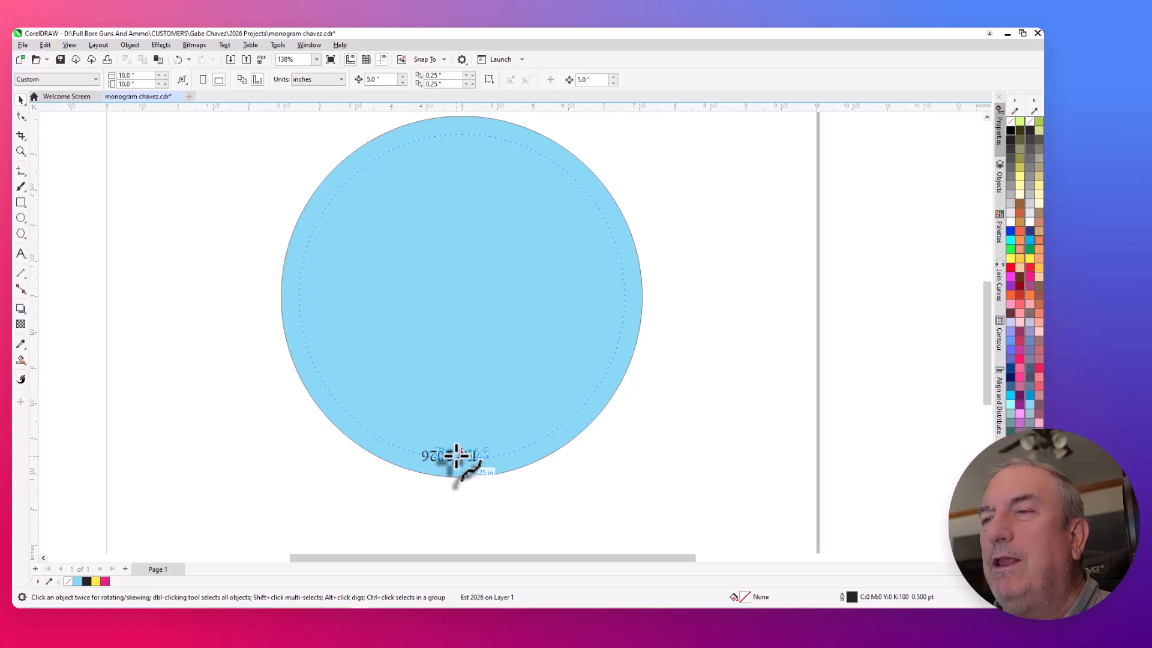
left_click(457, 456)
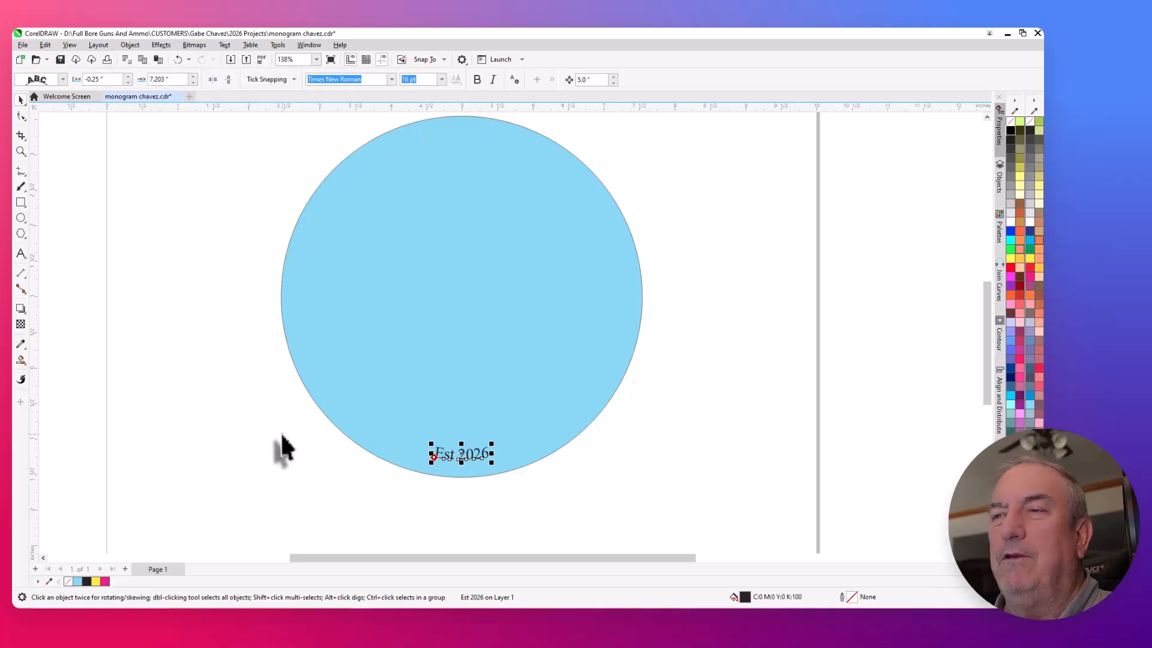
left_click(259, 375)
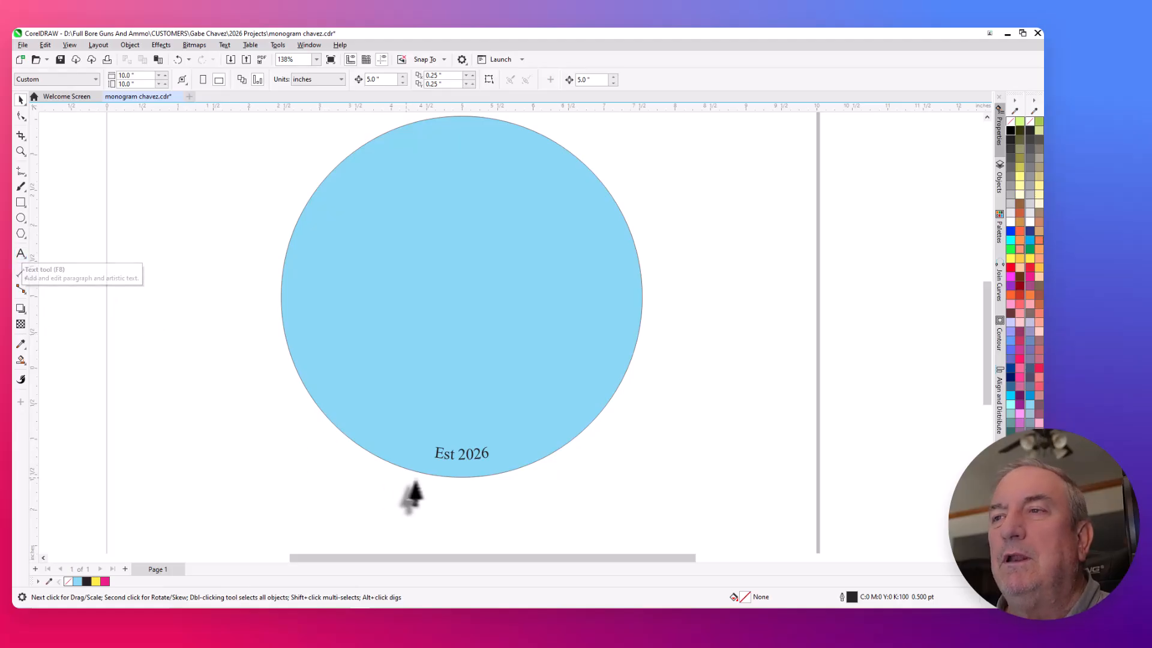
left_click(454, 457)
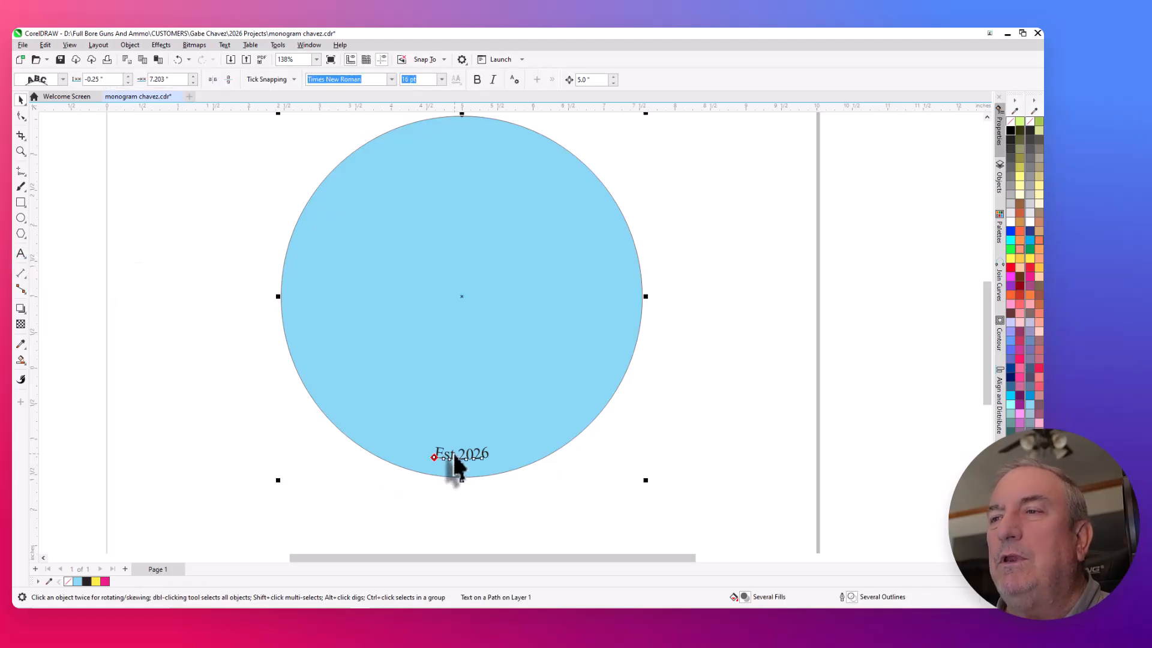
left_click(422, 514)
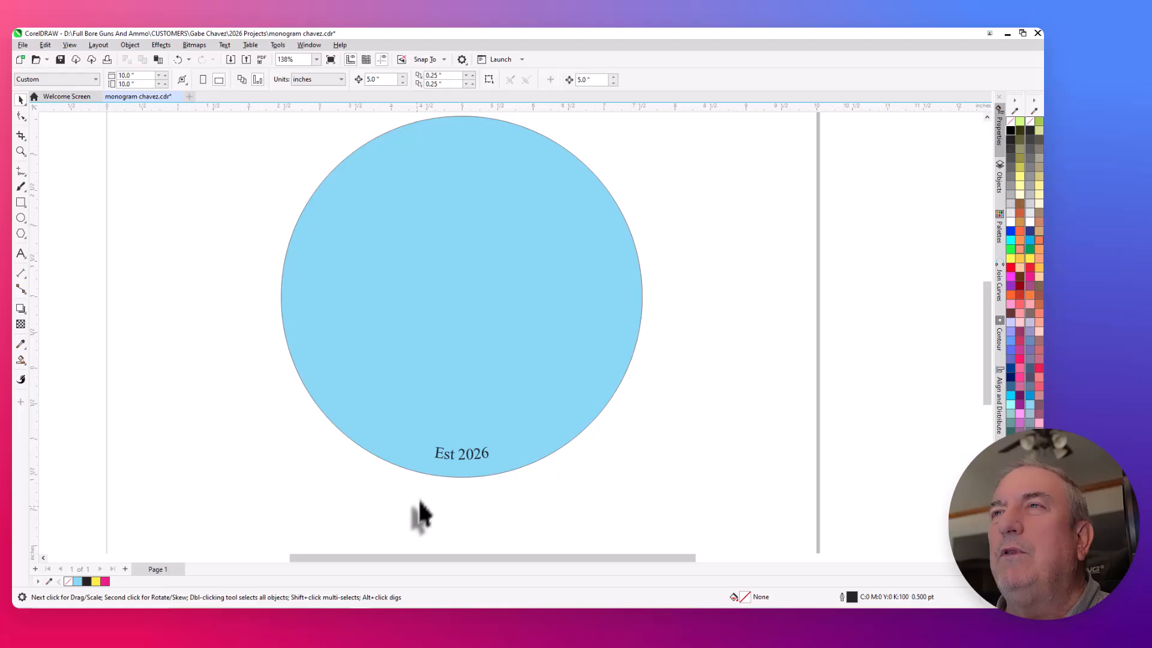
left_click(460, 454)
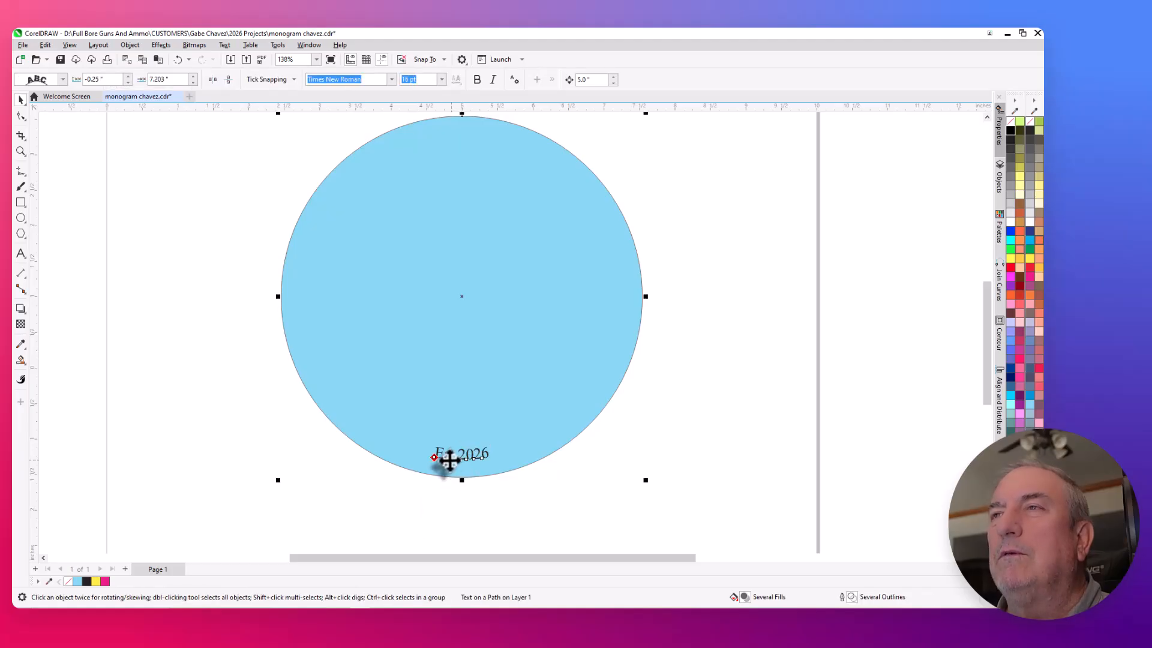
left_click(174, 387)
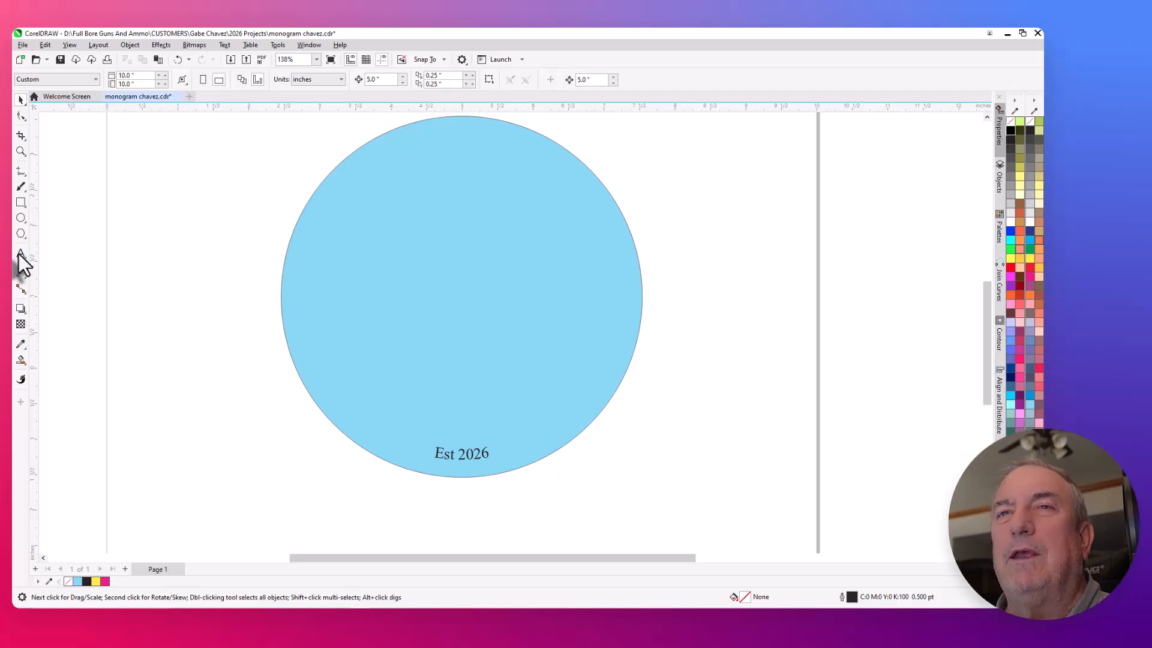
- Add an artistic text line reading "Name1 - Name2 - Name3" beside the blue circle
left_click(19, 254)
left_click(135, 360)
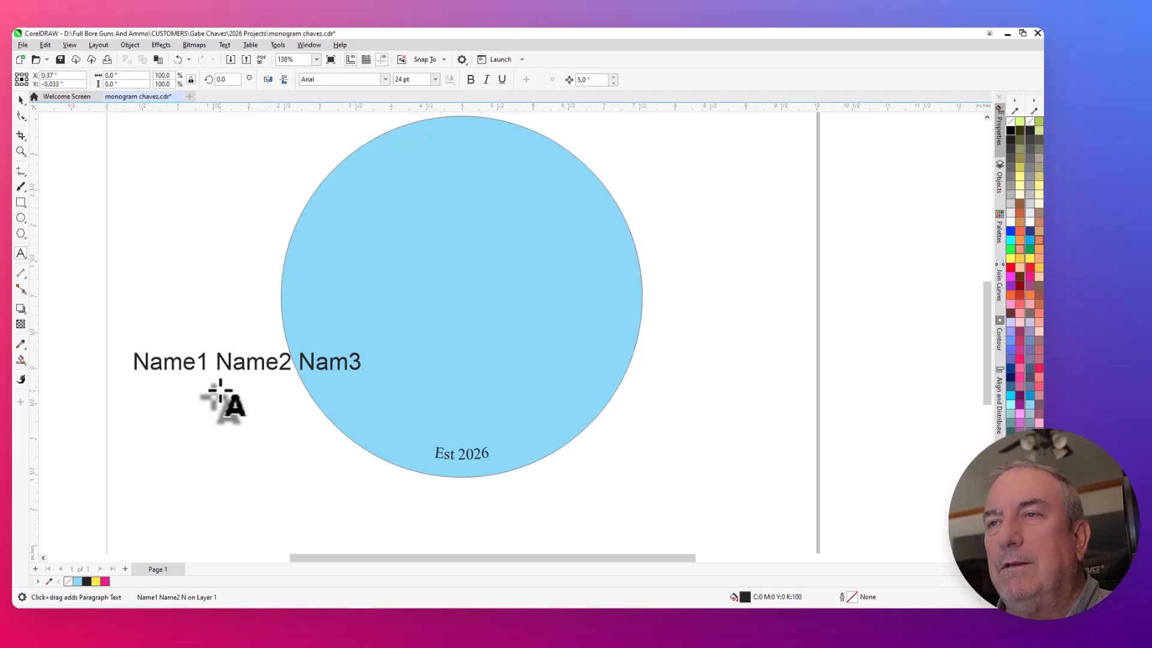
key("BackSpace")
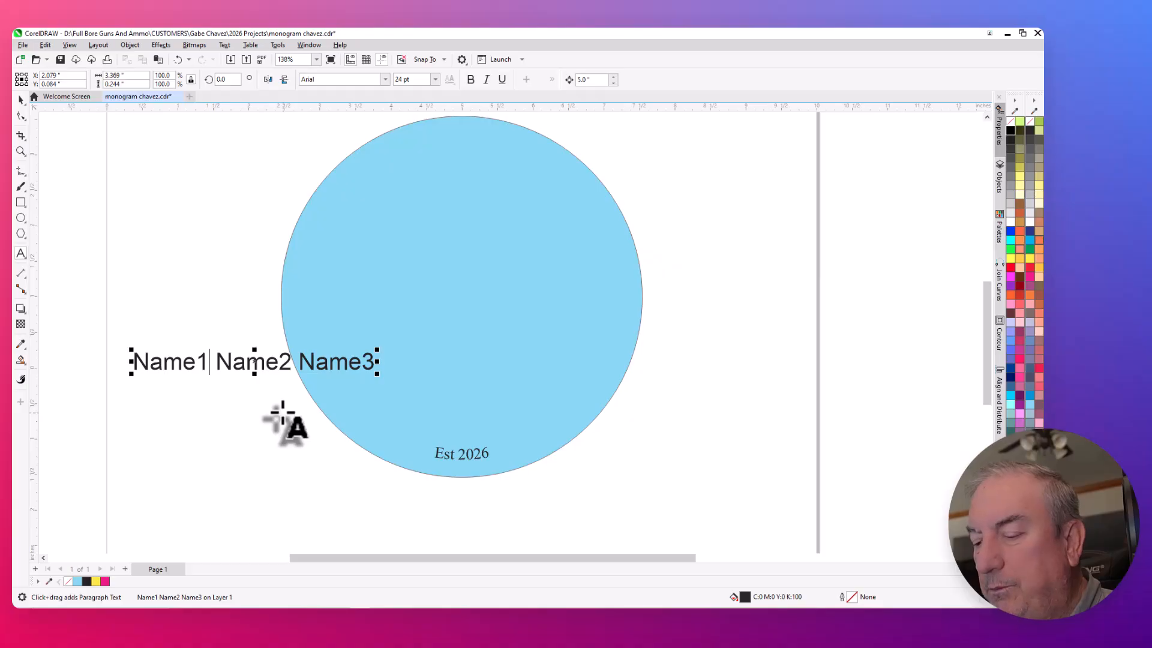
type("_")
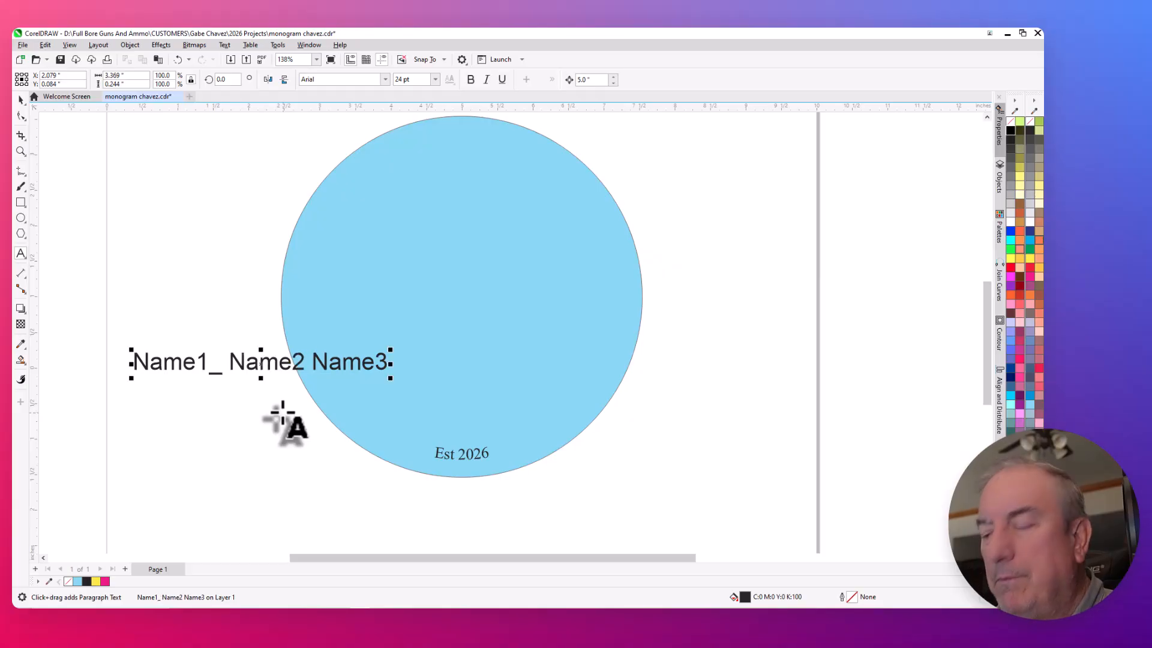
key("BackSpace")
type("-")
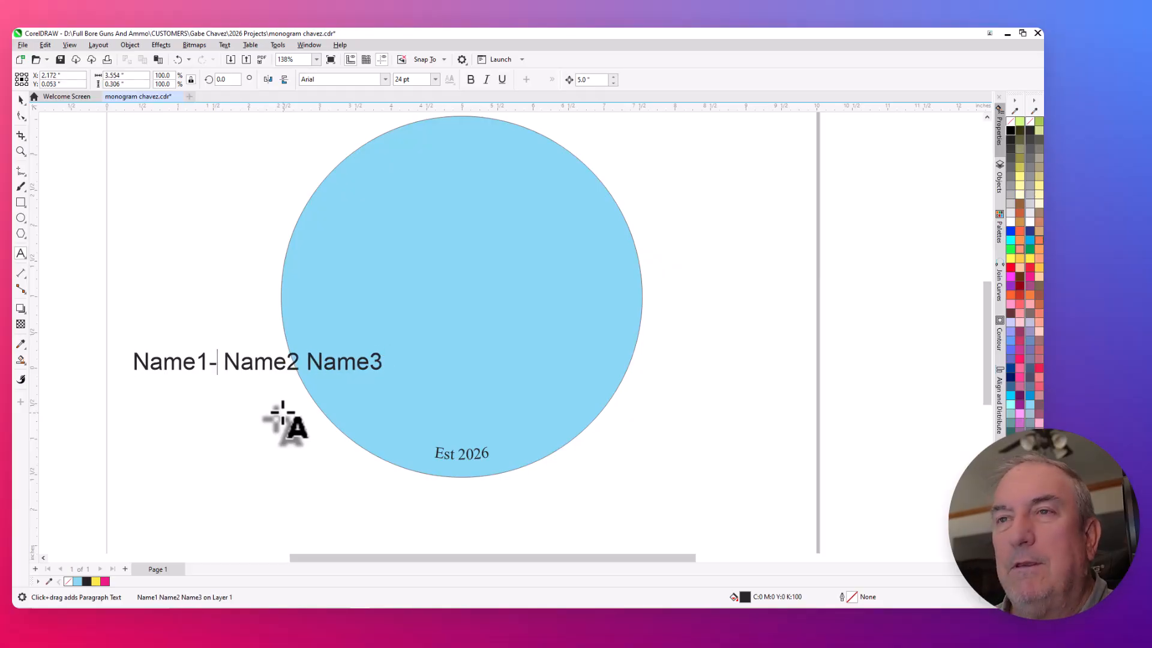
key("Left")
key("Left")
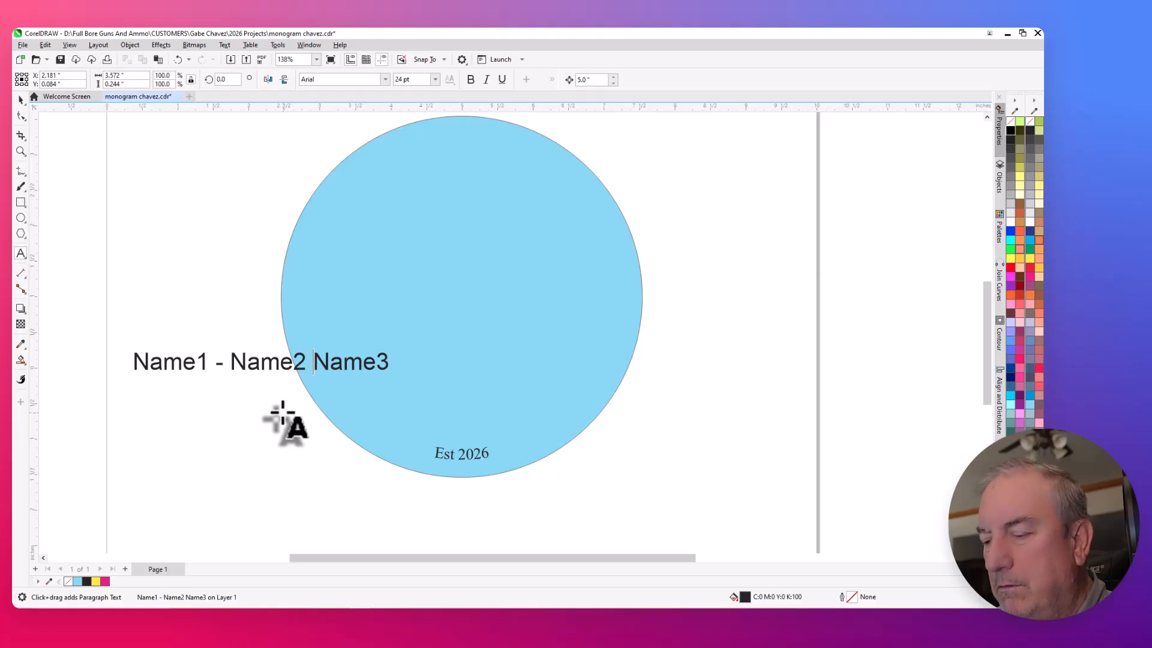
type("-")
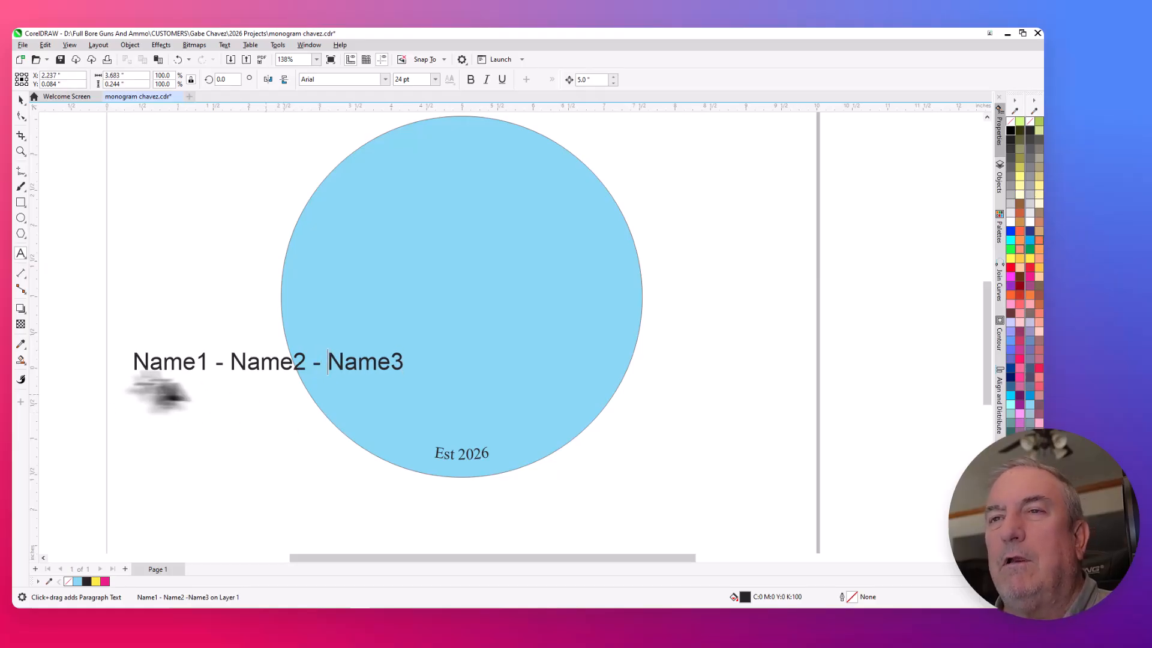
- Format the whole "Name1 - Name2 - Name3" line in Times New Roman at 16 pt
triple_click(135, 360)
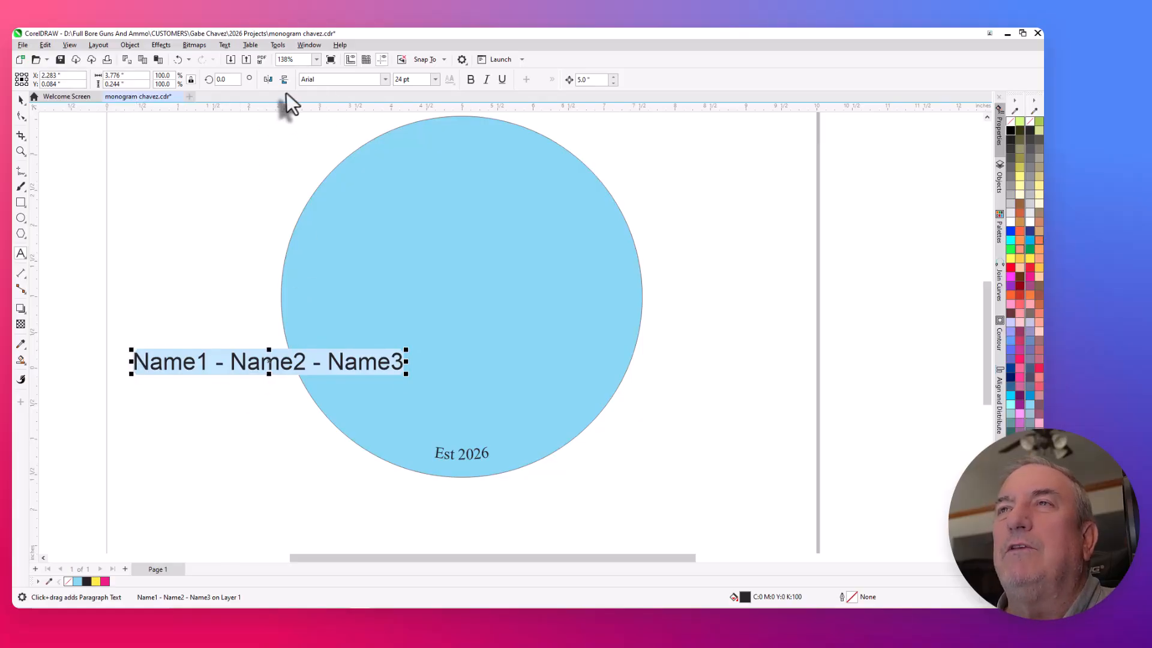
left_click(383, 82)
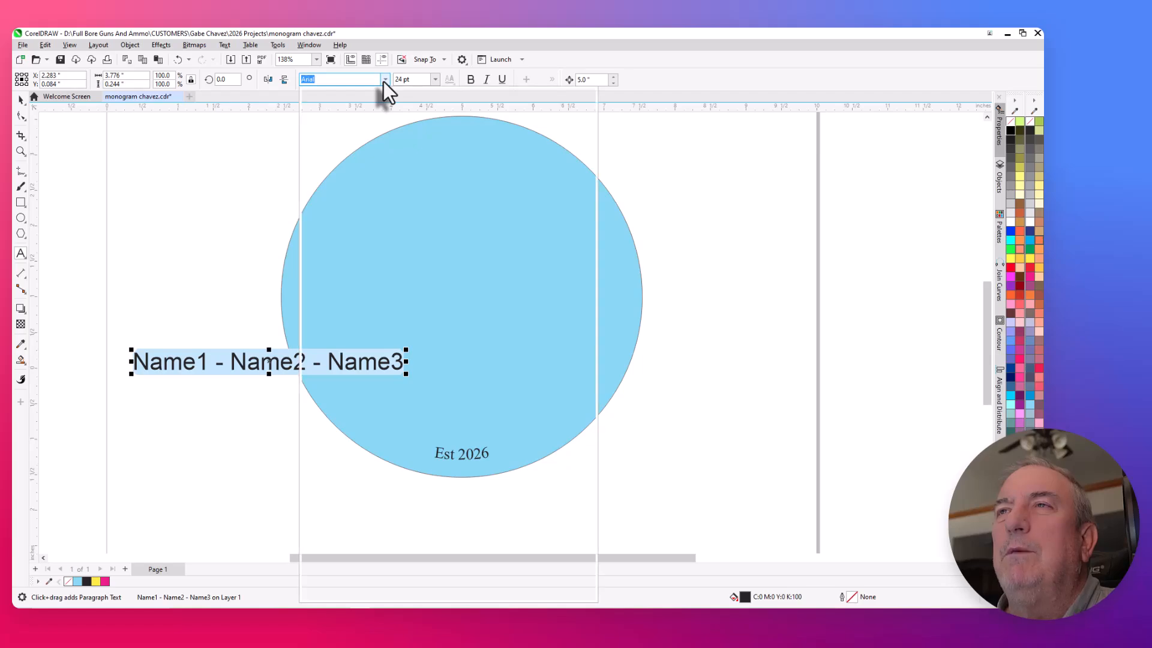
left_click(372, 114)
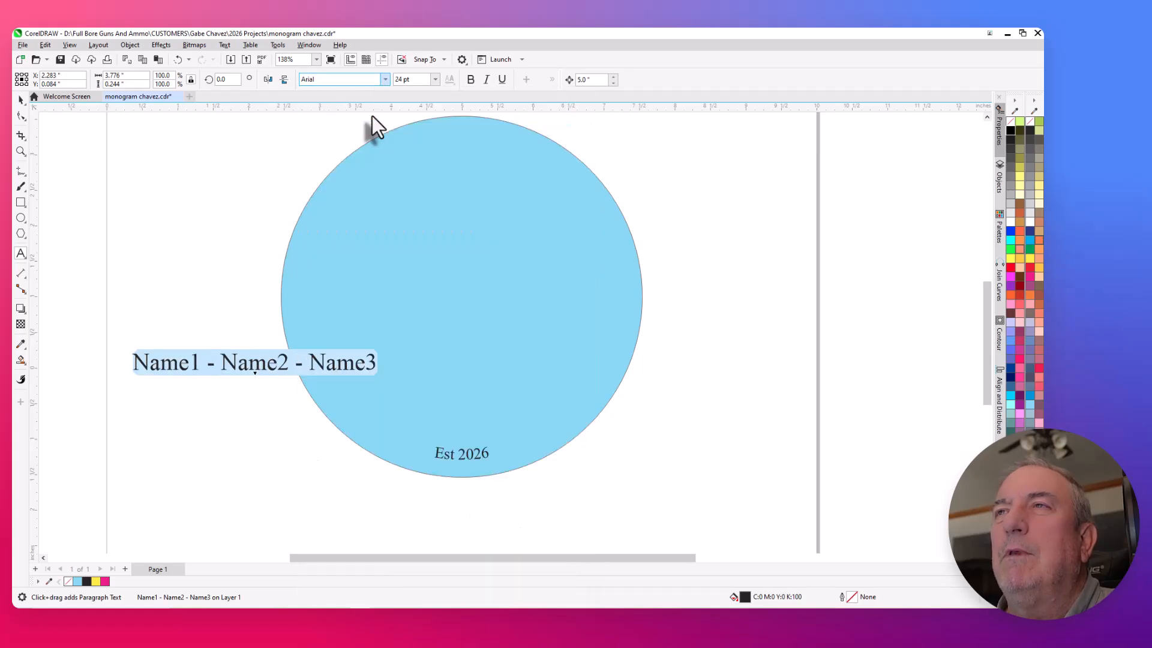
left_click(410, 80)
type("16")
key("Return")
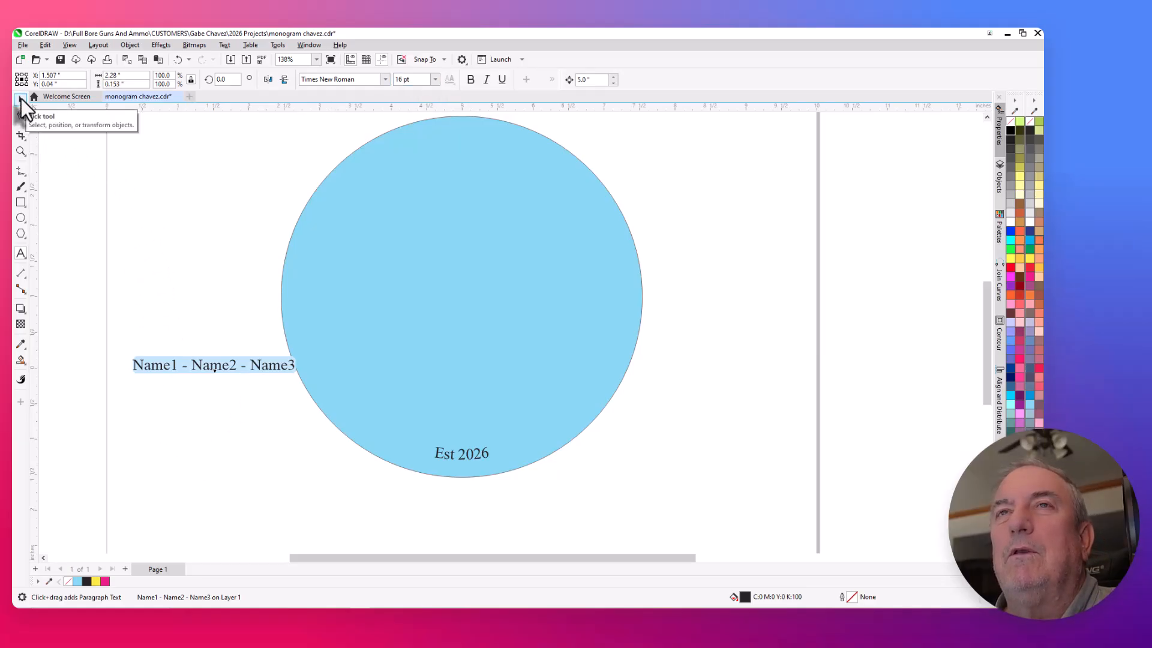
- Fit the "Name1 - Name2 - Name3" text to the blue circle's path, centred just inside its upper edge
left_click(21, 100)
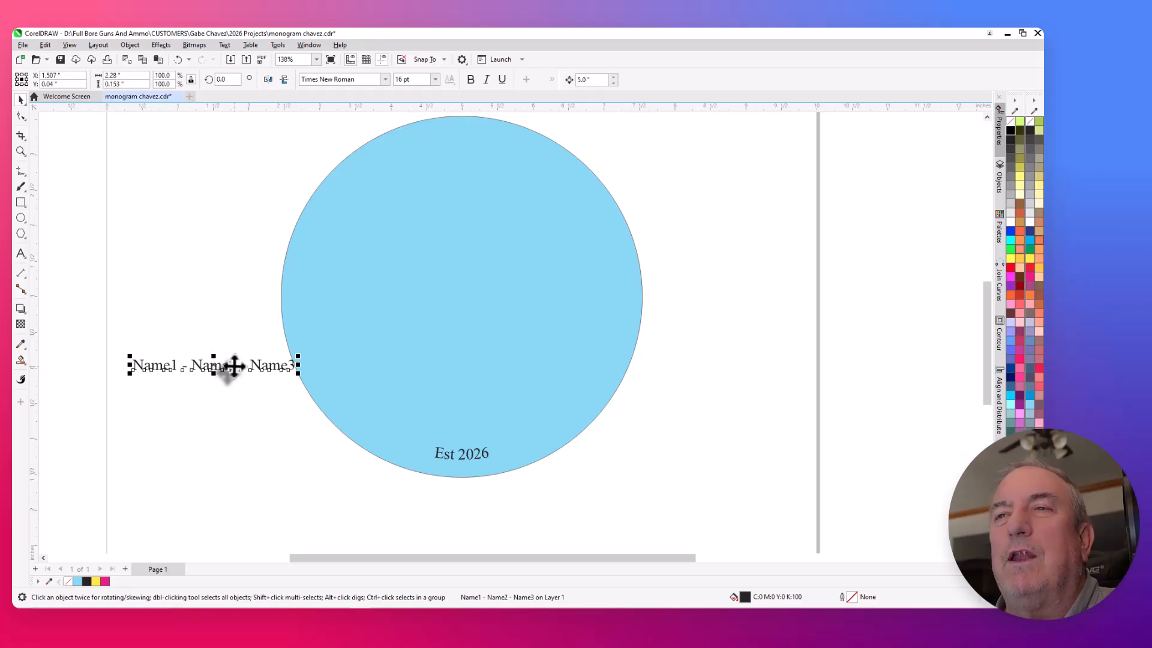
left_click(225, 47)
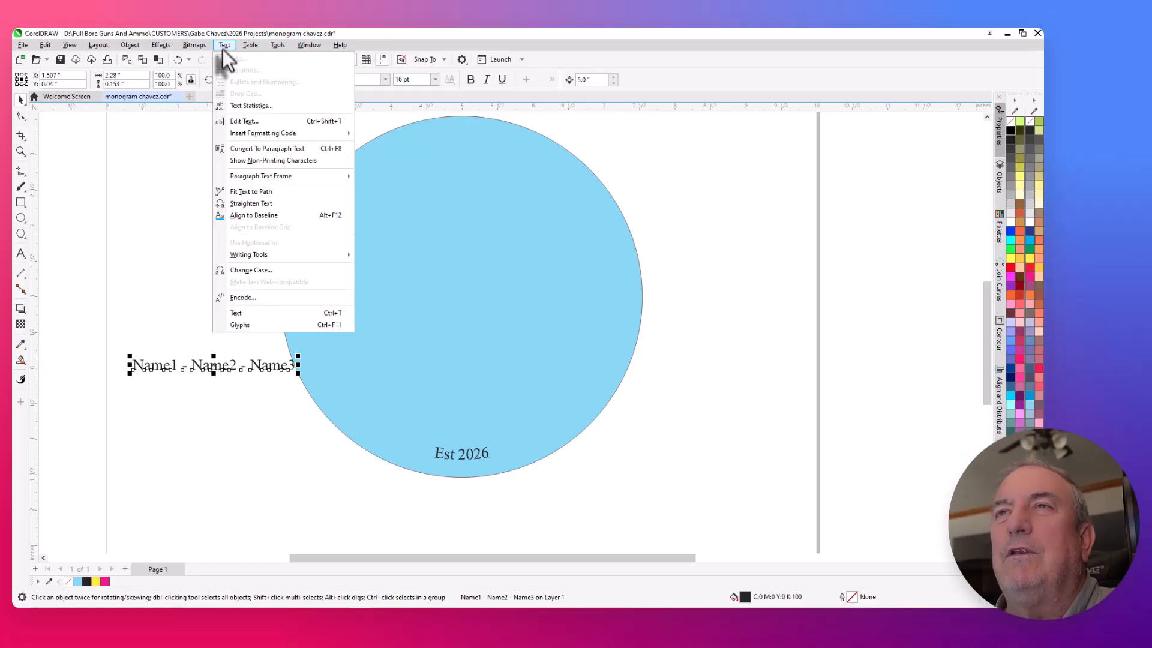
left_click(245, 192)
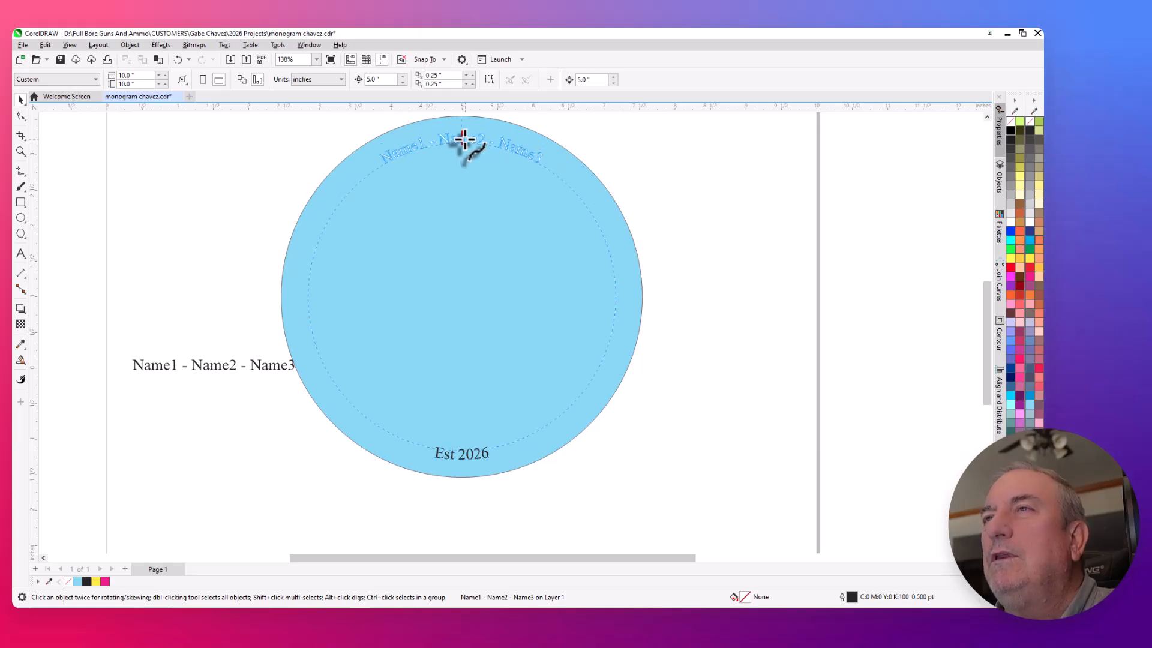
left_click(464, 141)
left_click(198, 185)
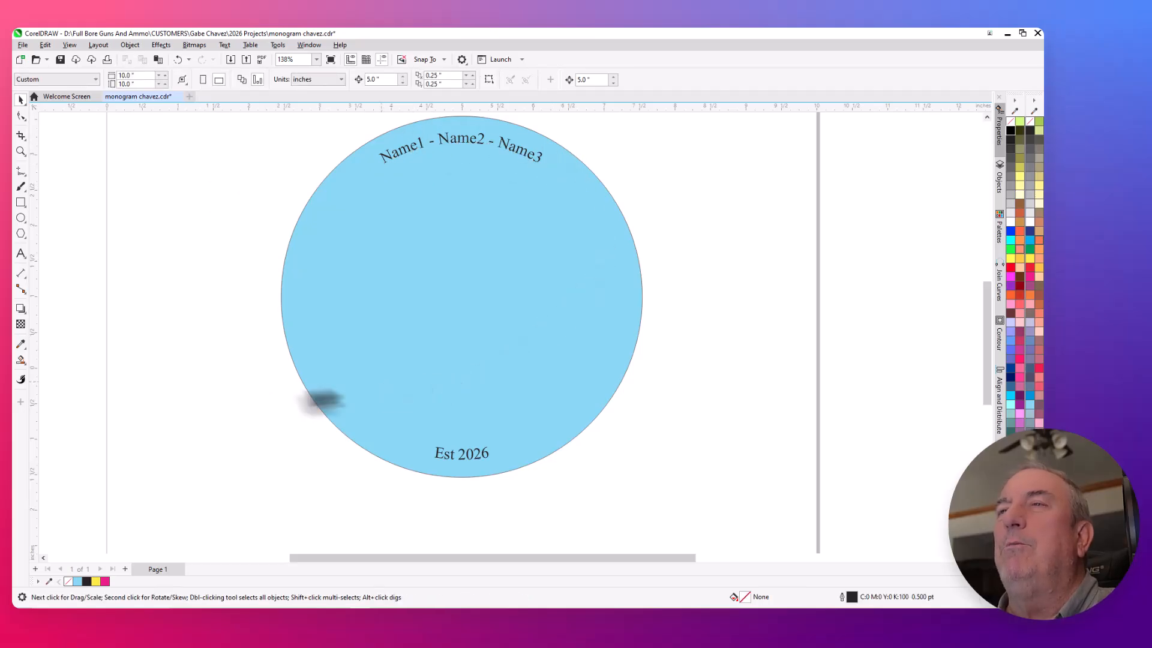
- Move the large black letter C 5 inches left, clear of the pink script surname, and convert it to curves
scroll(150, 428, "down", 2)
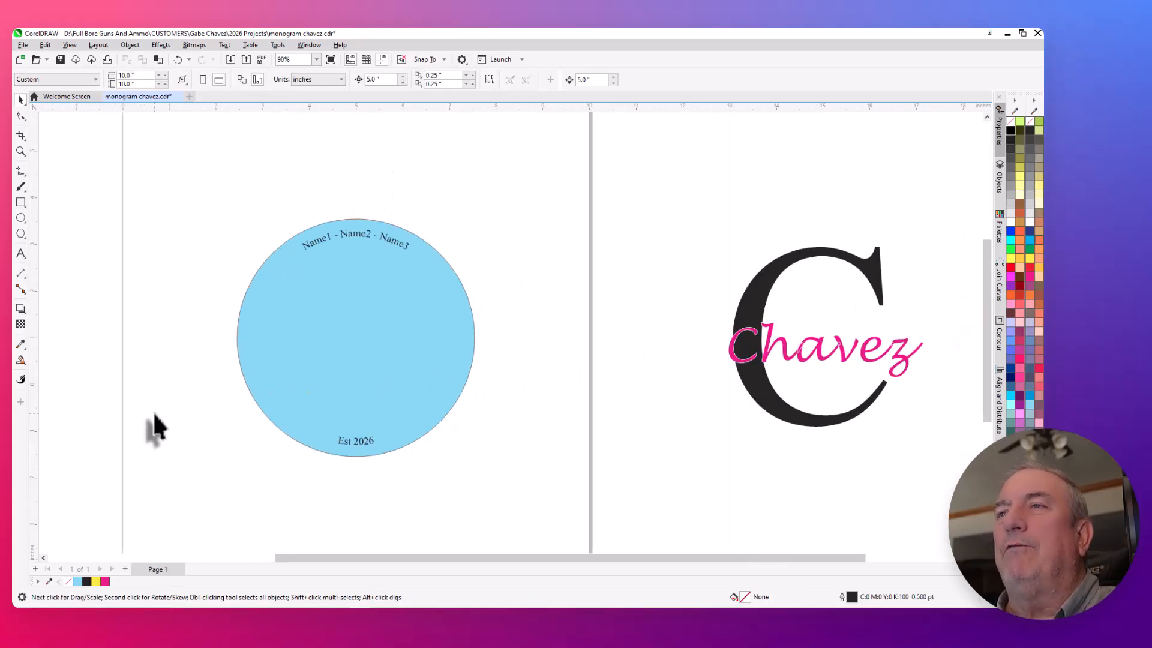
scroll(202, 365, "down", 1)
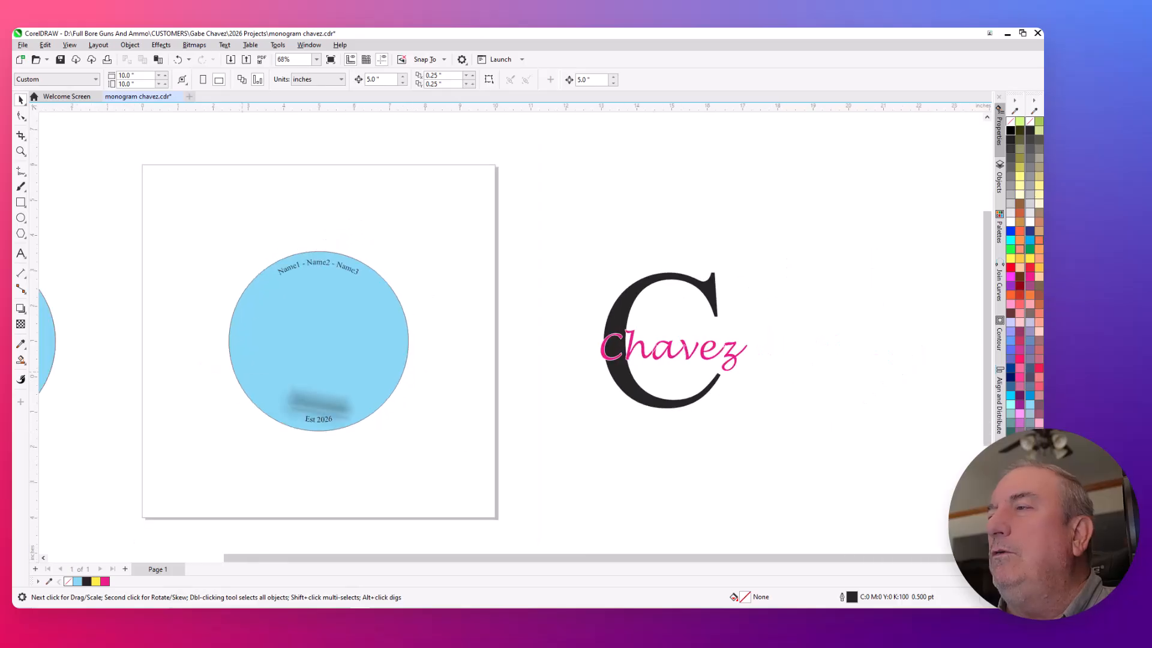
scroll(599, 394, "up", 2)
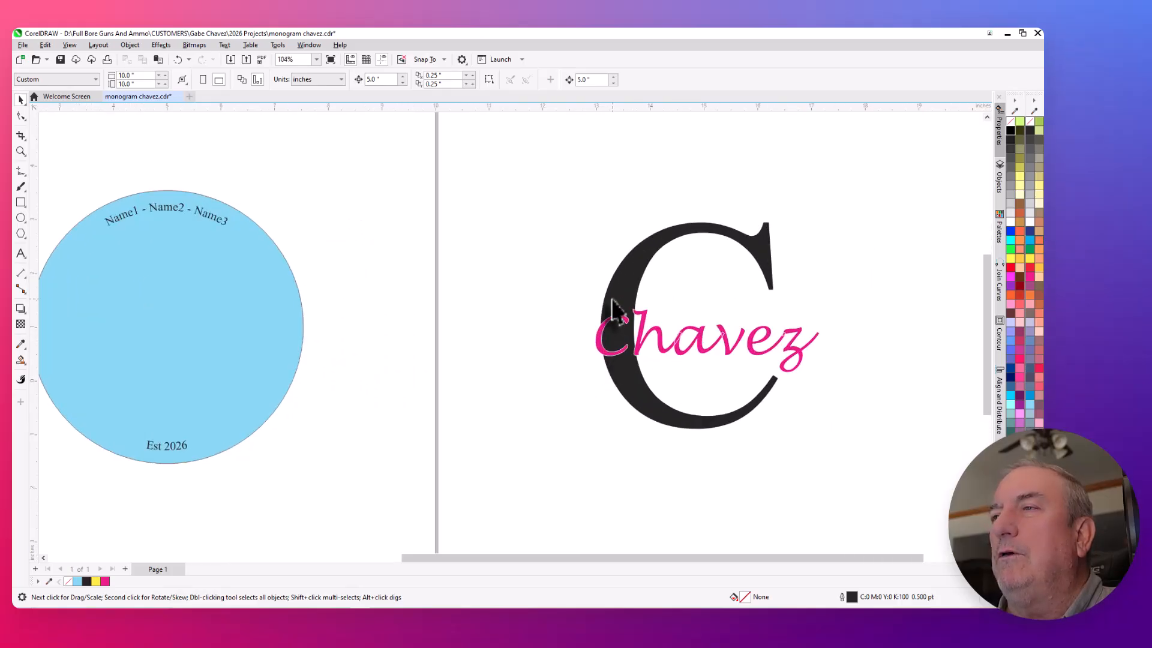
left_click(606, 319)
scroll(652, 392, "down", 1)
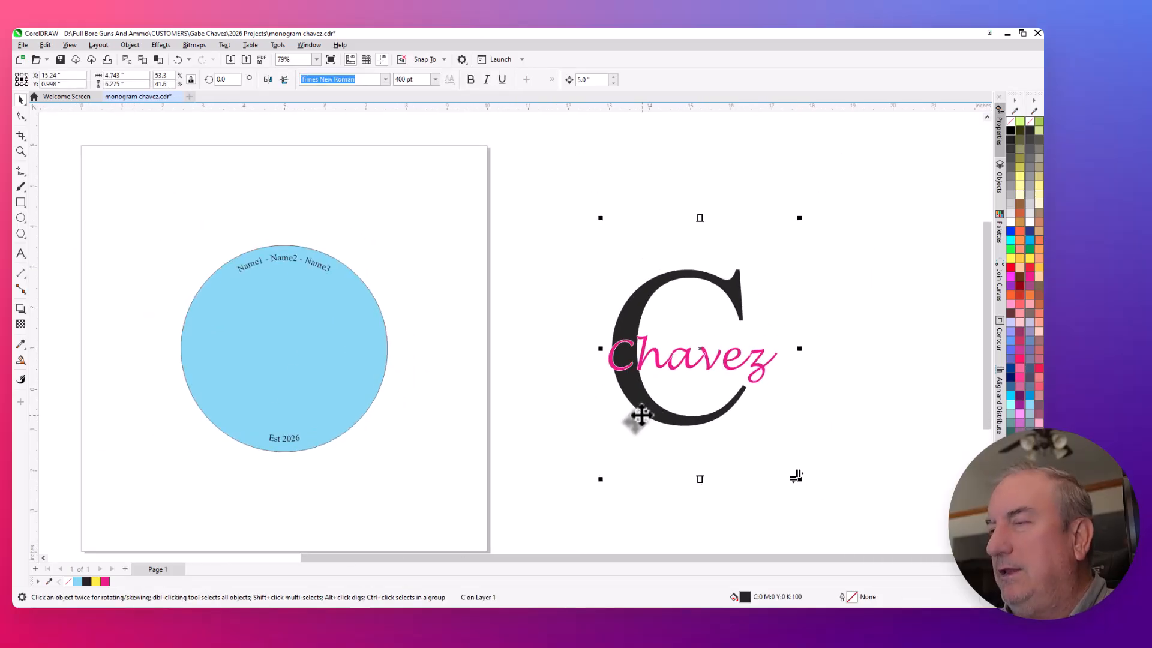
key("Left")
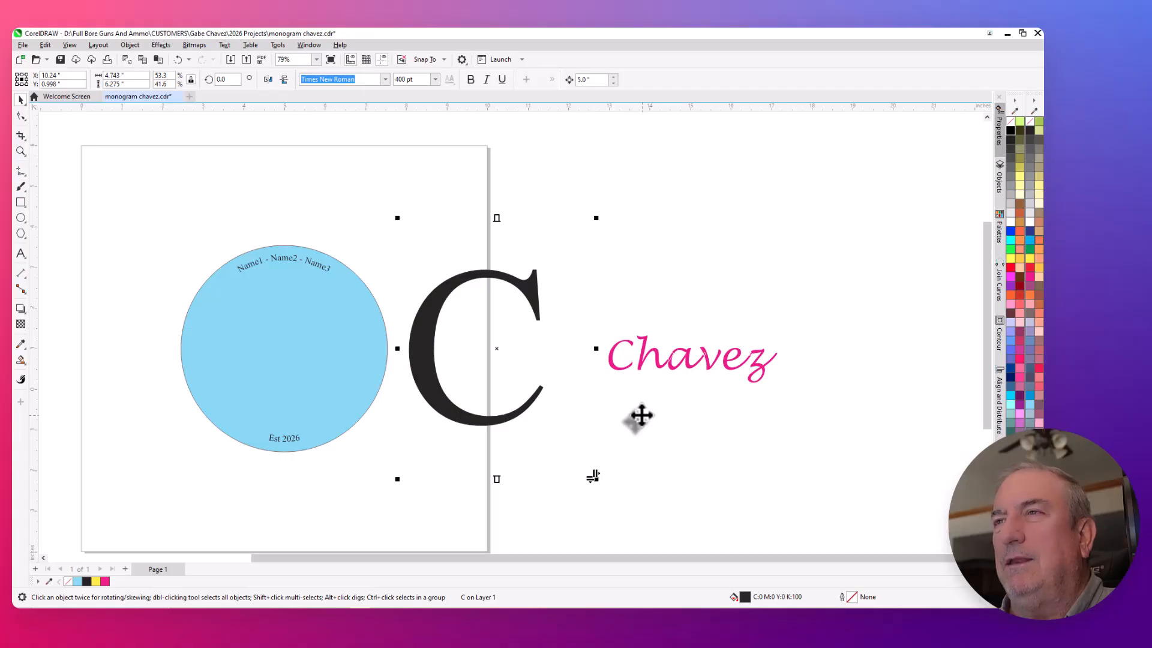
key("Right")
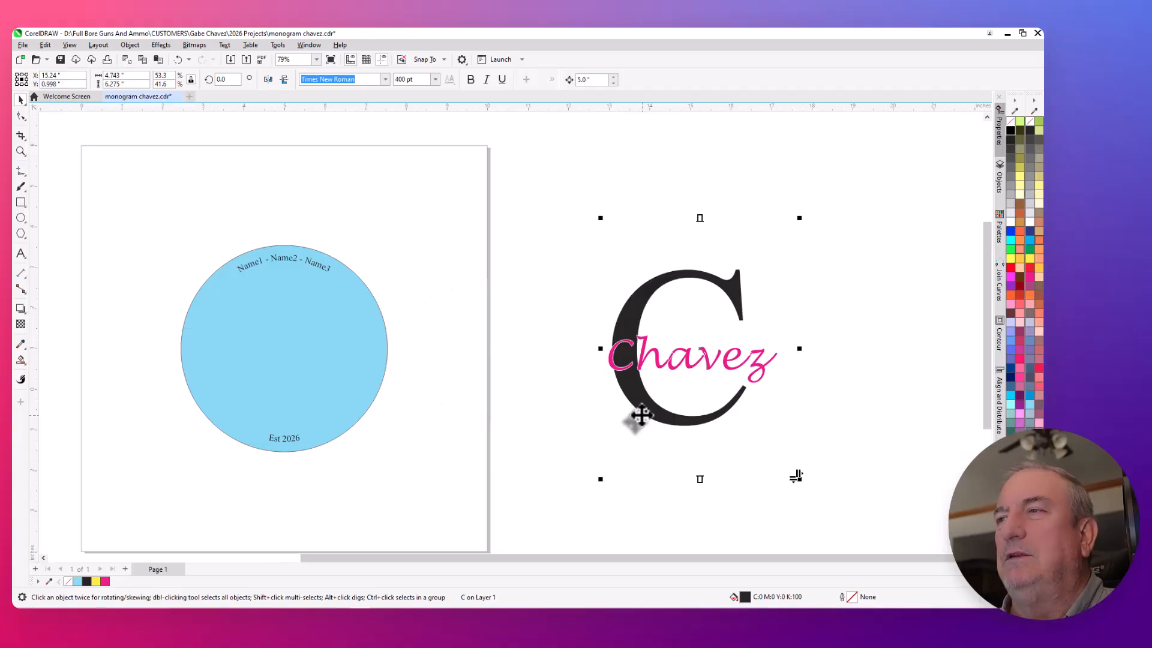
key("Left")
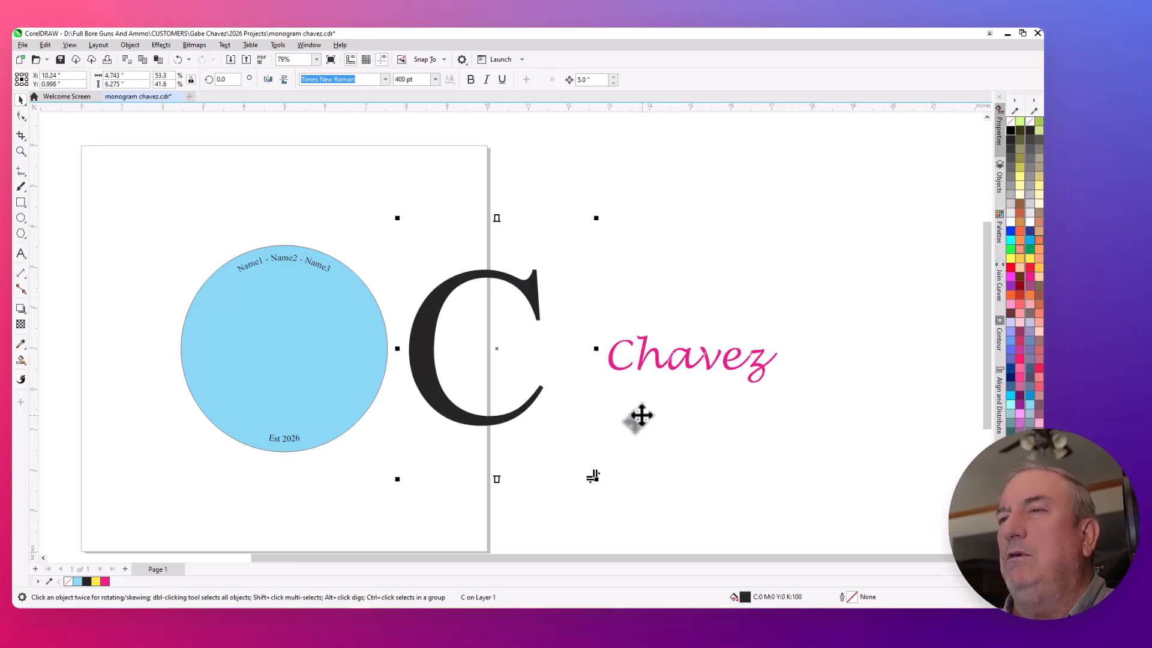
left_click(129, 45)
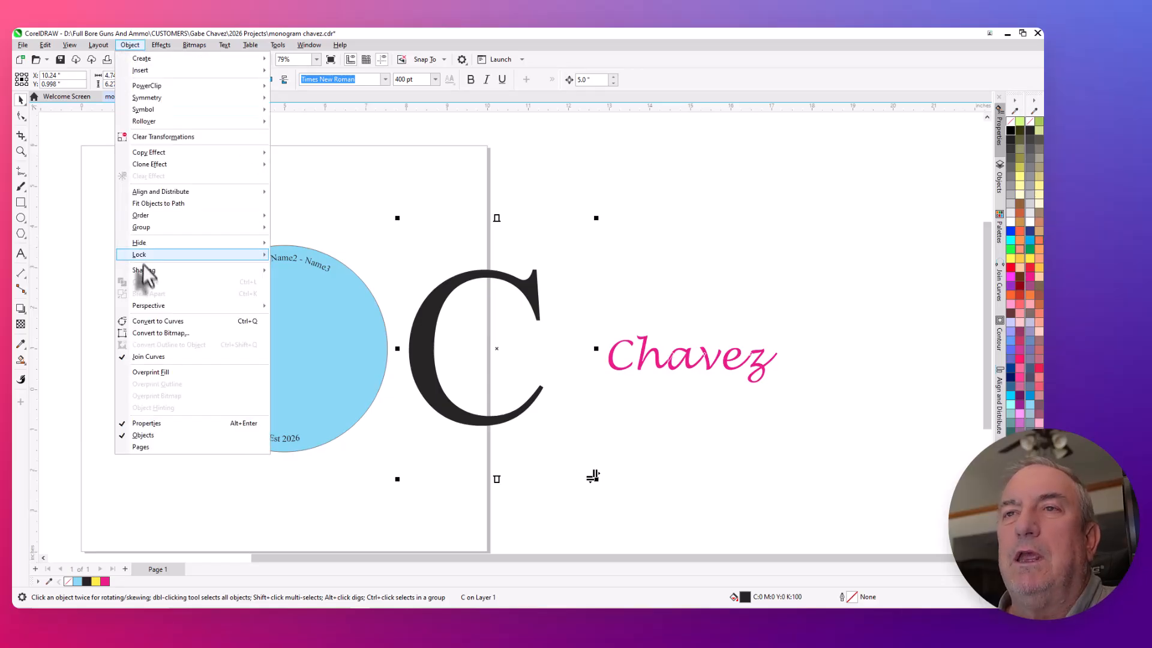
left_click(157, 324)
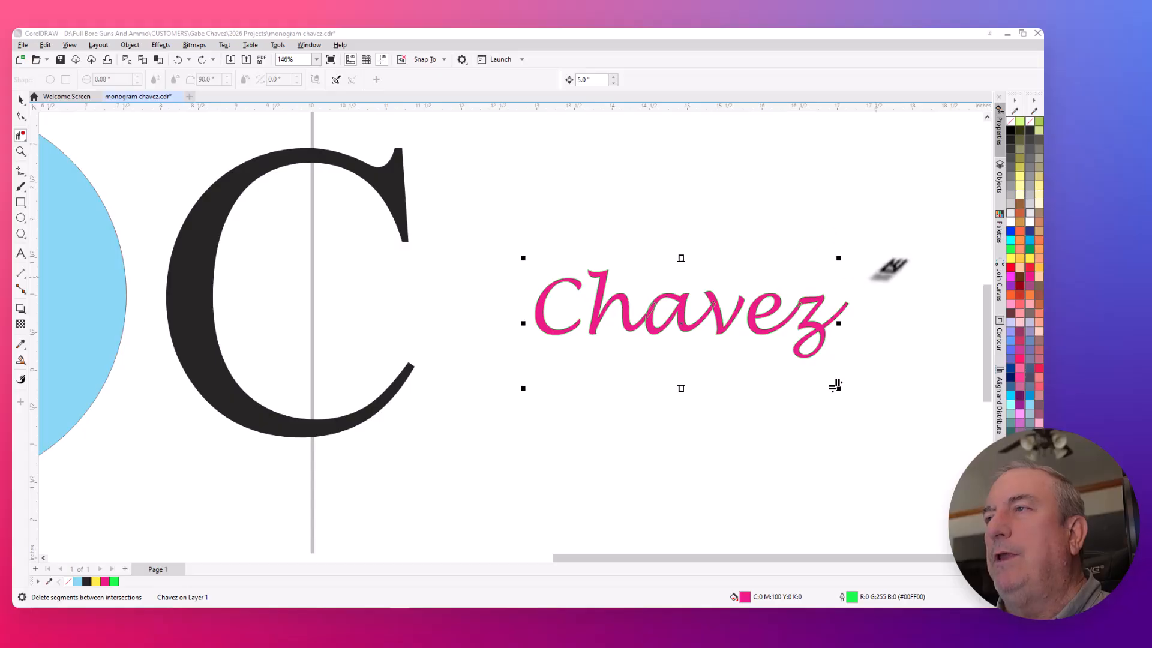
- Convert the pink script surname text to curves
scroll(888, 261, "up", 1)
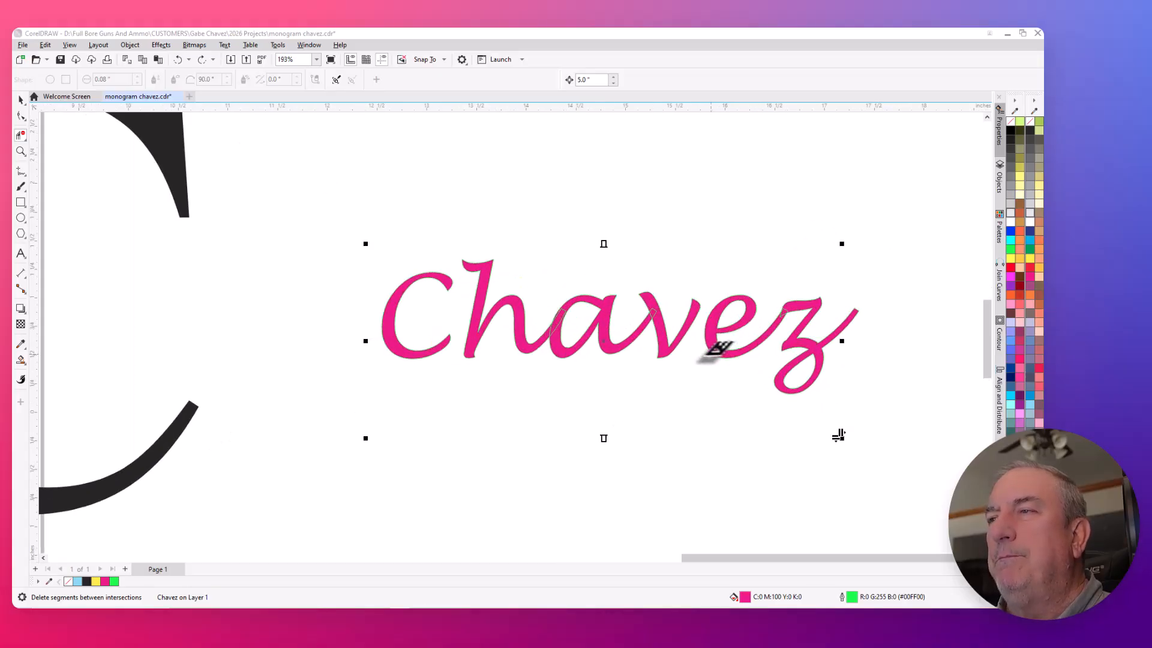
scroll(708, 346, "up", 2)
scroll(390, 170, "down", 2)
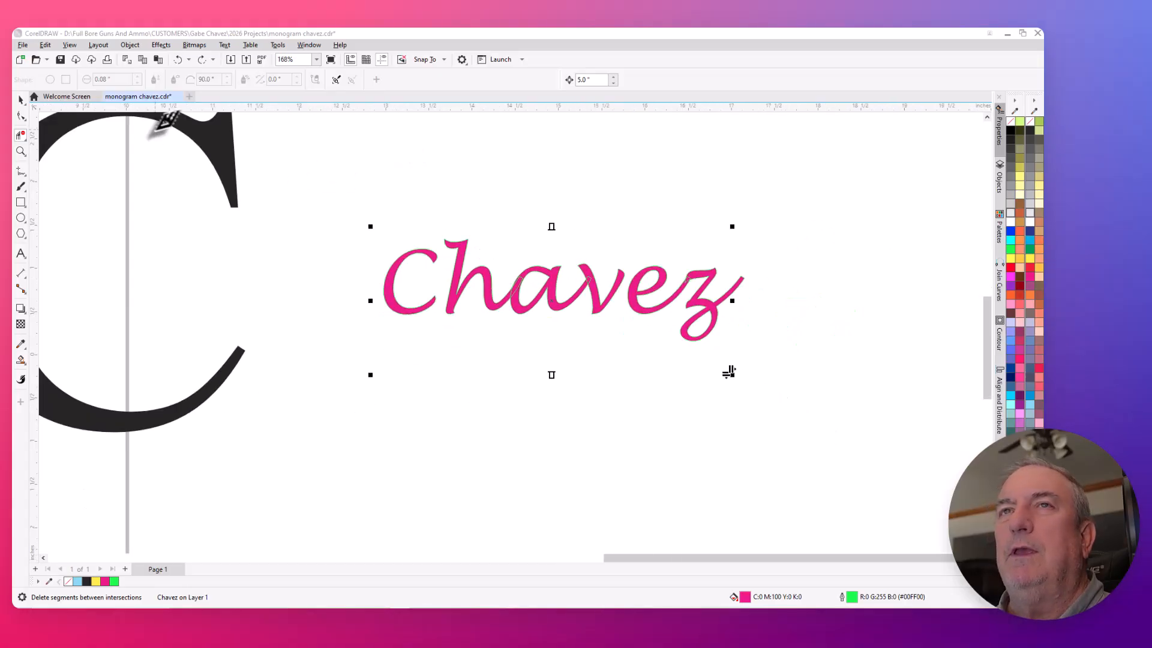
left_click(21, 100)
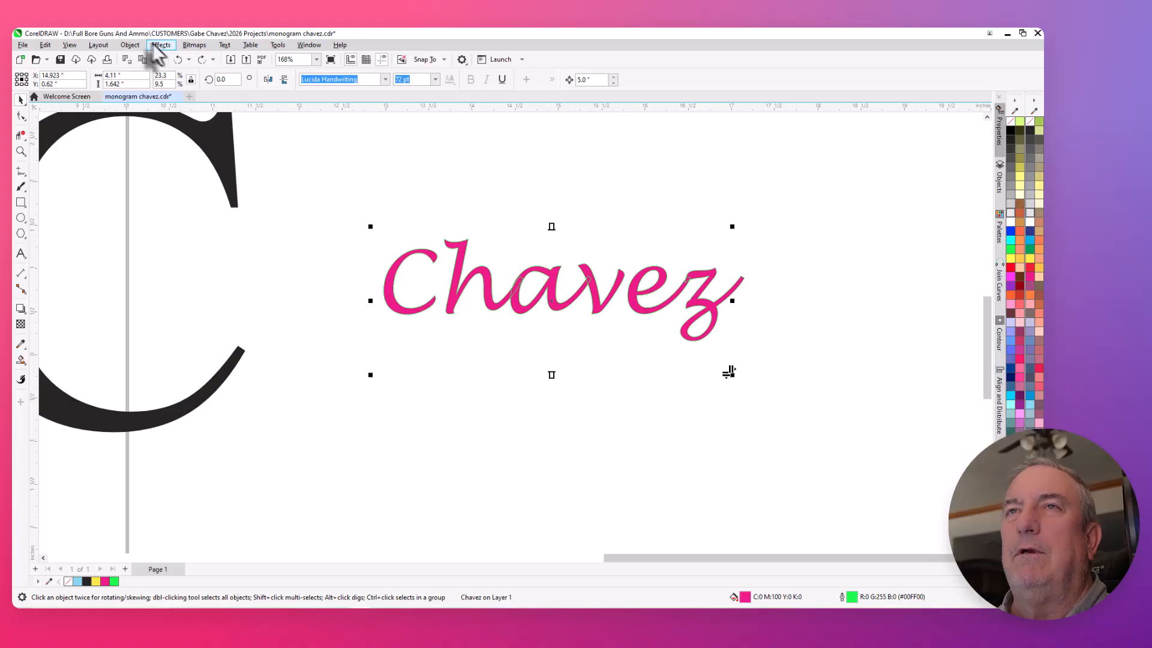
left_click(128, 46)
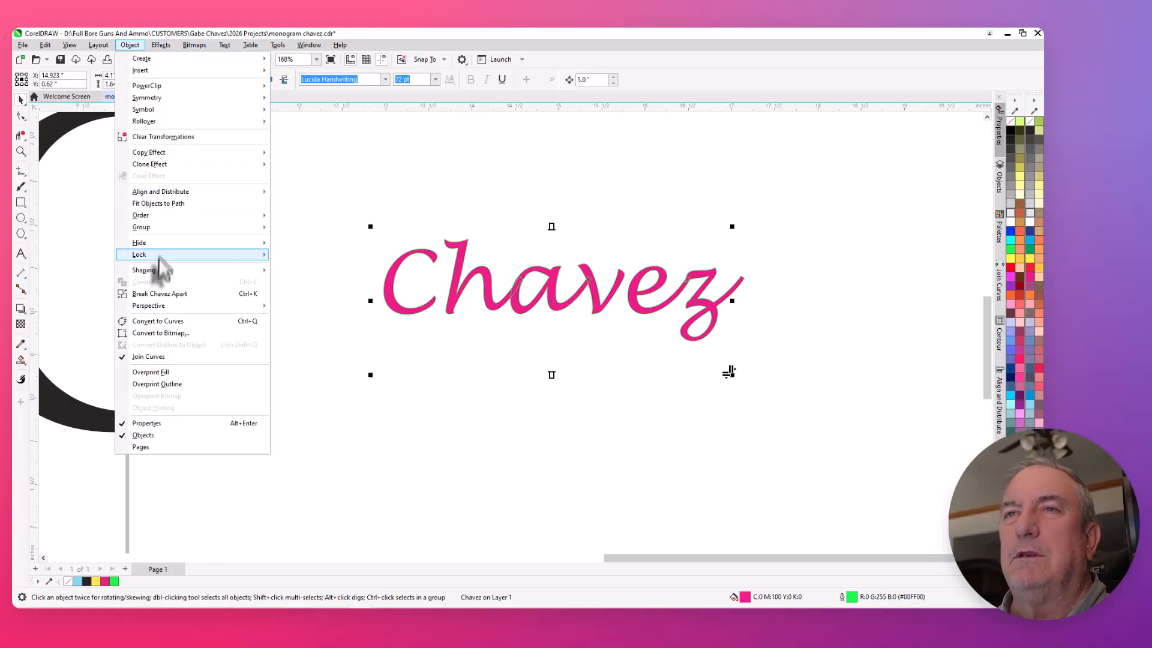
left_click(161, 323)
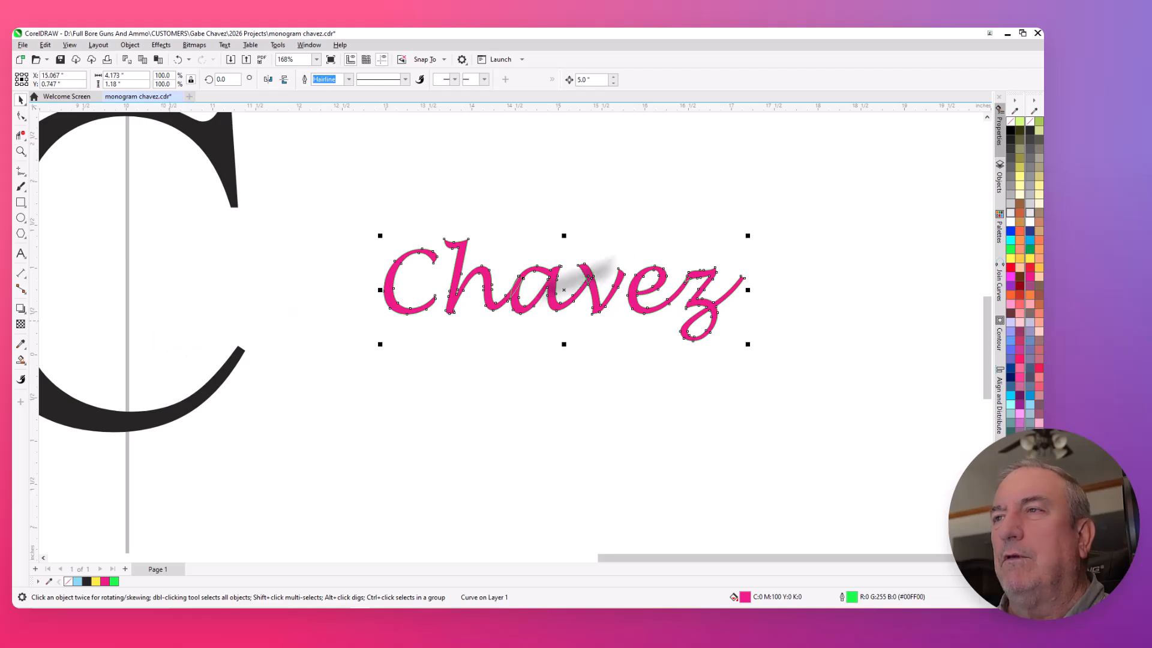
scroll(696, 225, "up", 2)
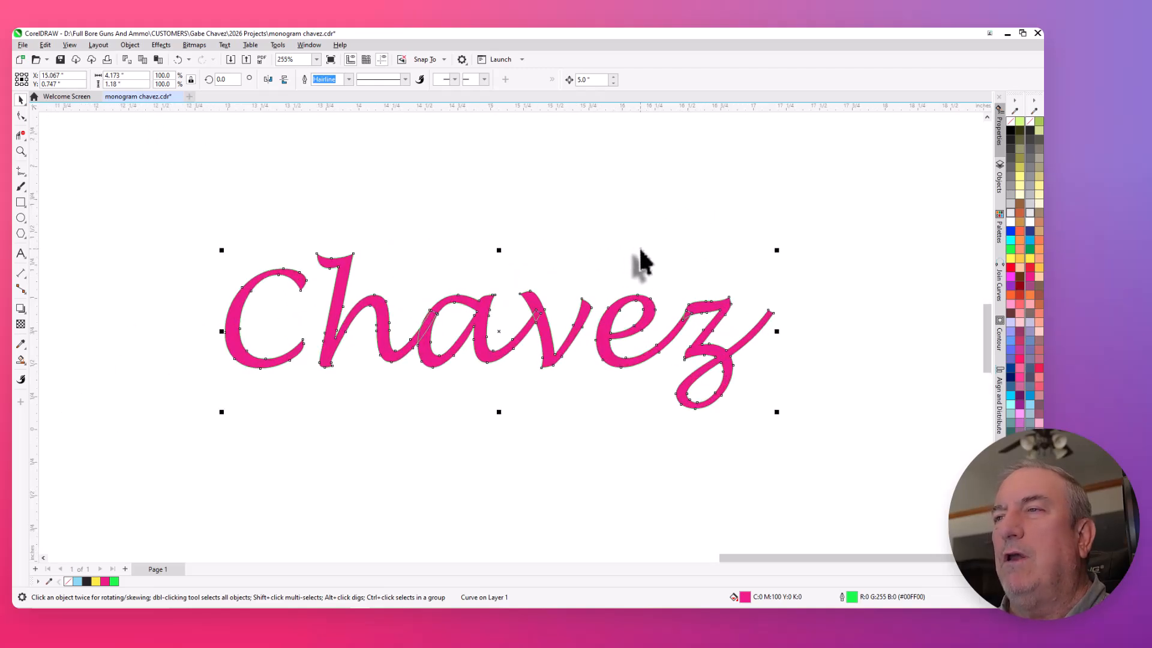
scroll(468, 256, "up", 1)
scroll(447, 256, "down", 1)
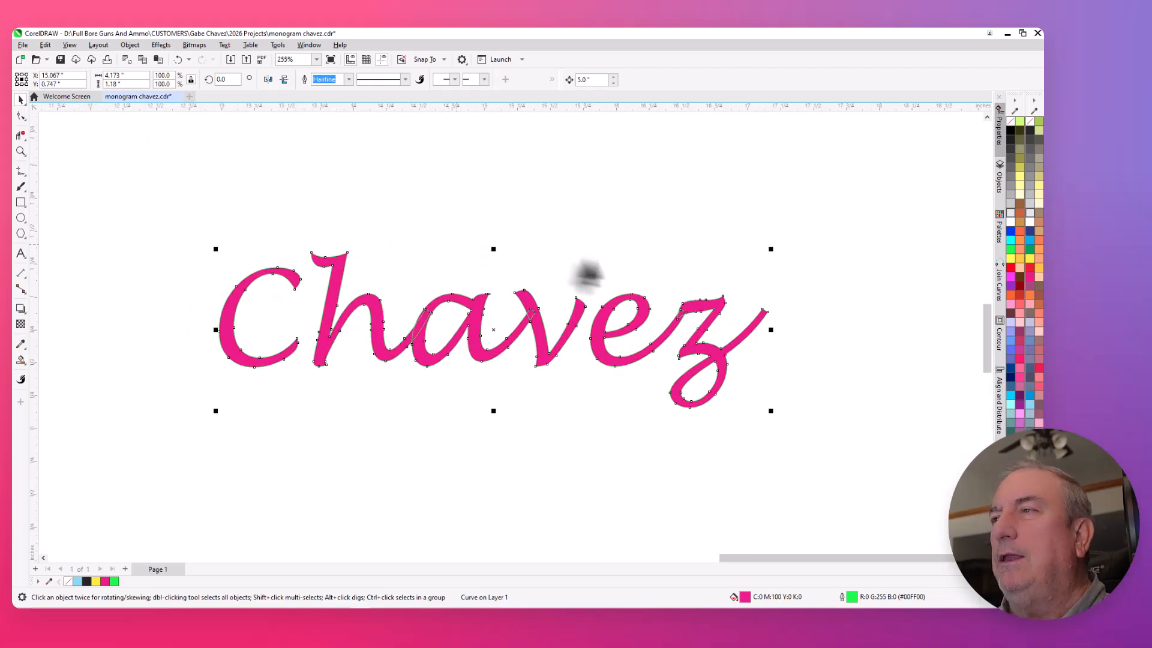
- Remove the pink fill from the script surname, keeping its green outline
left_click(1010, 120)
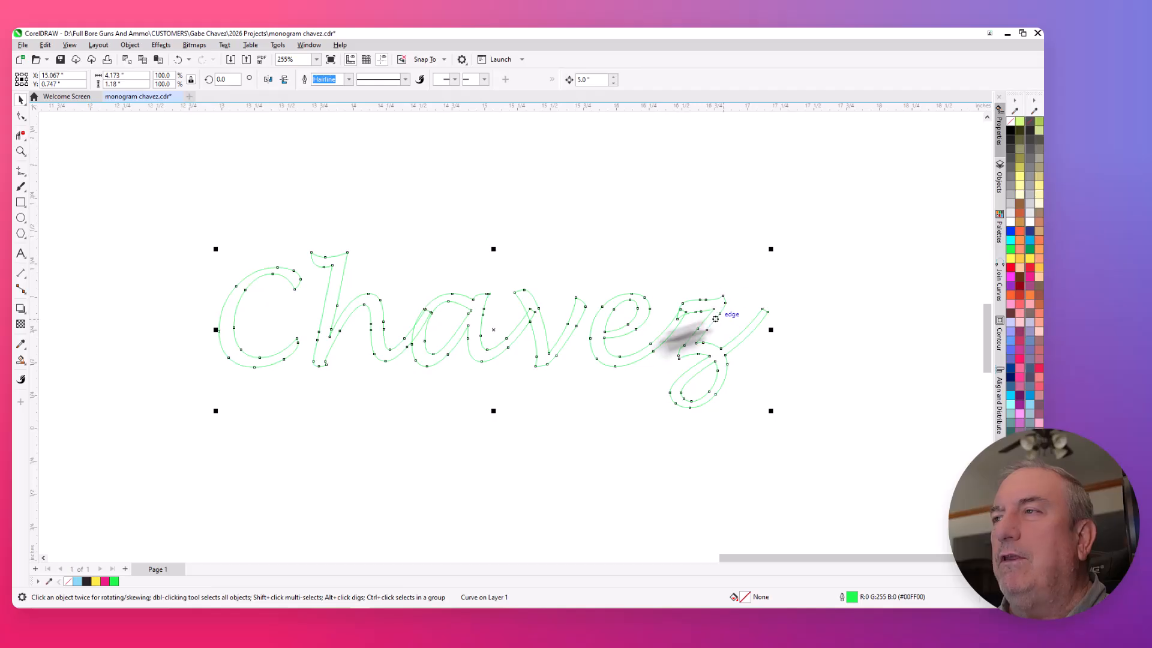
scroll(552, 328, "up", 3)
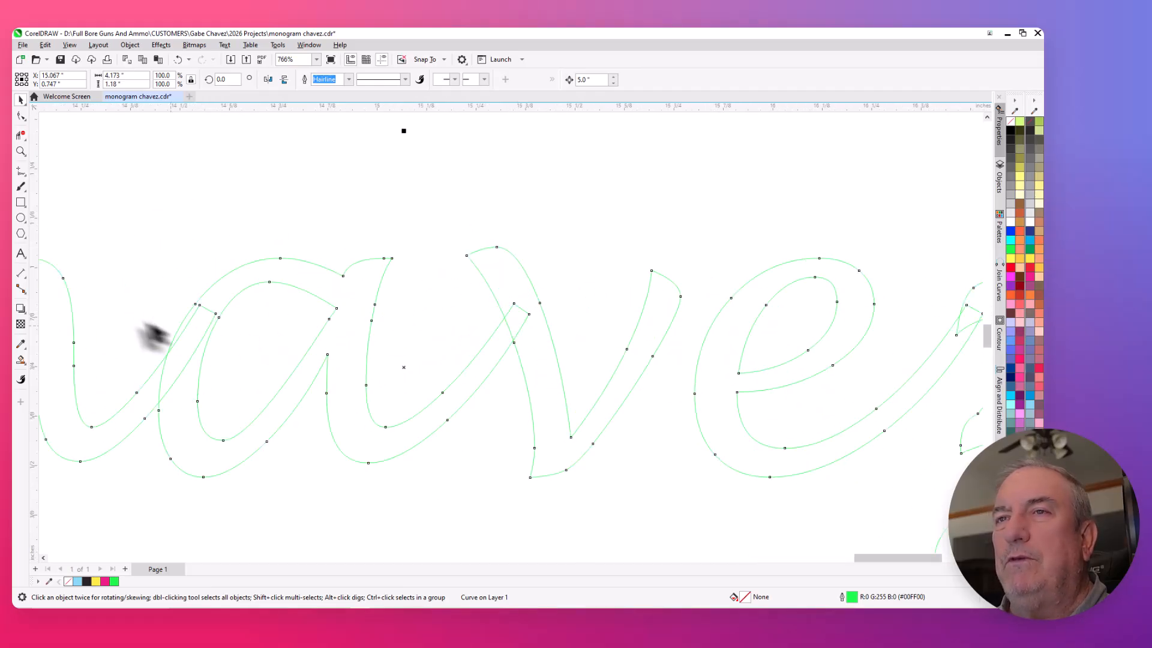
scroll(144, 335, "up", 2)
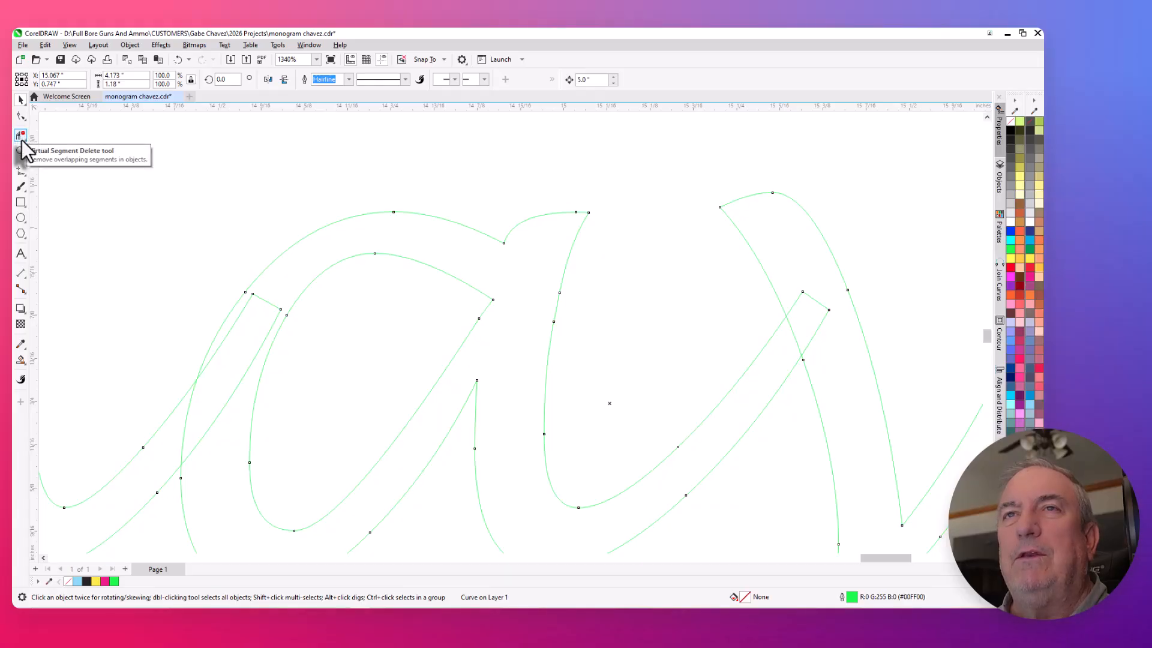
- Delete the overlapping outline segments where the h joins the a and the a joins the v, using Virtual Segment Delete
left_click(24, 141)
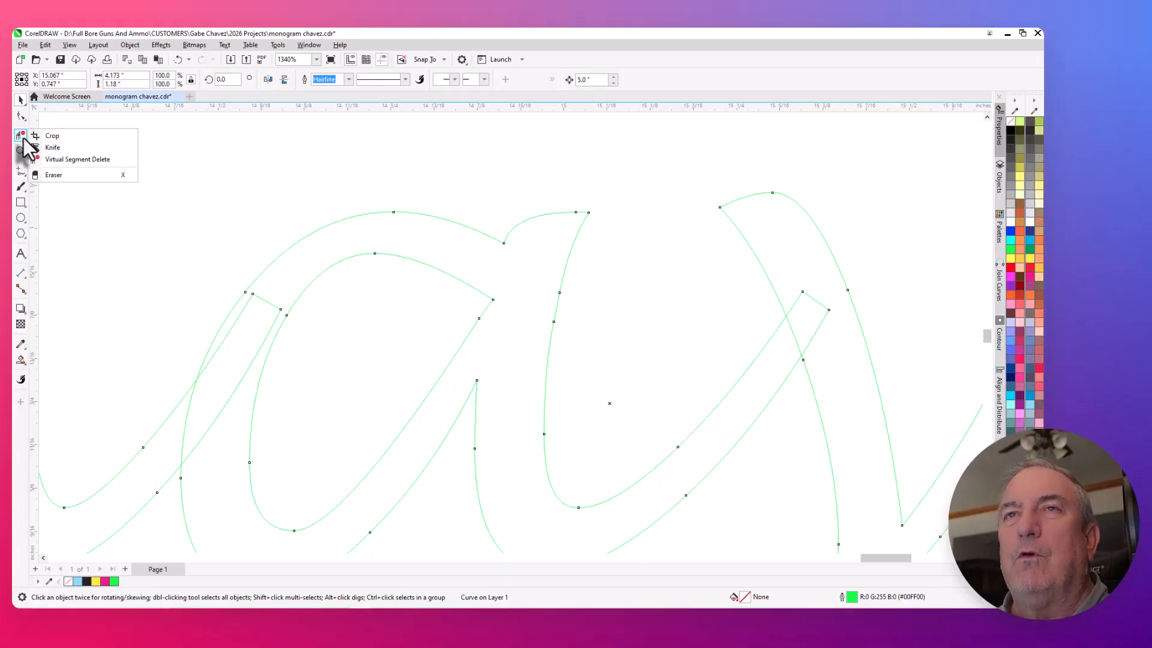
left_click(56, 161)
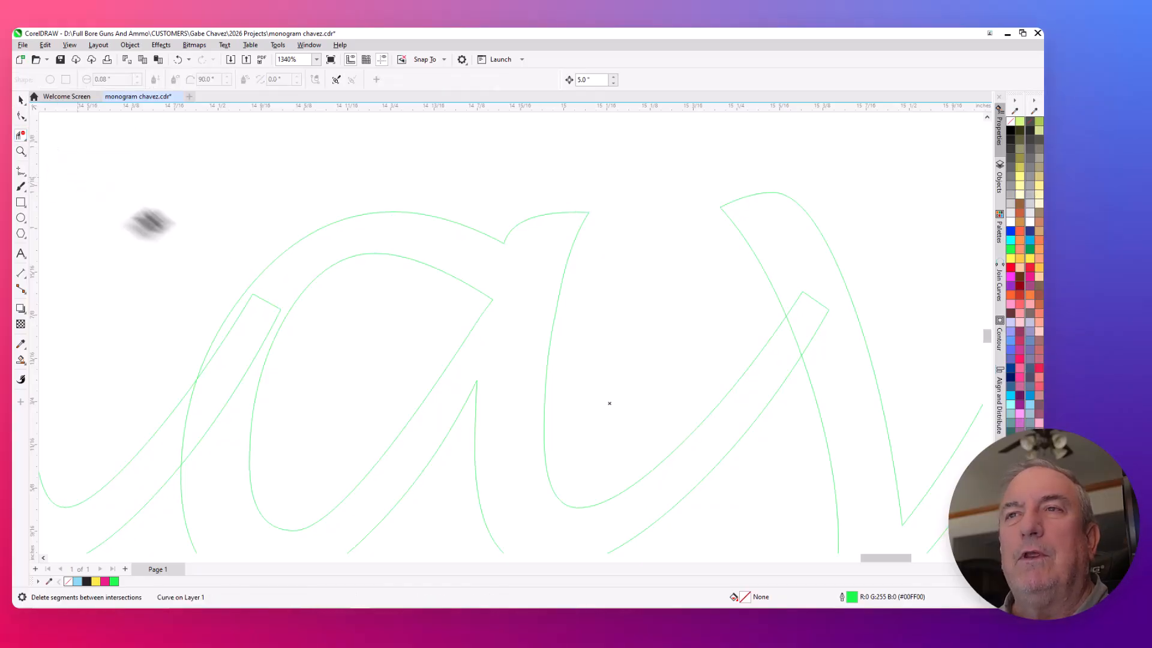
left_click(270, 303)
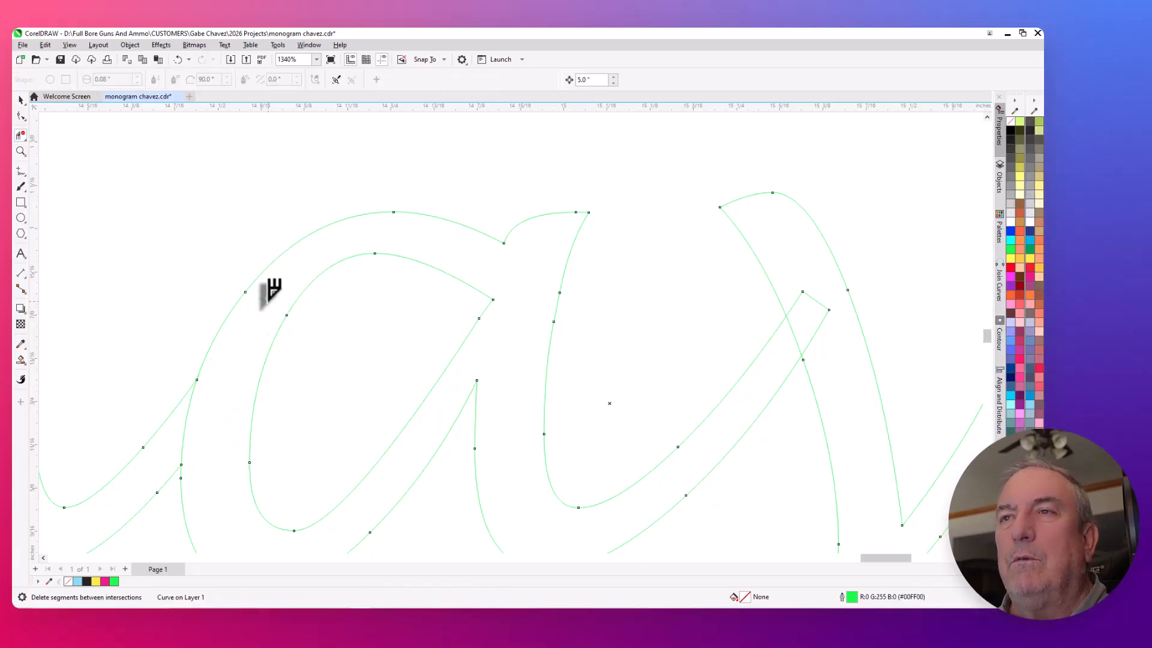
left_click(185, 423)
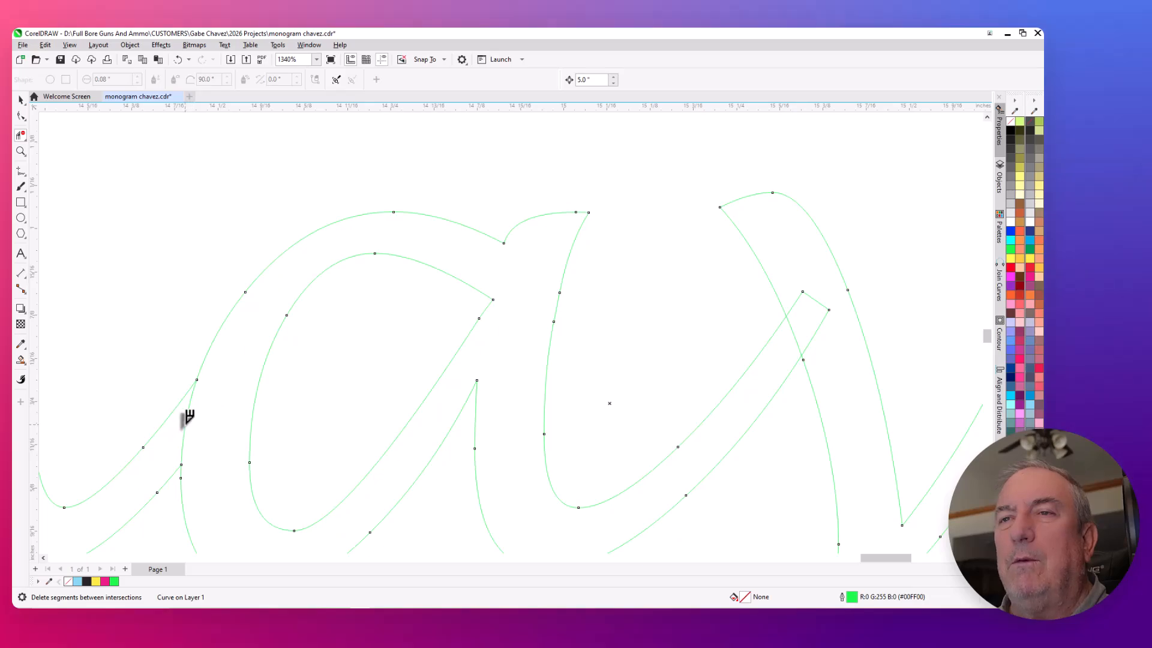
left_click(815, 302)
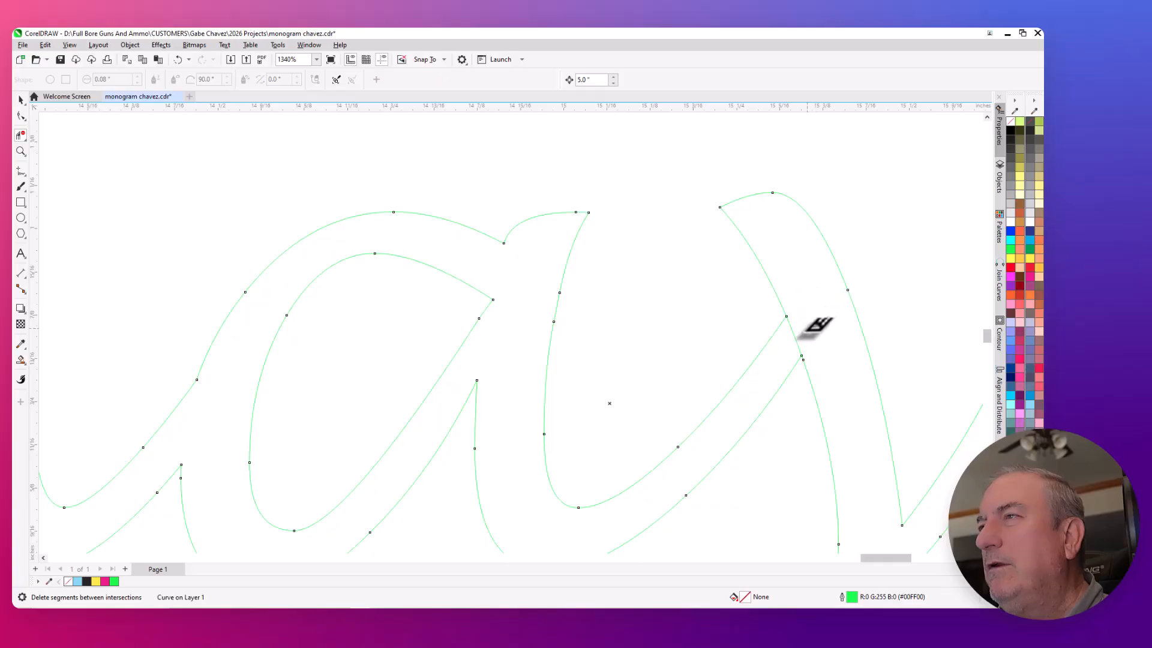
left_click(794, 337)
- Delete the overlapping outline segments where the e joins the z in the script surname
scroll(762, 327, "down", 6)
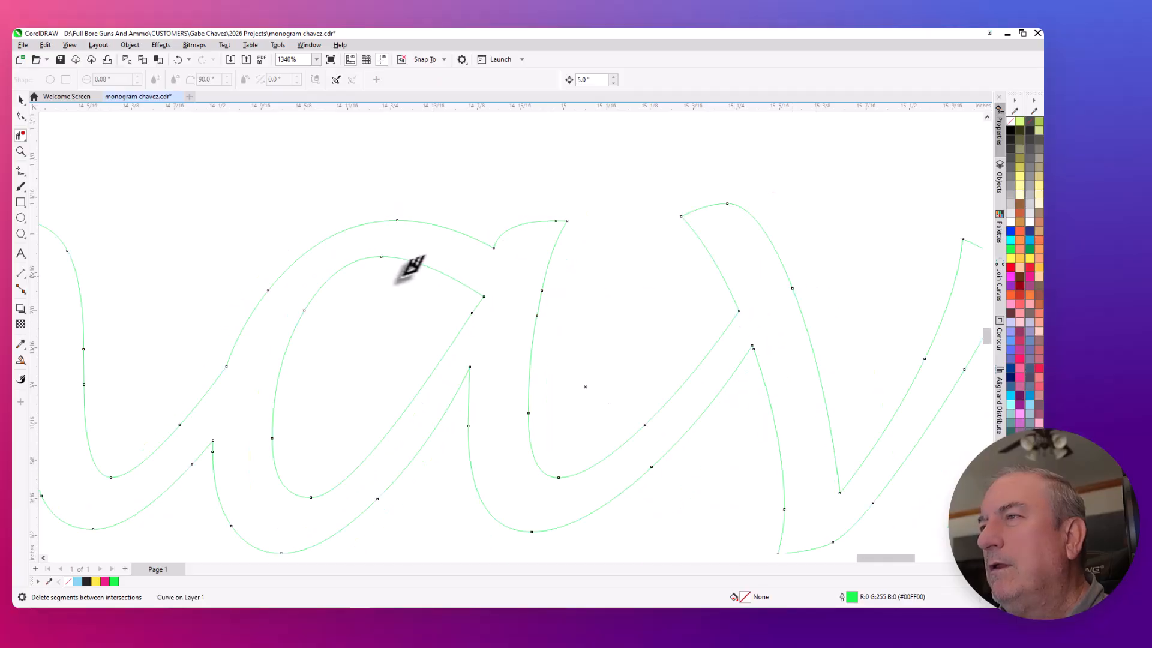
scroll(757, 281, "up", 7)
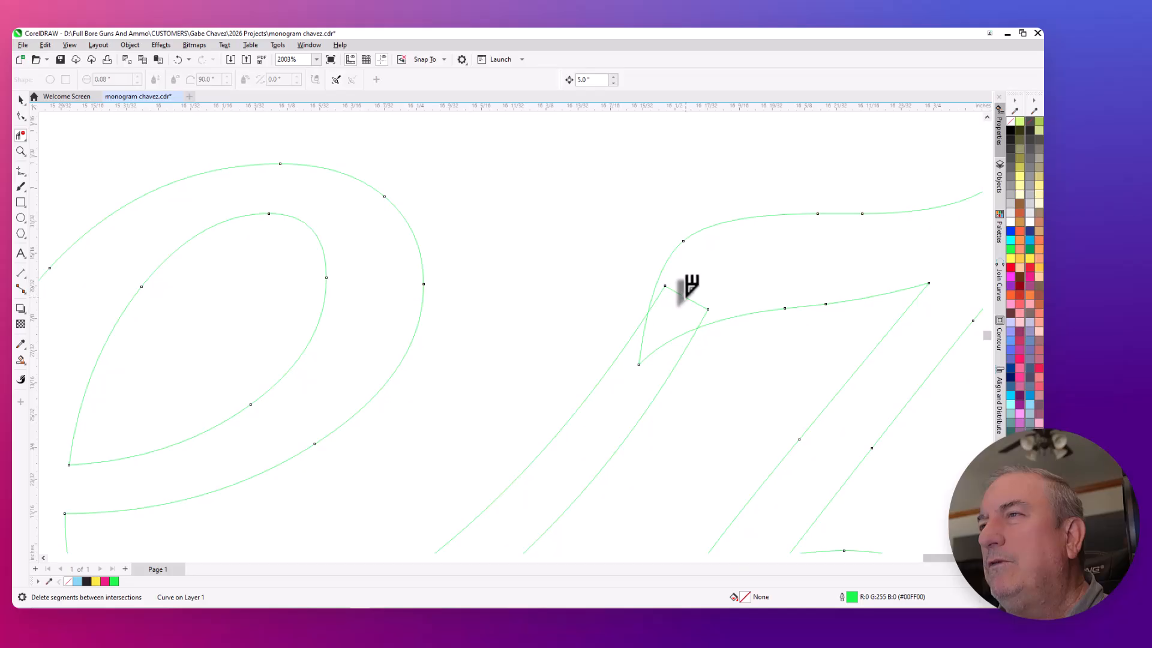
left_click(686, 296)
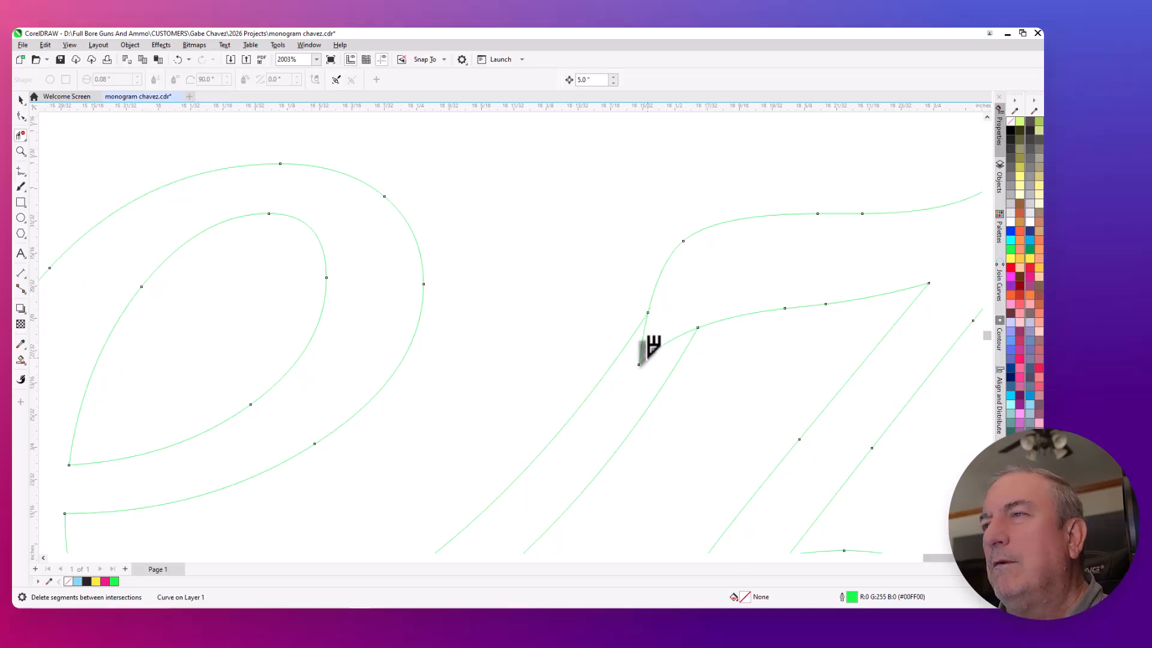
scroll(649, 309, "down", 8)
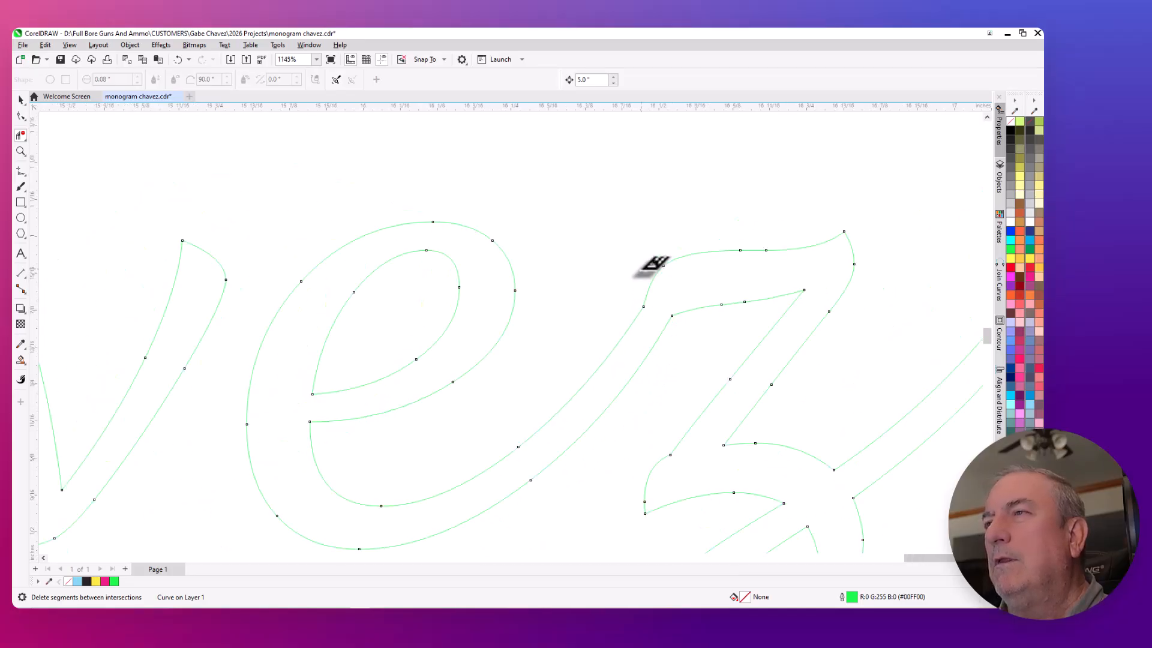
- Smart Fill the script surname's capital C with magenta (#FF00FF) and move the filled shape 5 inches left
scroll(658, 256, "down", 1)
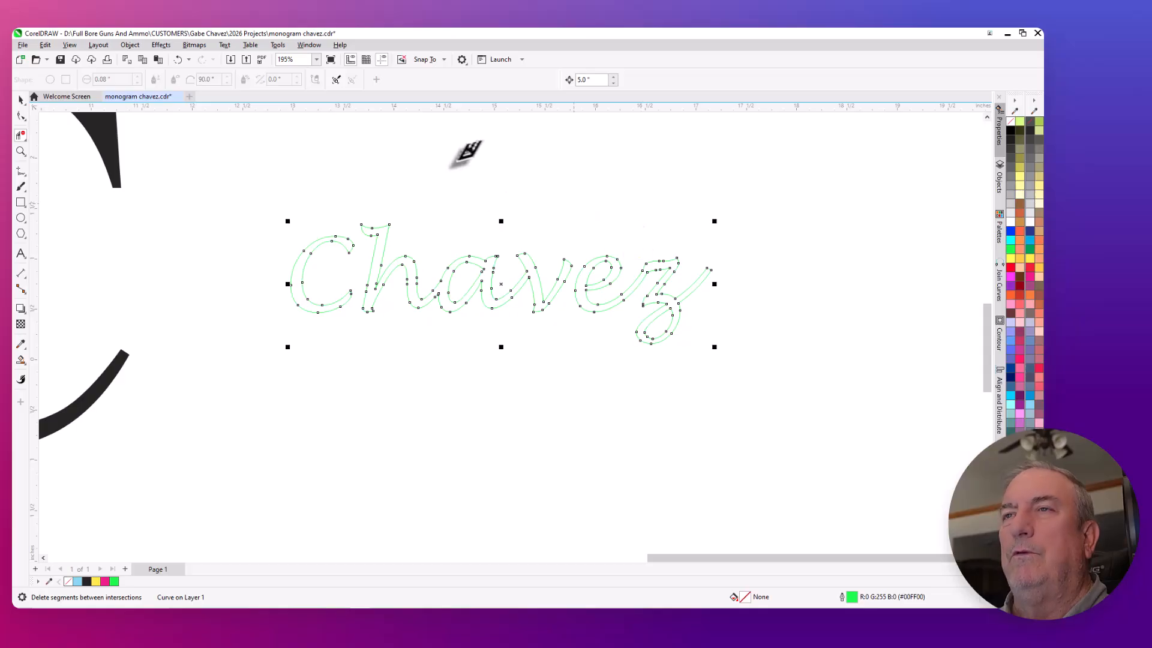
scroll(367, 180, "down", 1)
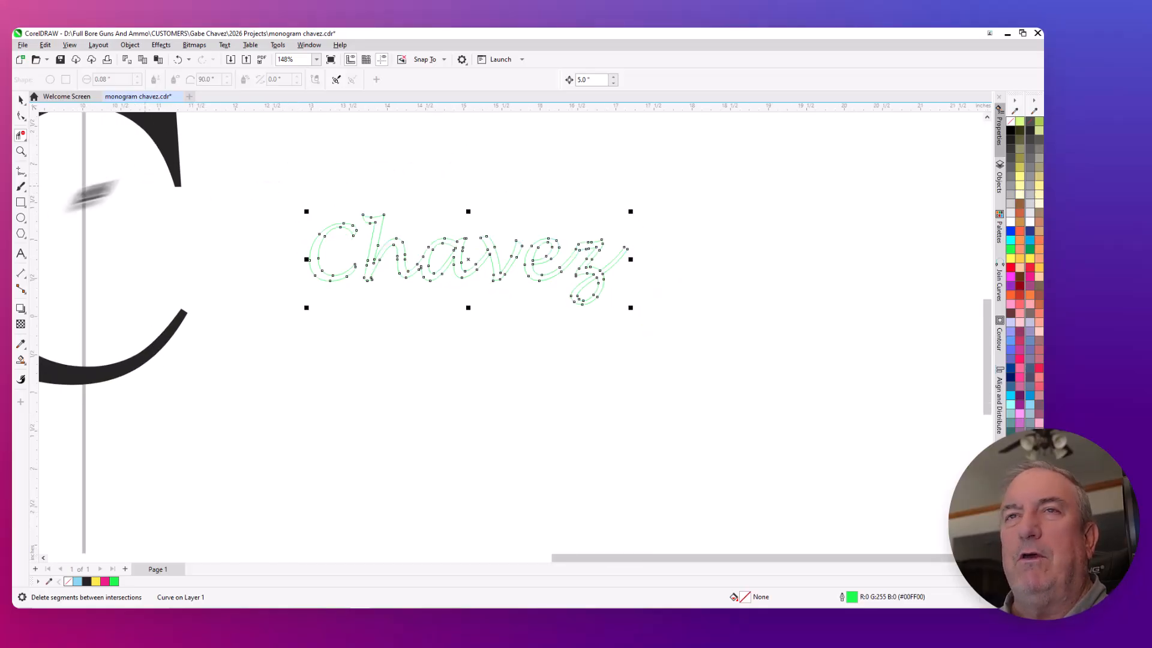
left_click(20, 360)
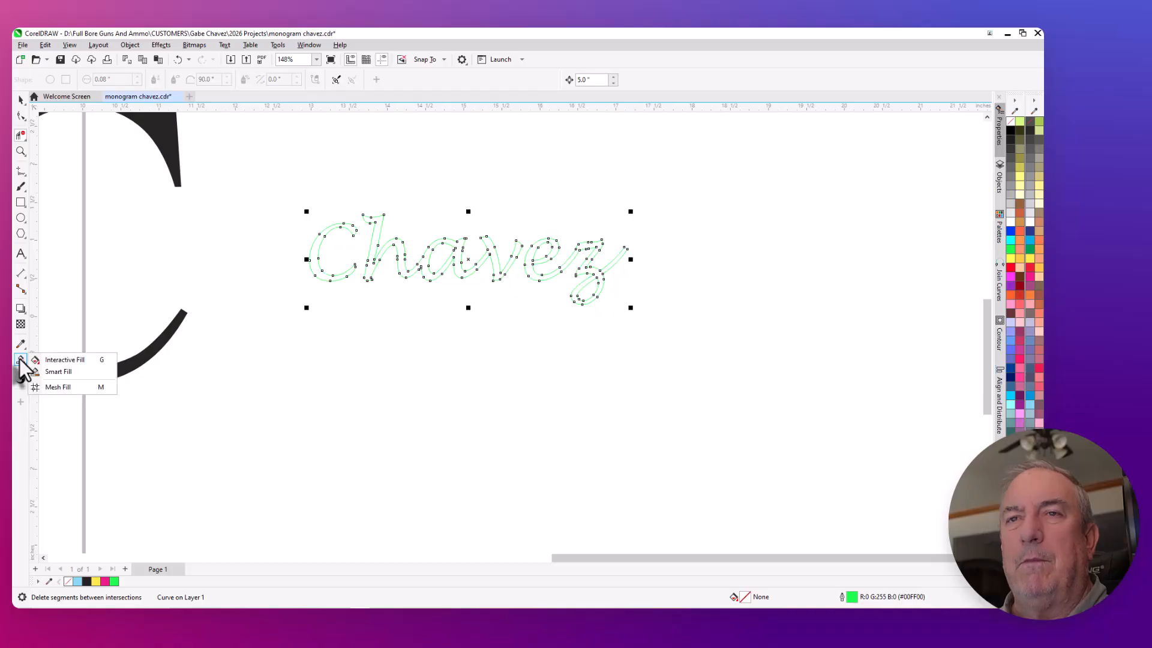
left_click(54, 371)
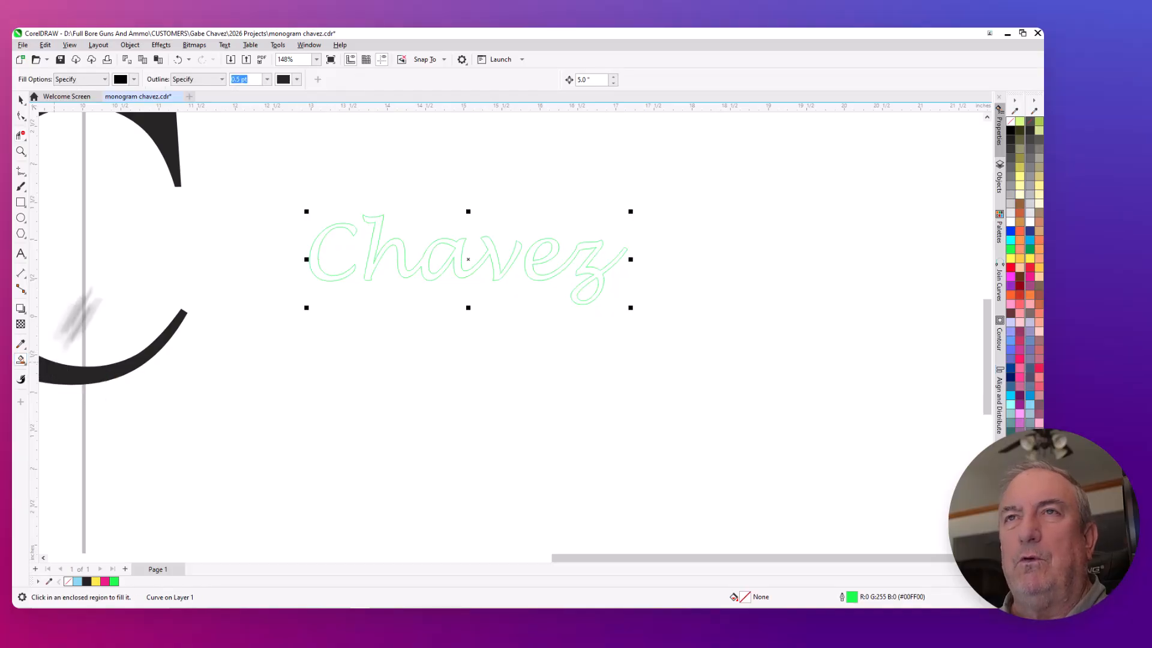
left_click(133, 80)
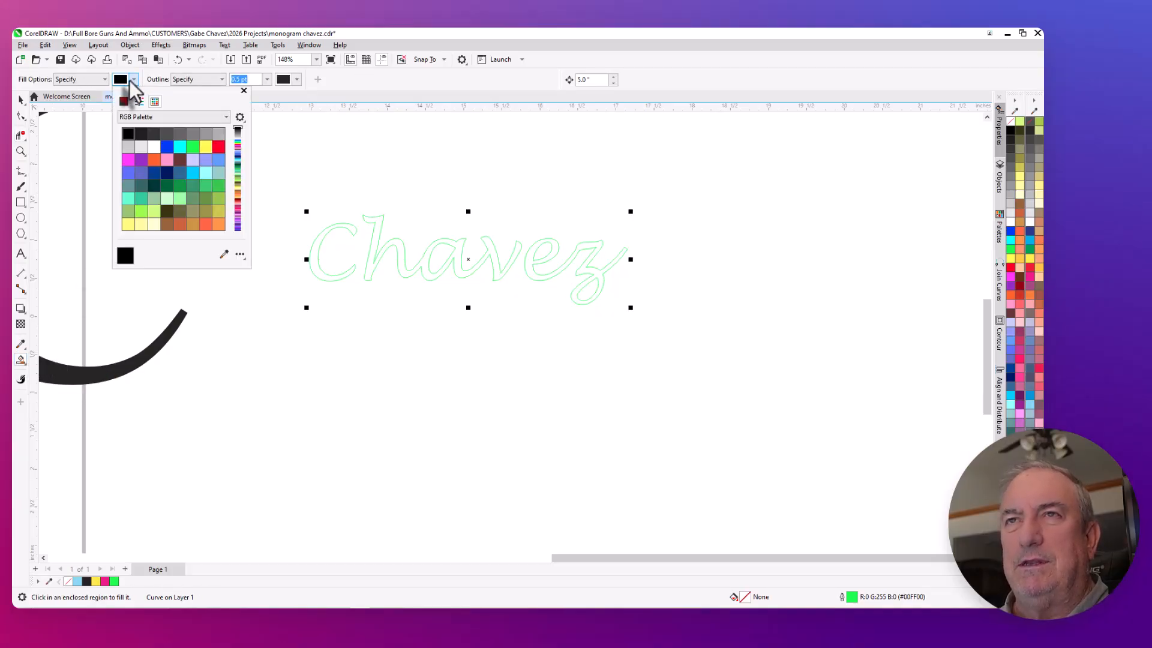
left_click(128, 159)
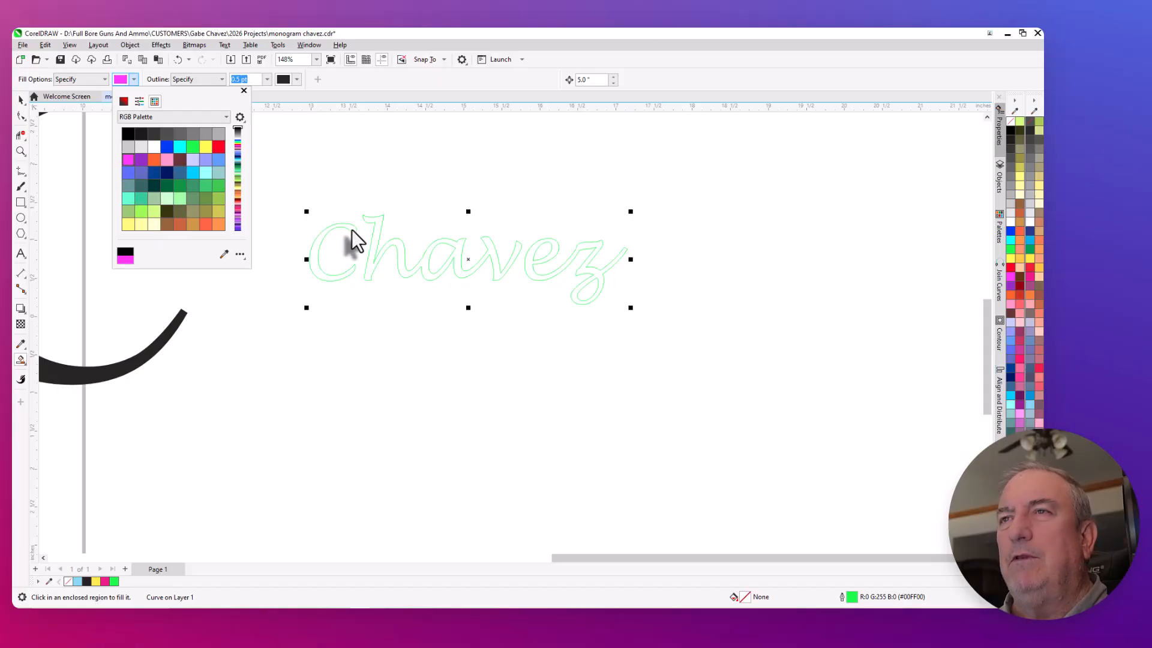
scroll(351, 229, "down", 3)
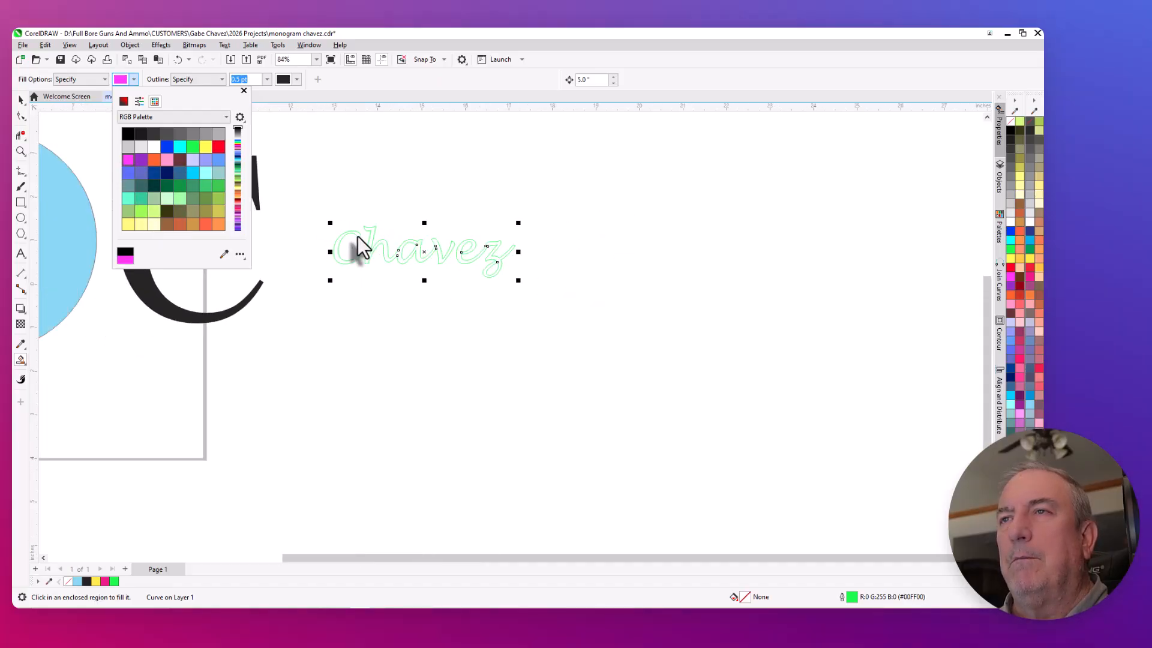
key("Escape")
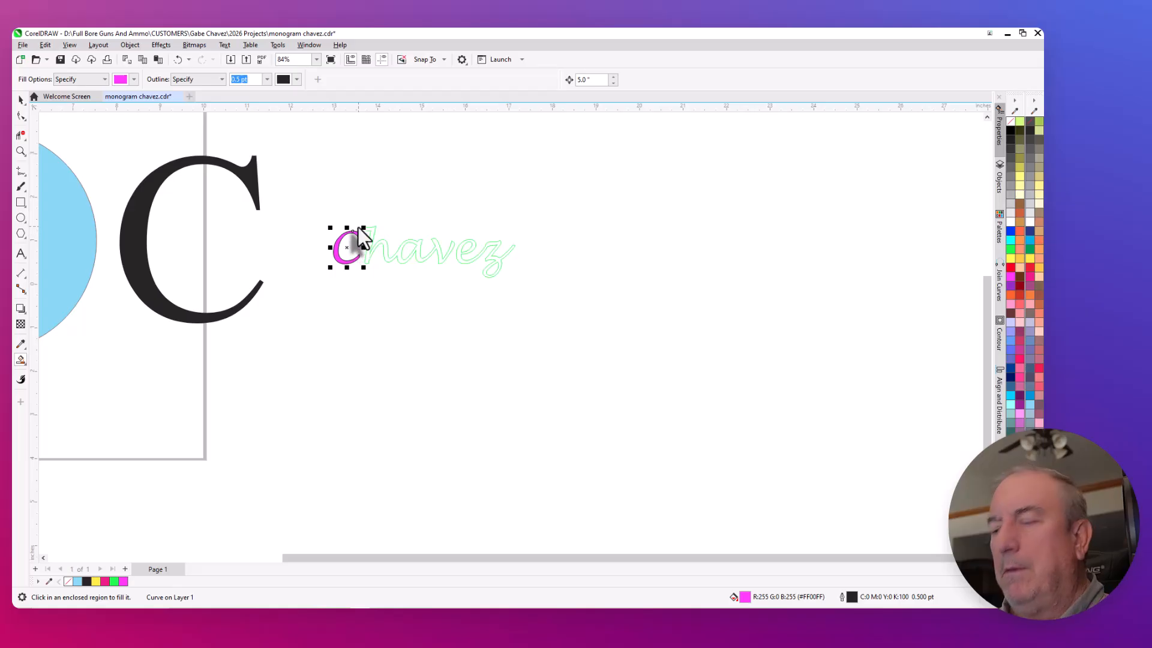
key("Left")
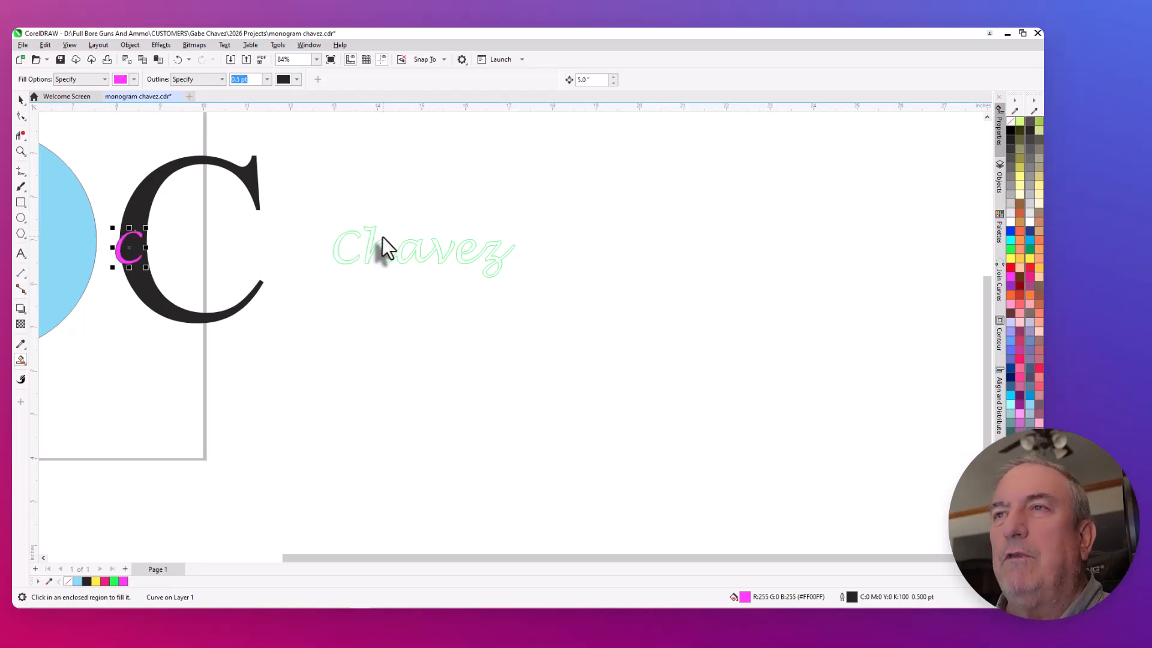
- Smart Fill the surname's two remaining connected letter groups with magenta, moving each filled shape 5 inches left
left_click(370, 236)
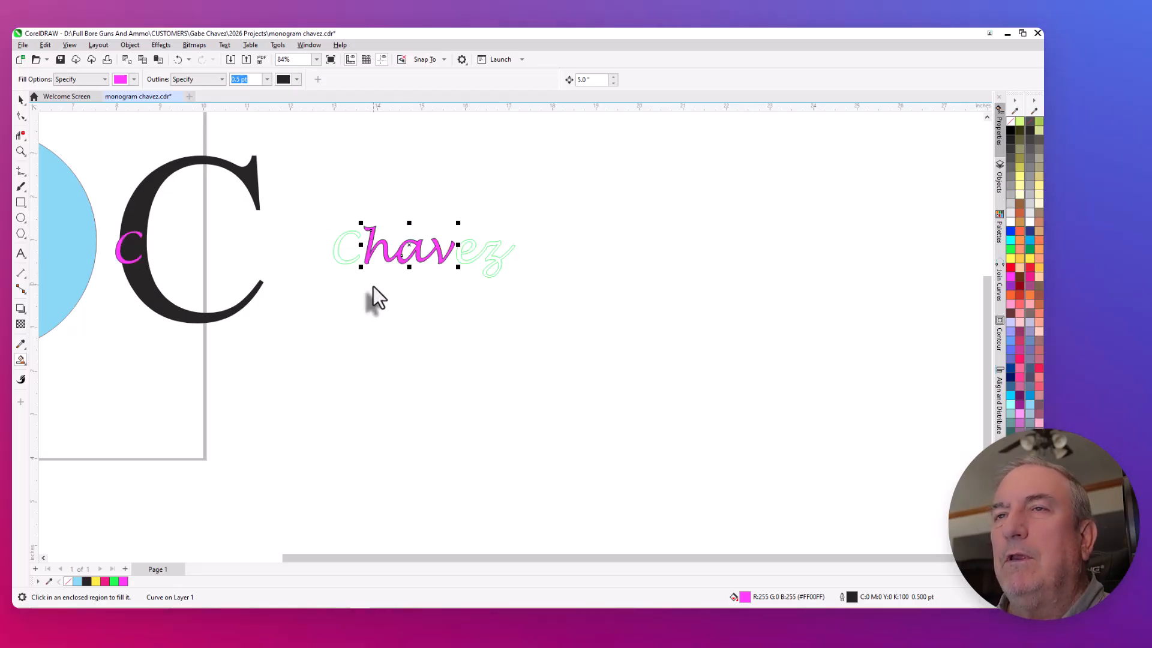
key("Left")
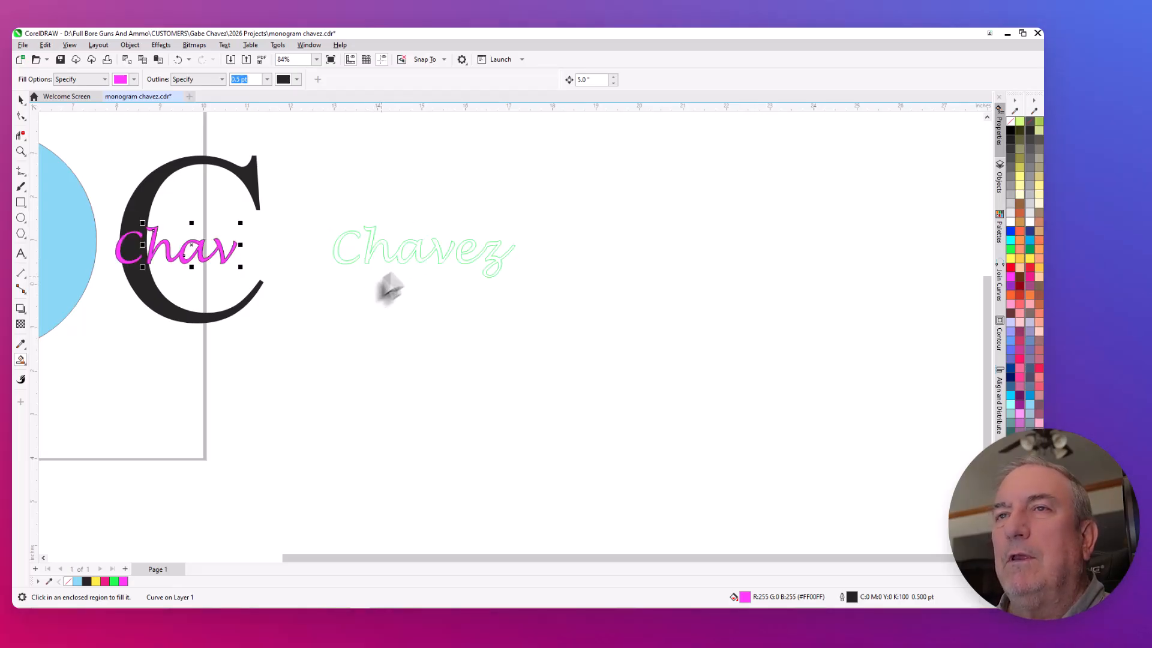
left_click(459, 255)
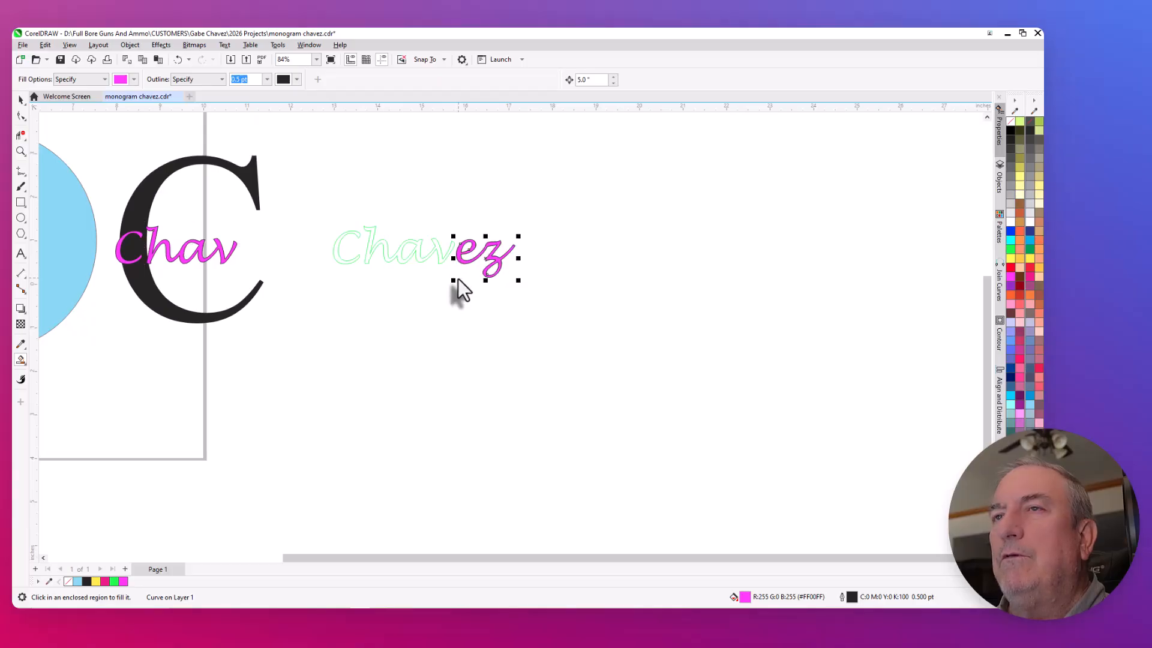
key("Left")
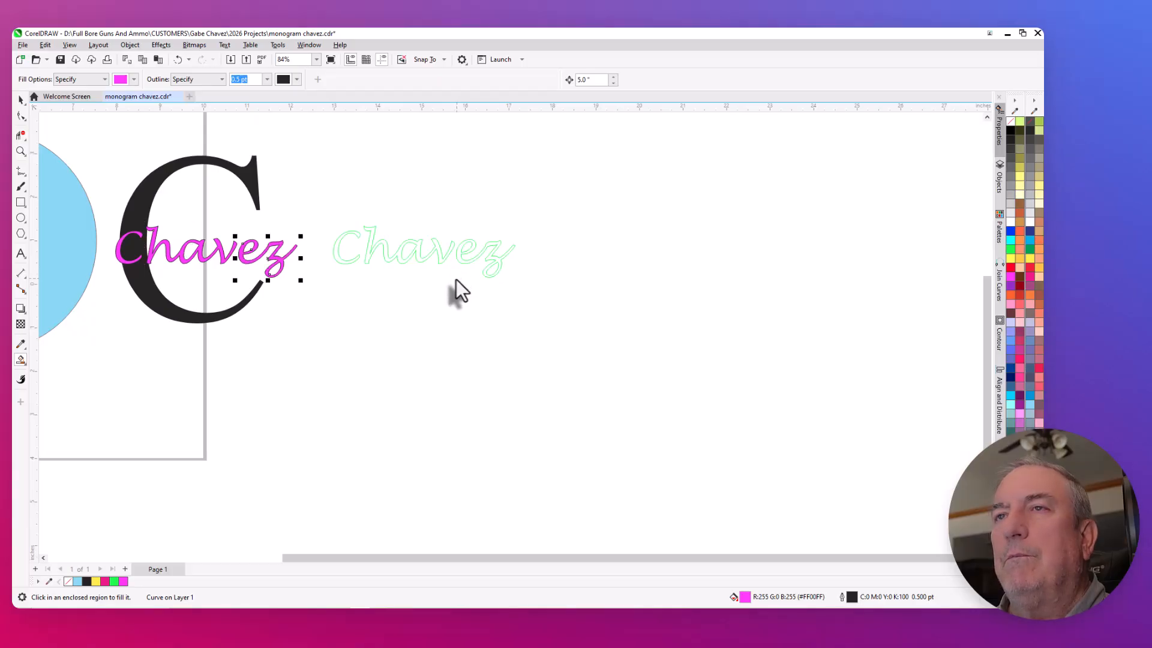
- Move the green outline surname 10 inches right, away from the magenta lettering
left_click(21, 100)
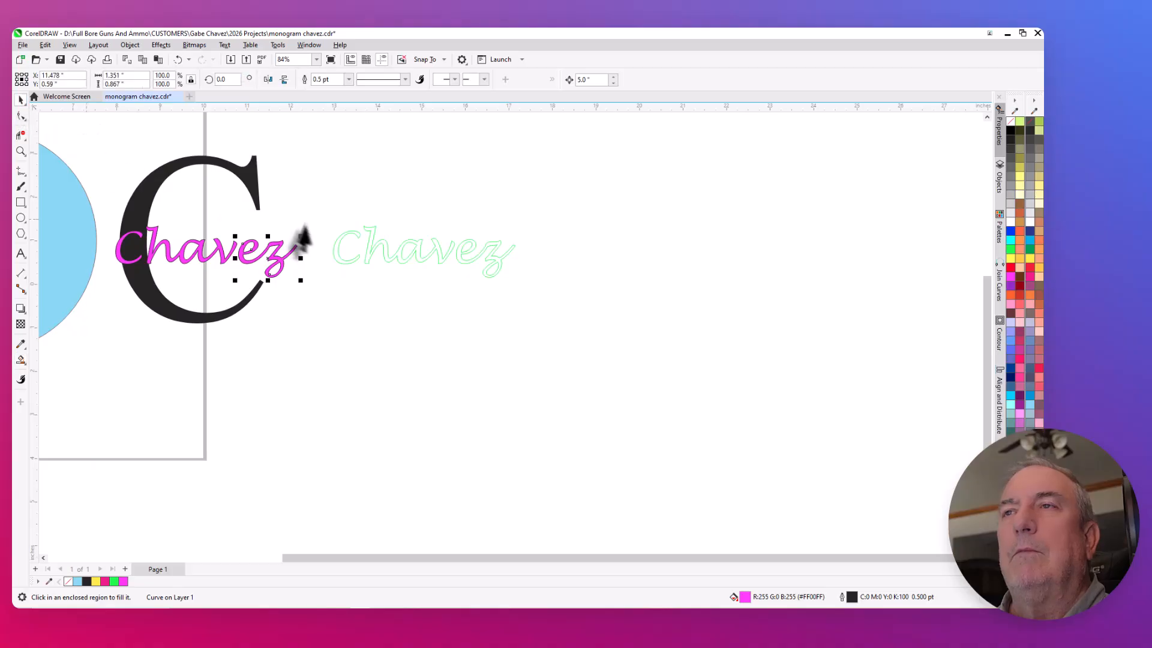
left_click_drag(330, 212, 540, 275)
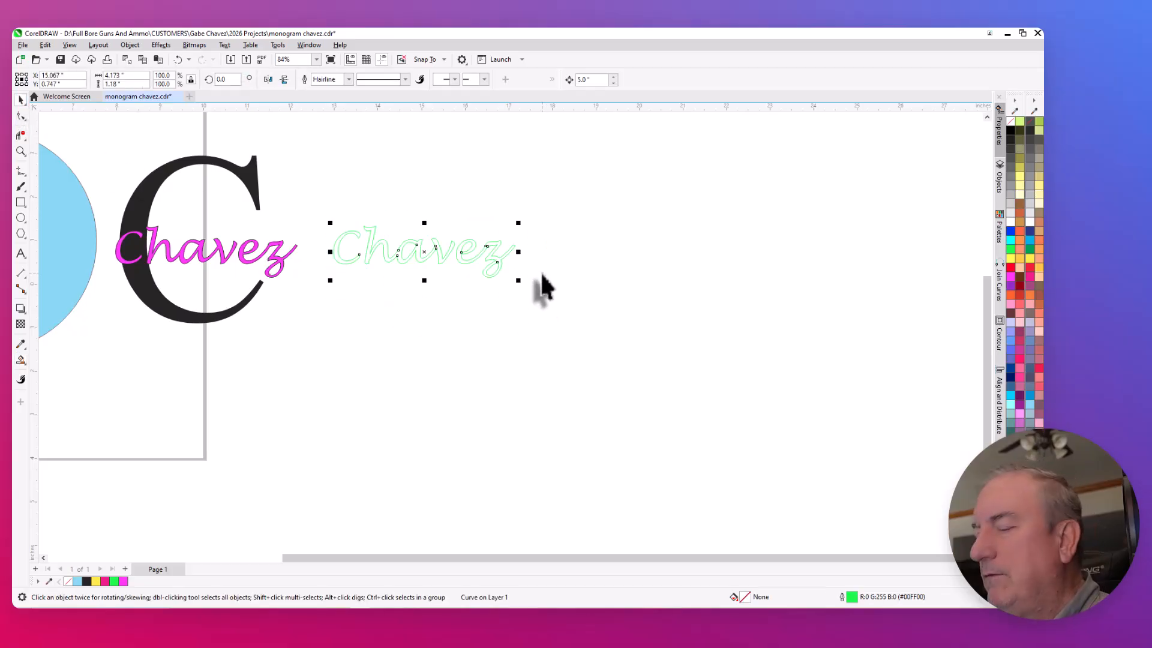
key("Right")
key("Right")
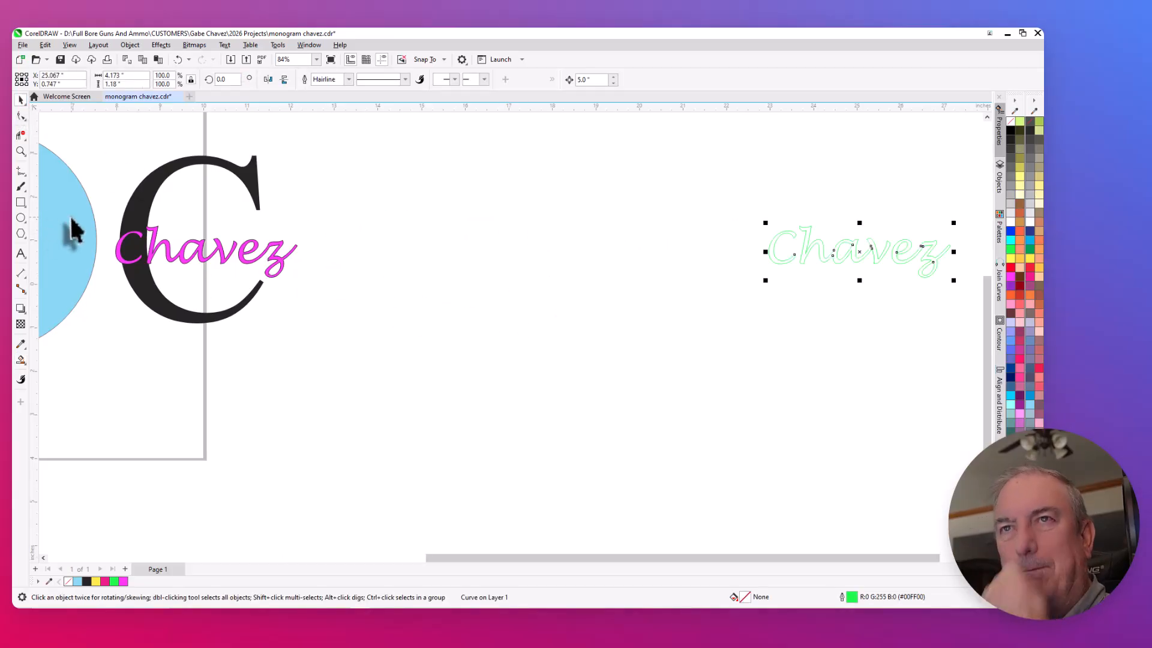
- Shift the magenta script C 5 inches right and back to check that it is a separate piece
scroll(103, 236, "up", 3)
scroll(144, 258, "up", 6)
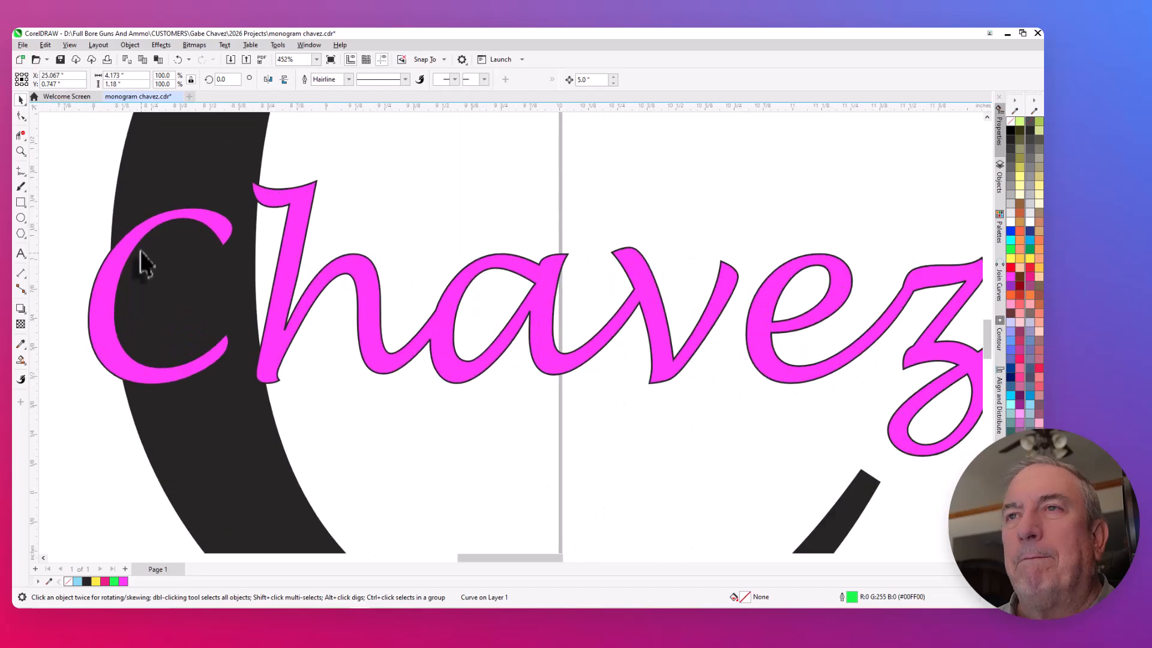
scroll(144, 258, "up", 3)
scroll(387, 258, "down", 12)
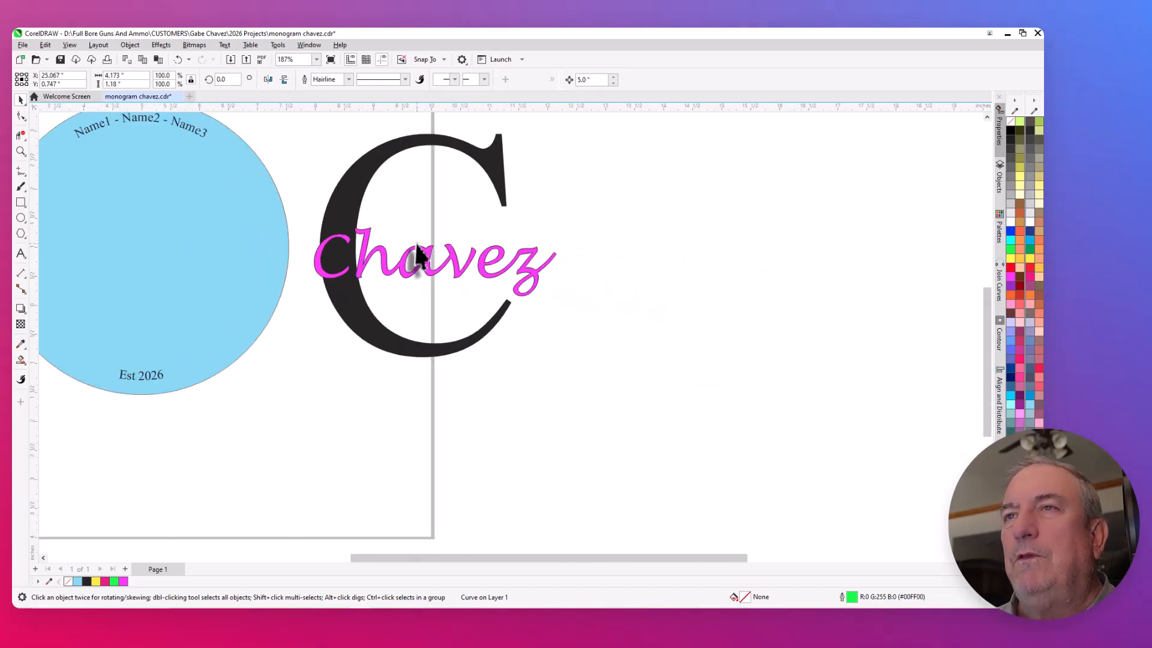
left_click(345, 264)
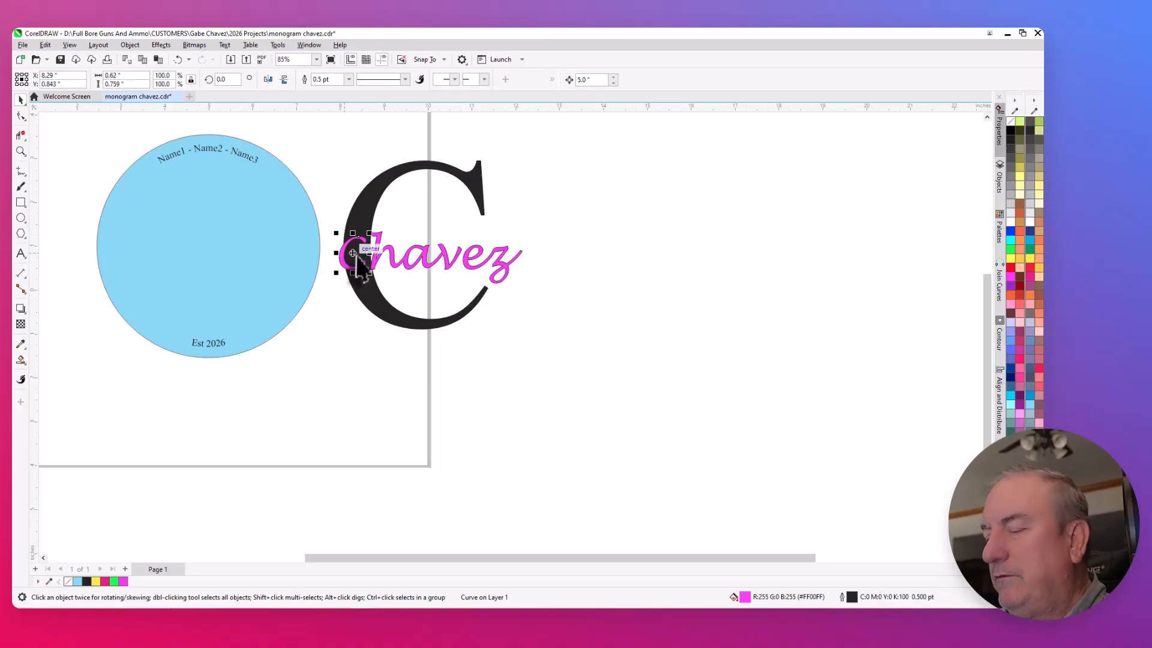
key("Right")
key("Left")
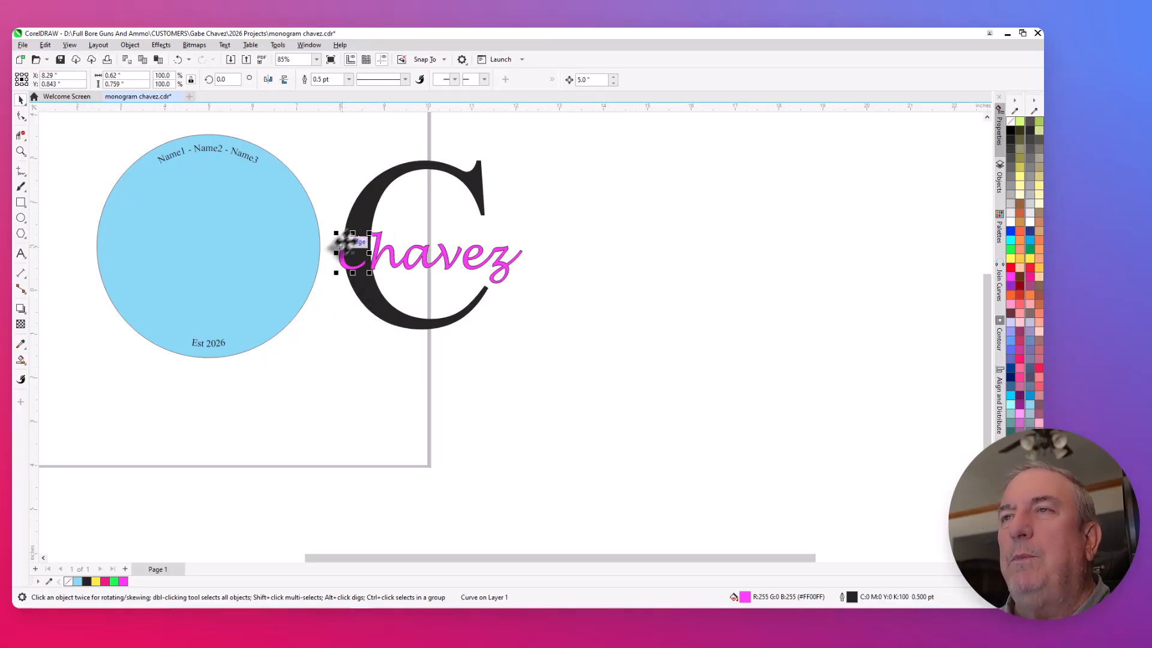
- Duplicate the large initial together with the magenta script surname and move the copy 10 inches right
scroll(367, 252, "up", 3)
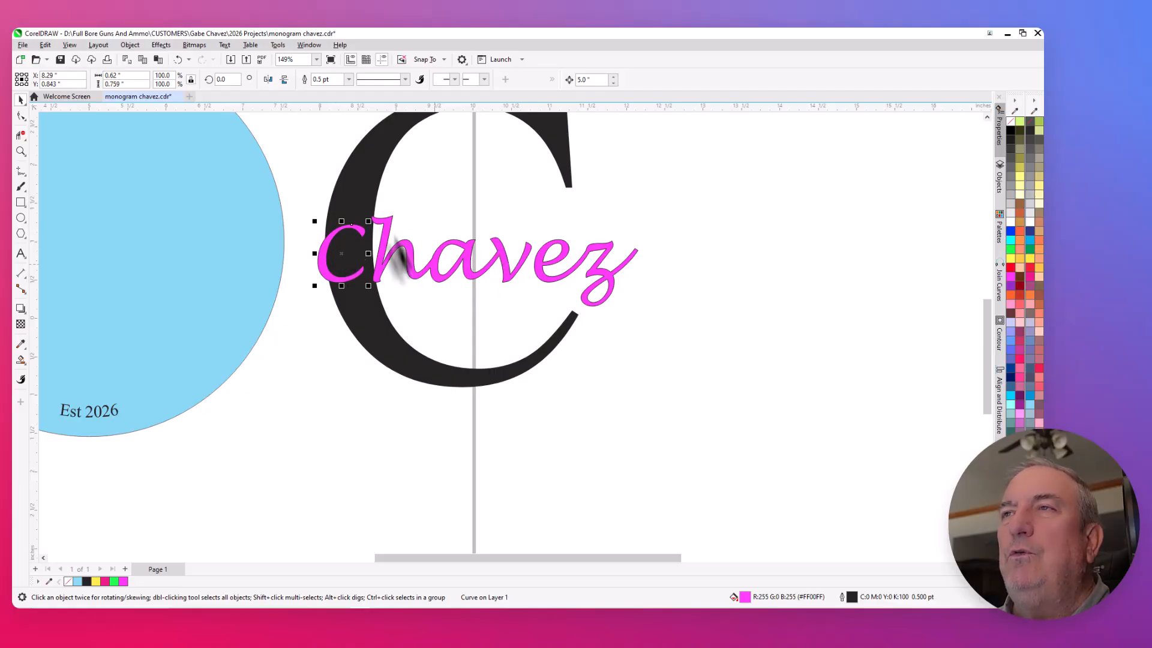
scroll(418, 237, "down", 3)
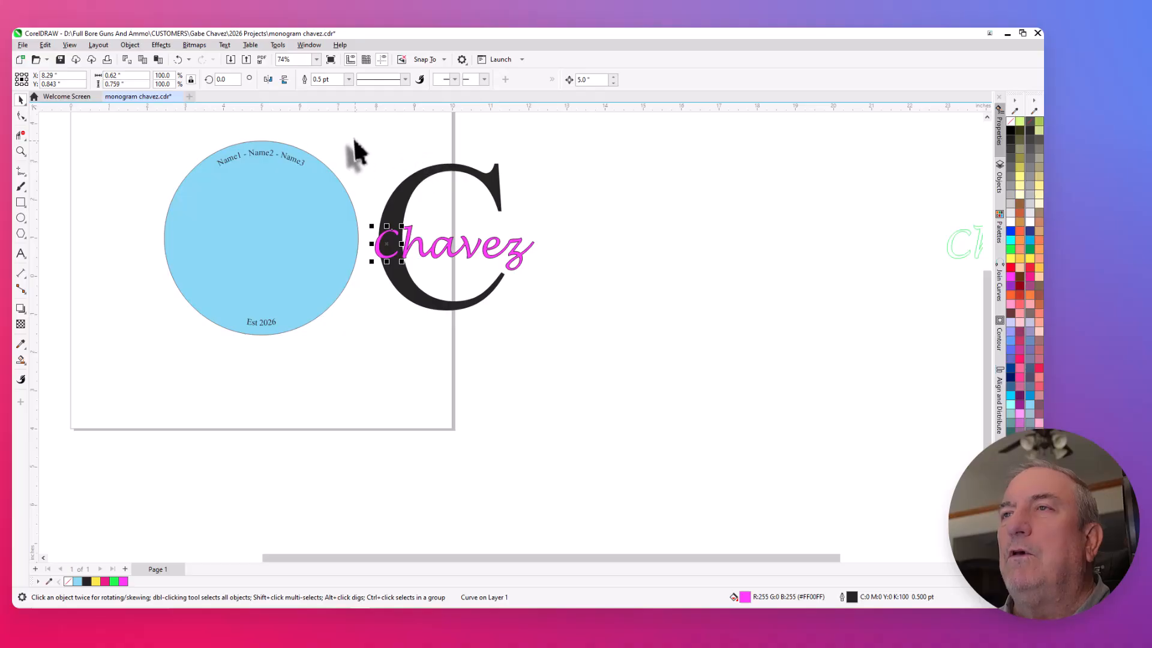
left_click_drag(353, 138, 555, 365)
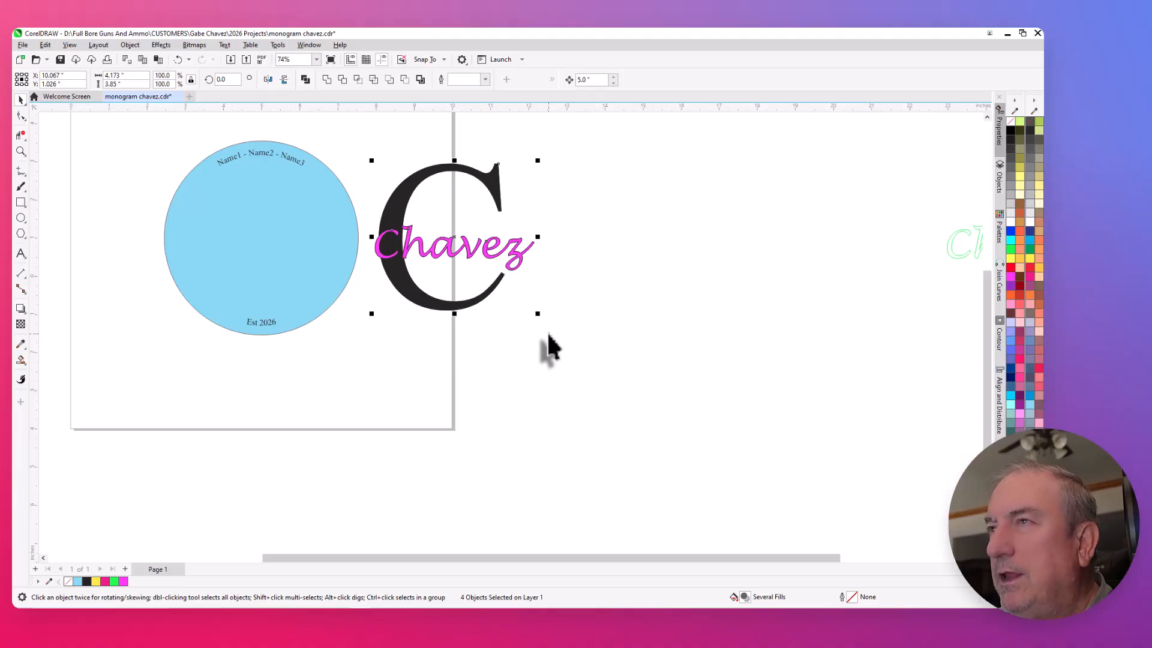
key("KP_Add")
key("Right")
key("Right")
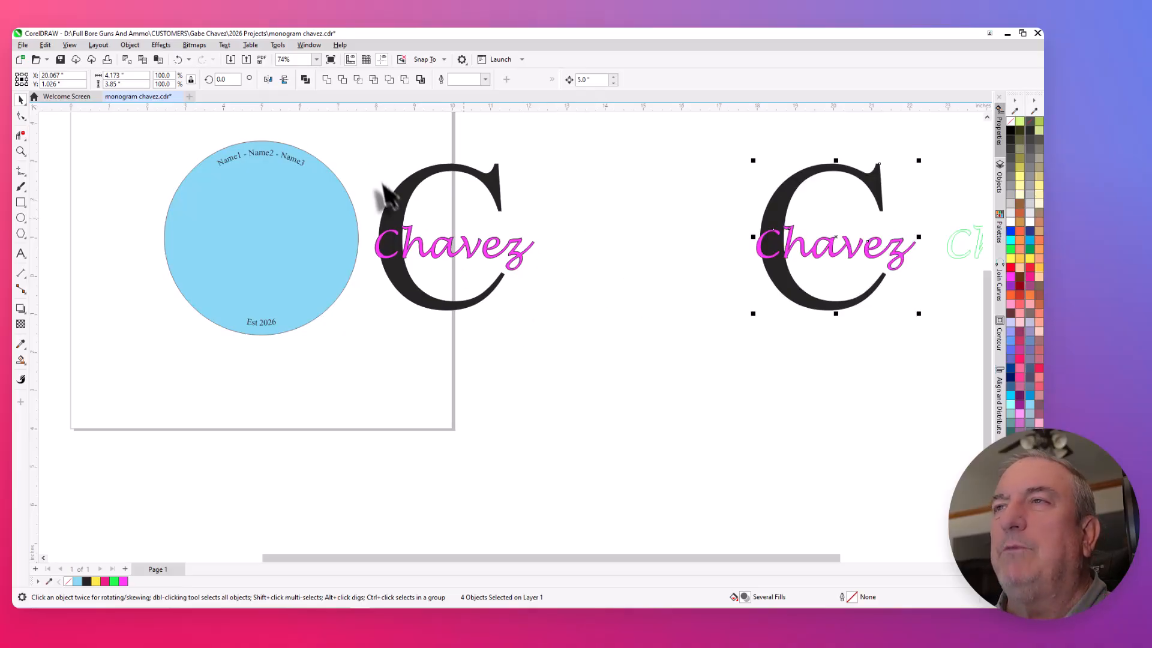
- Cut the script surname out of the original large initial beside the blue circle with Back Minus Front
left_click_drag(346, 132, 562, 353)
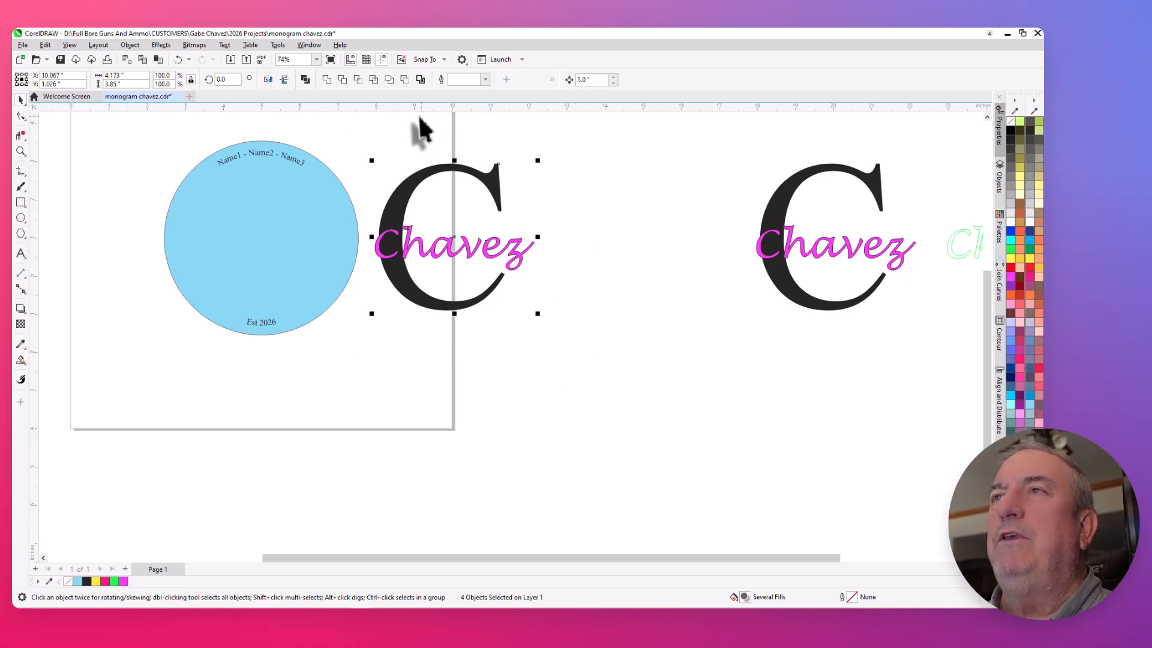
scroll(416, 131, "up", 2)
scroll(401, 157, "up", 1)
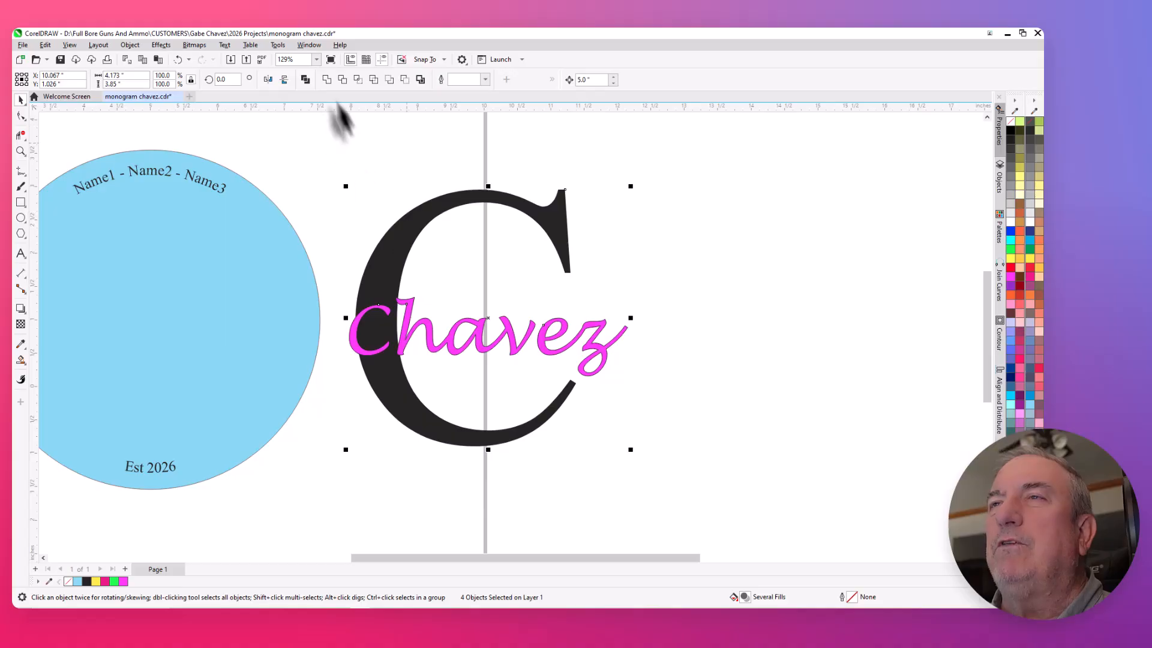
left_click(405, 80)
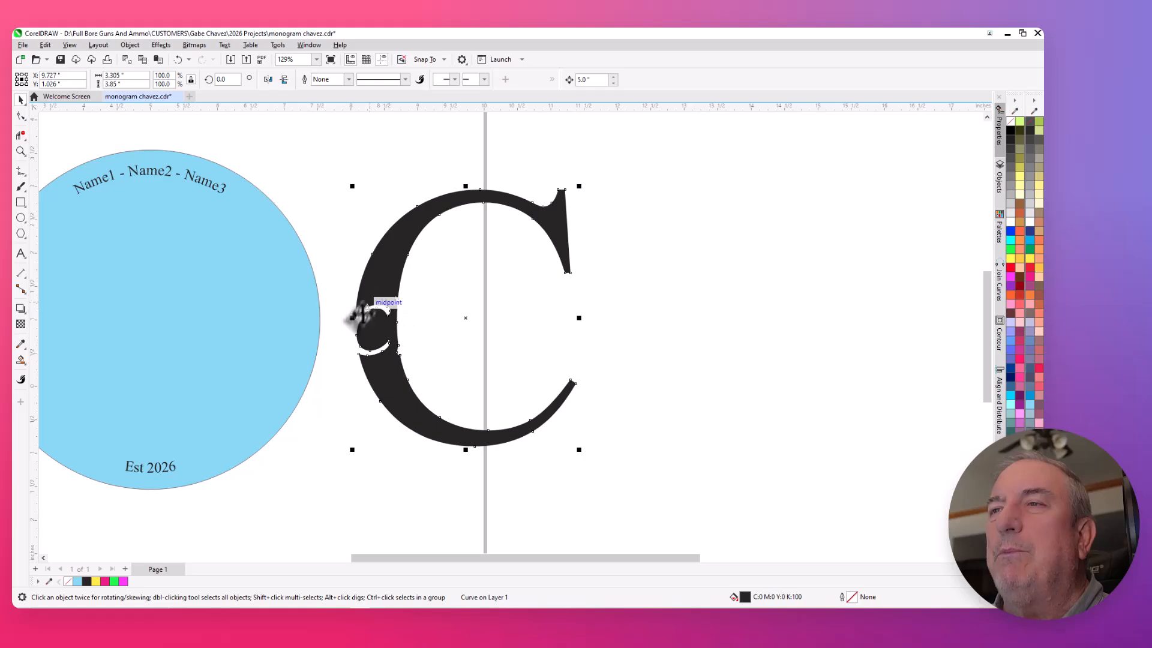
scroll(387, 318, "up", 5)
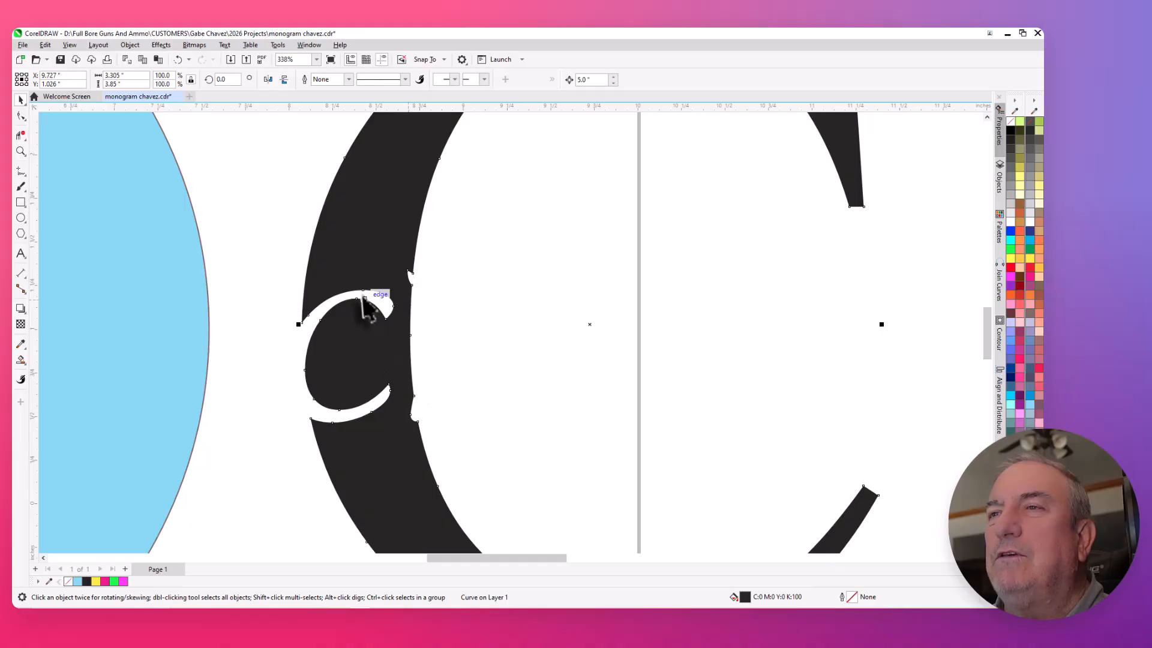
scroll(373, 308, "down", 5)
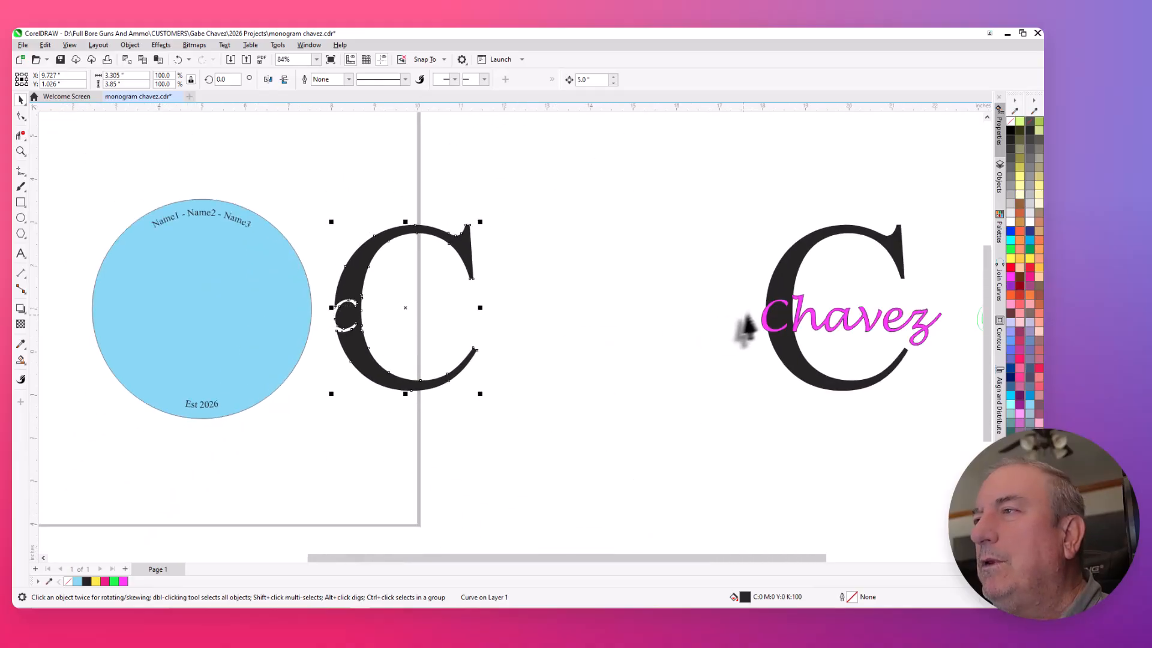
- Duplicate the magenta script C from the spare copy and move it 10 inches left into the cut-out initial
left_click(765, 329)
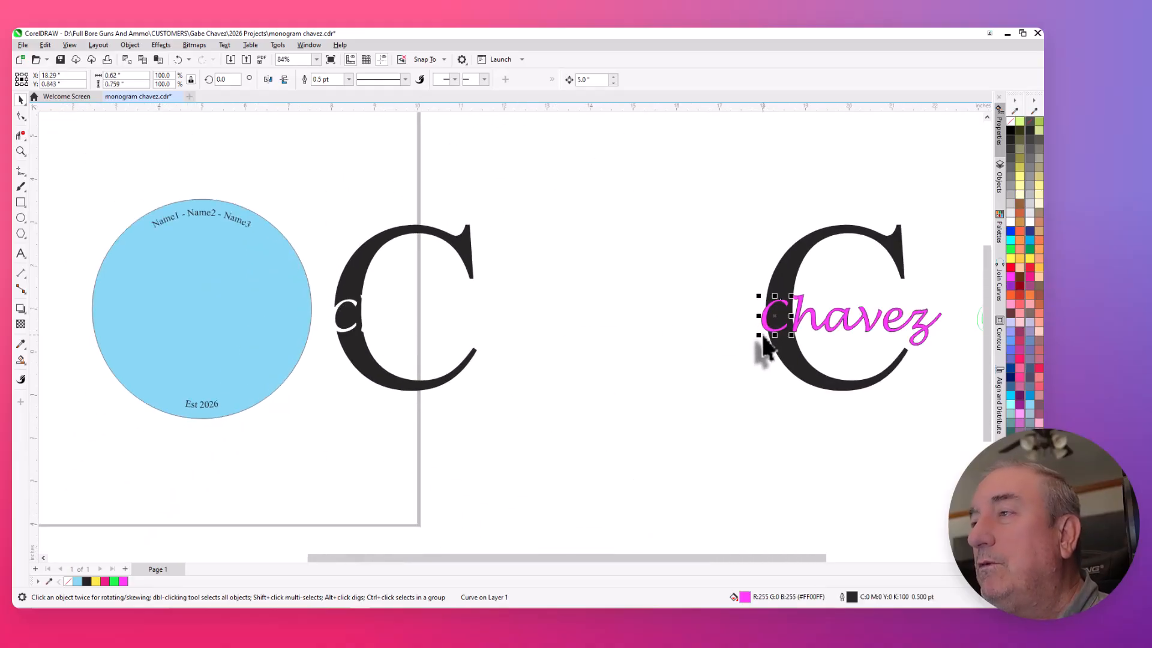
key("Left")
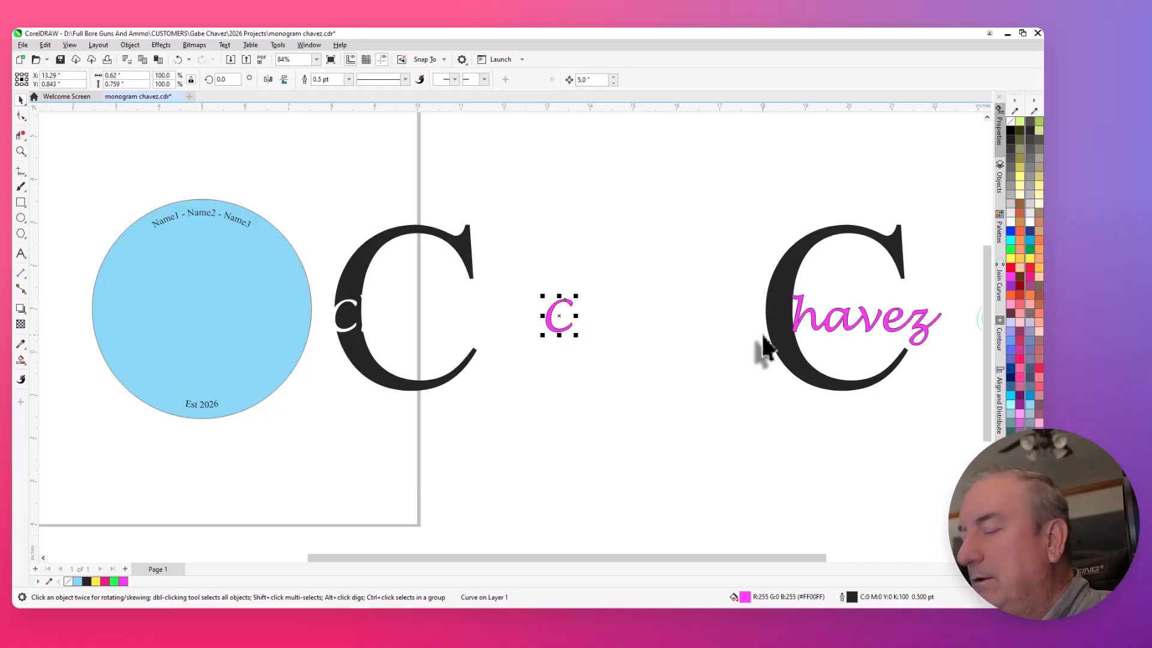
key("Right")
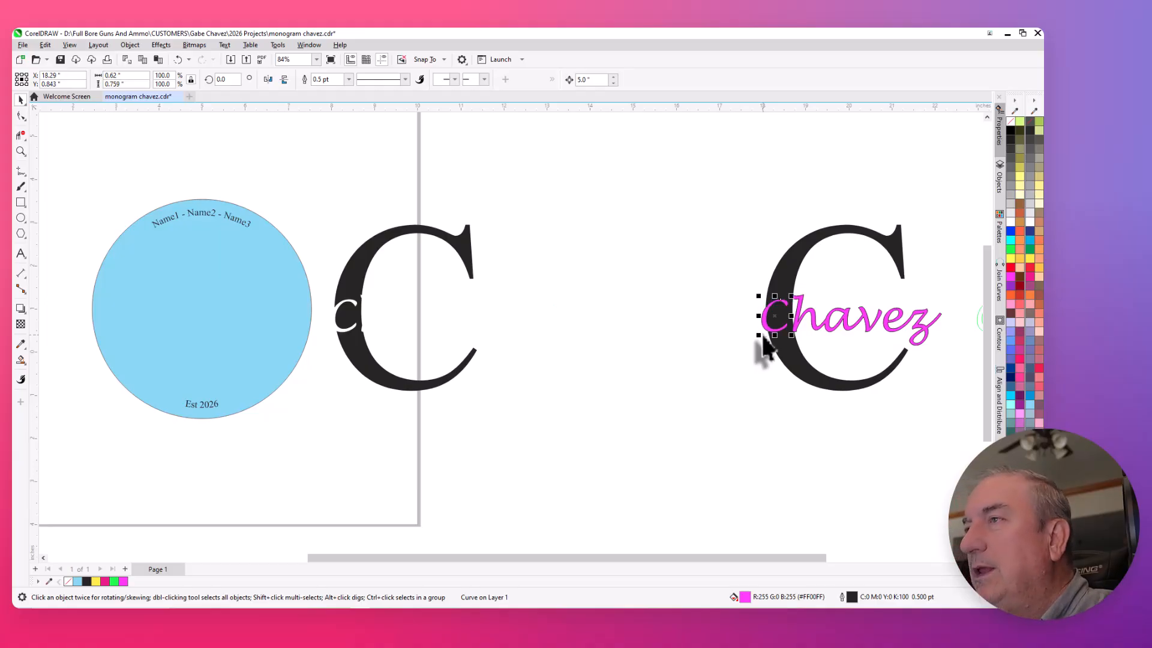
key("Left")
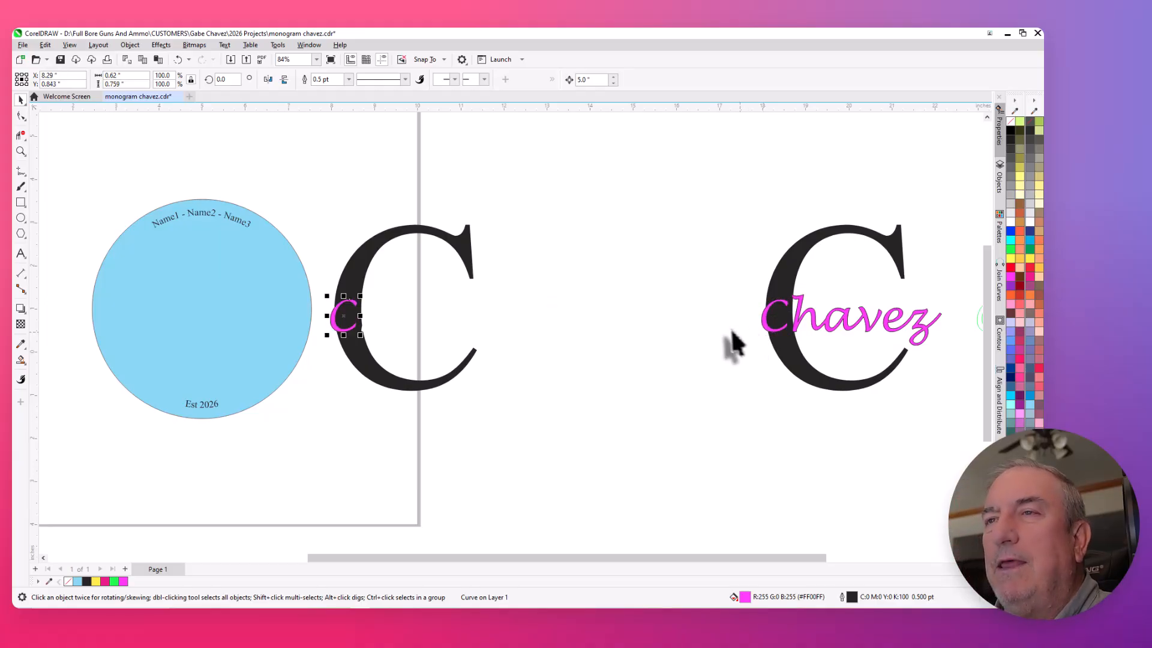
key("Right")
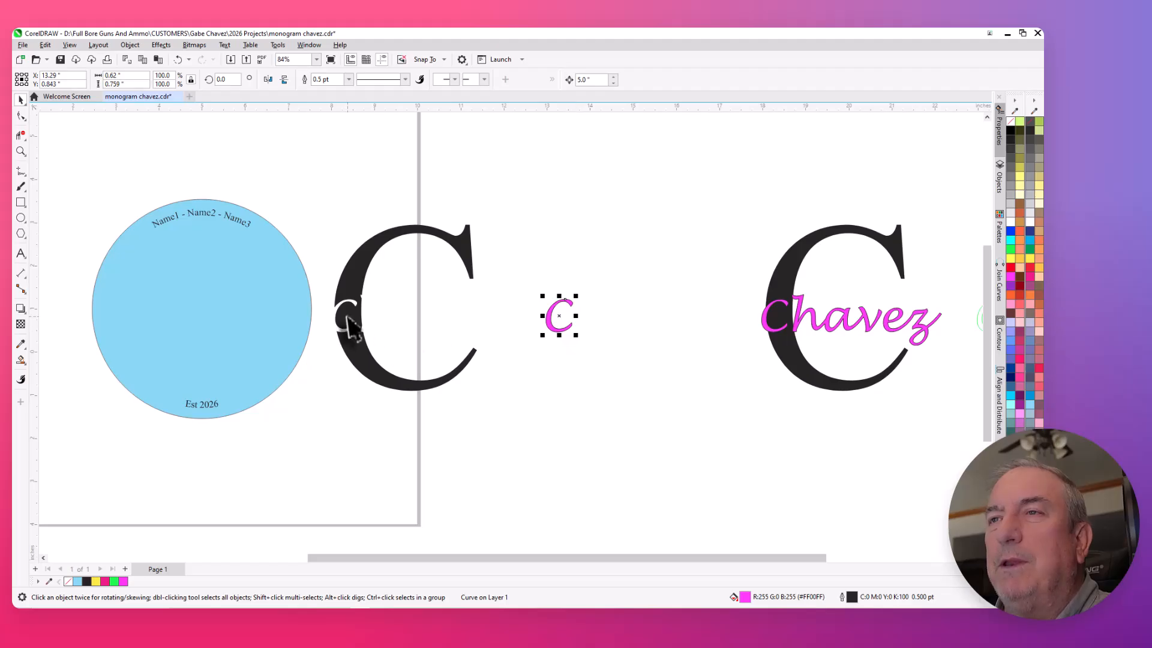
key("Left")
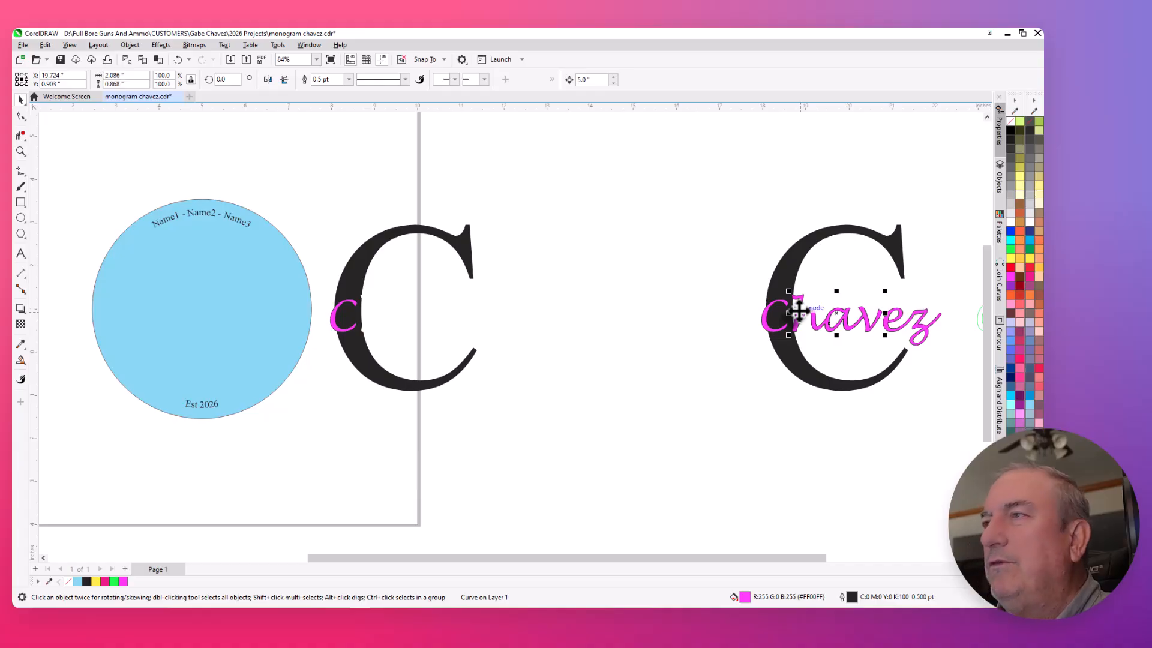
- Place a duplicate of the surname's middle letter group 10 inches left, over the cut-out initial, and check its fit
key("Left")
key("Left")
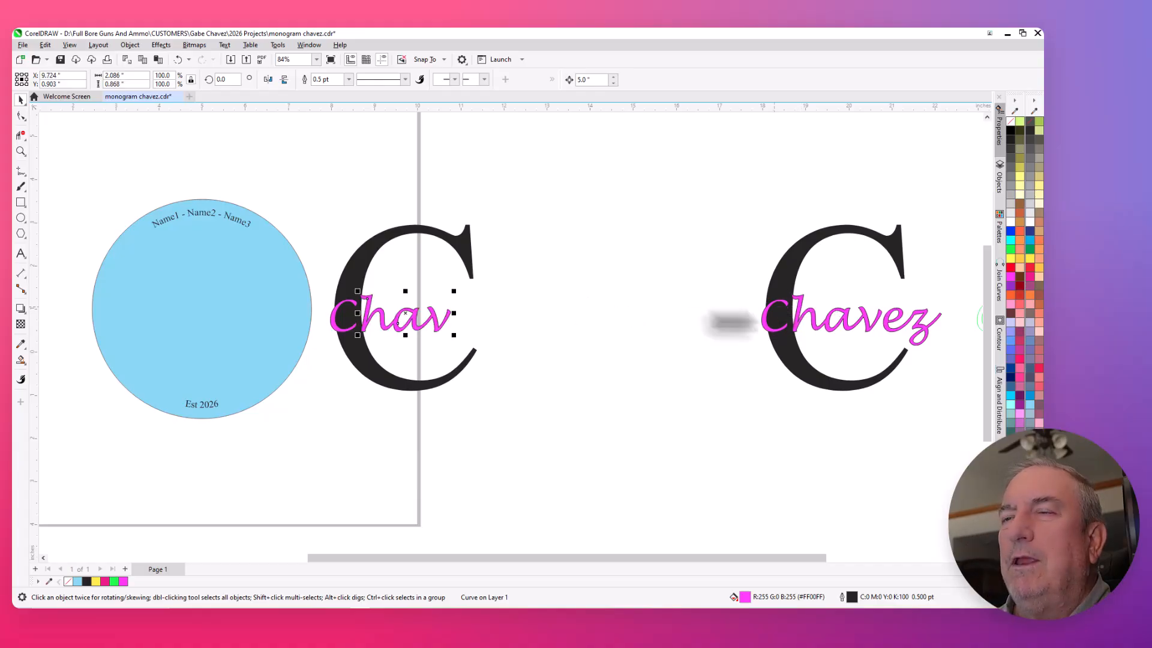
scroll(380, 294, "up", 3)
scroll(321, 295, "up", 3)
key("Right")
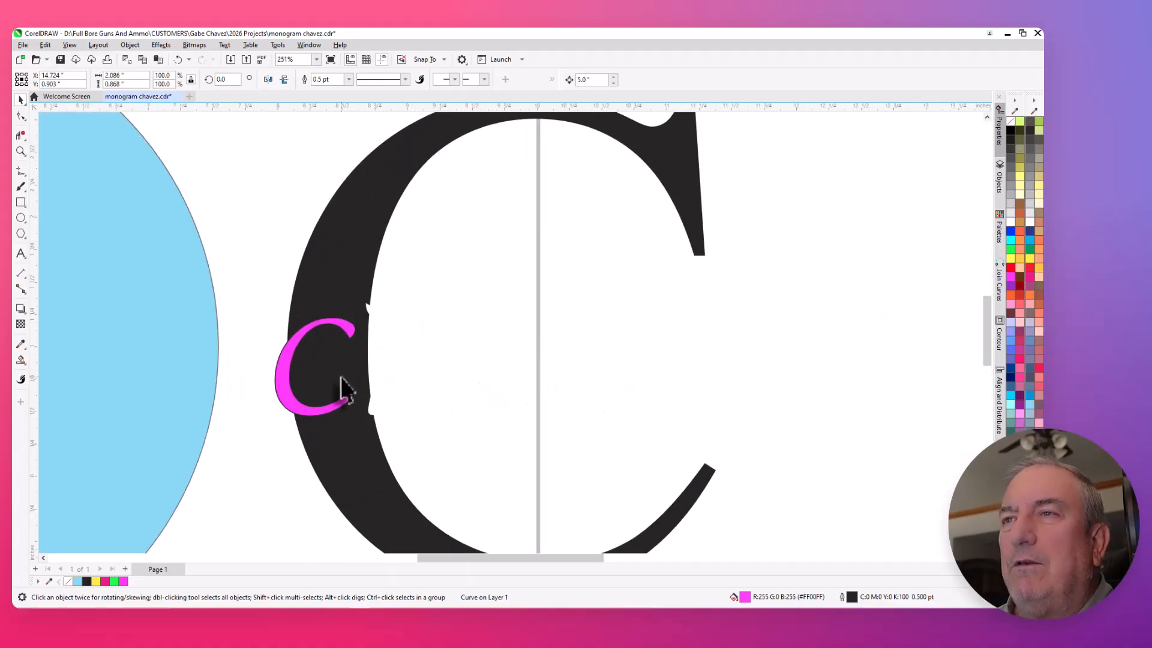
key("Left")
key("Right")
key("Left")
scroll(336, 372, "down", 5)
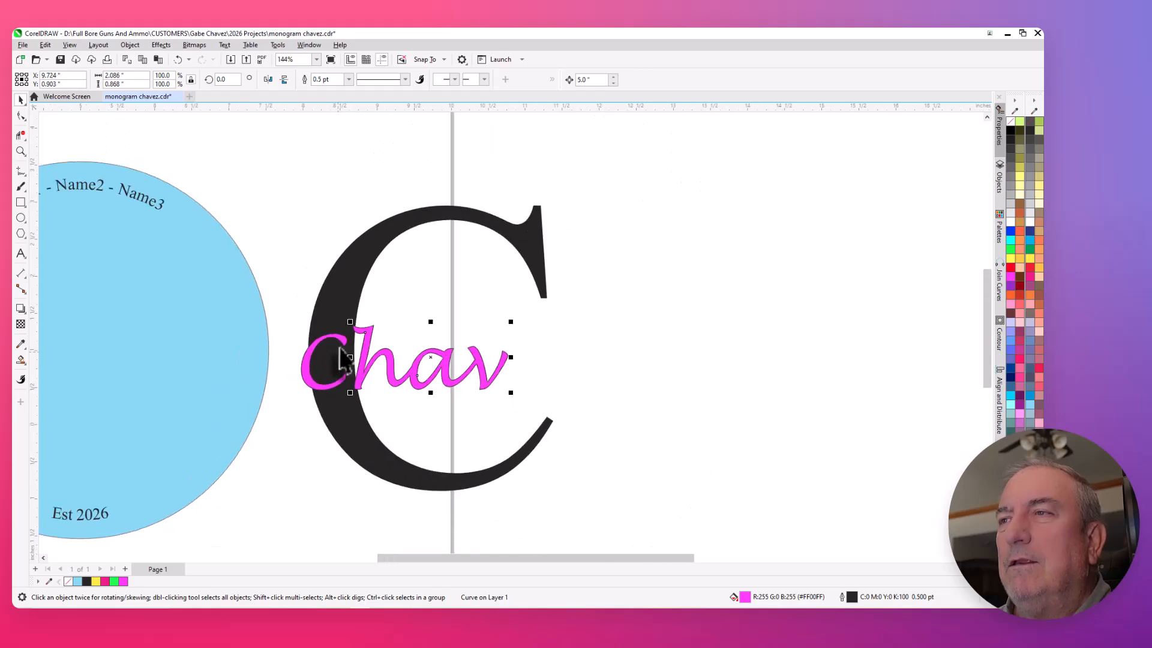
scroll(793, 380, "down", 1)
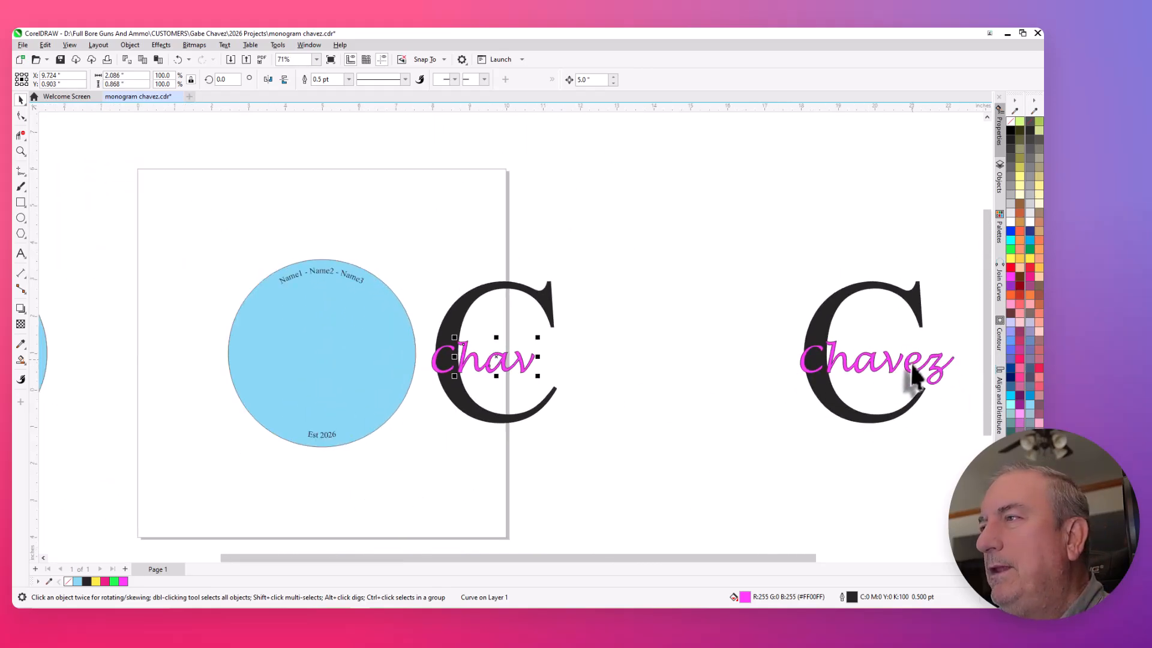
- Duplicate the surname's last letter group and move the duplicate 10 inches left to complete the lettering over the cut initial
left_click(910, 372)
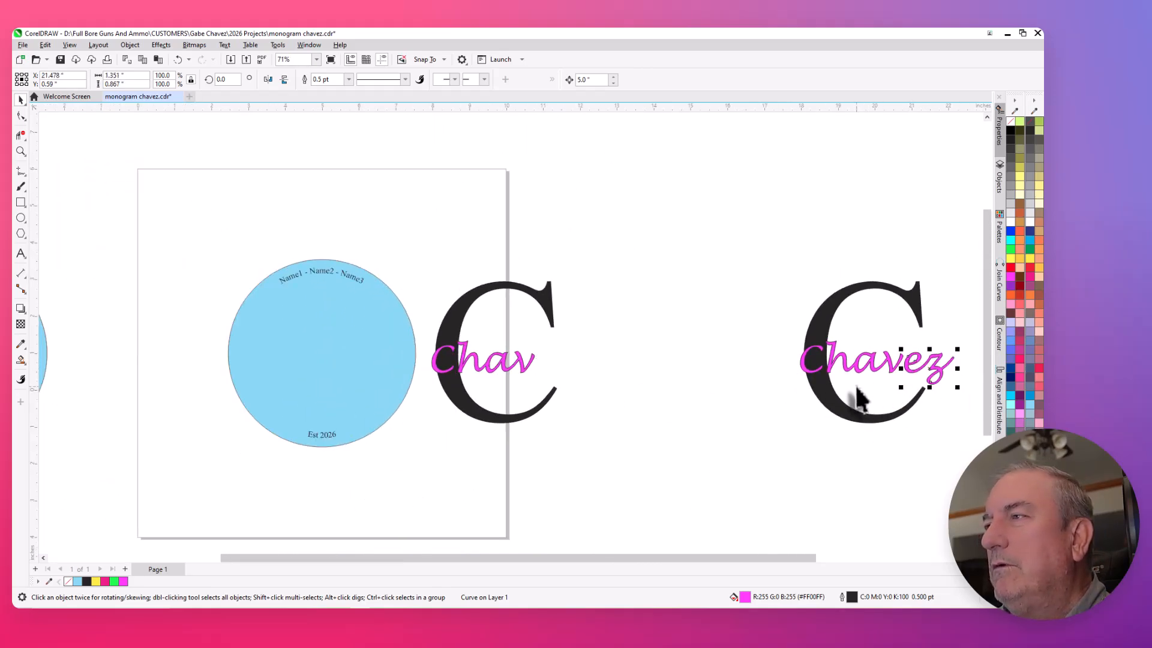
key("Left")
key("ctrl+z")
key("KP_Add")
key("Left")
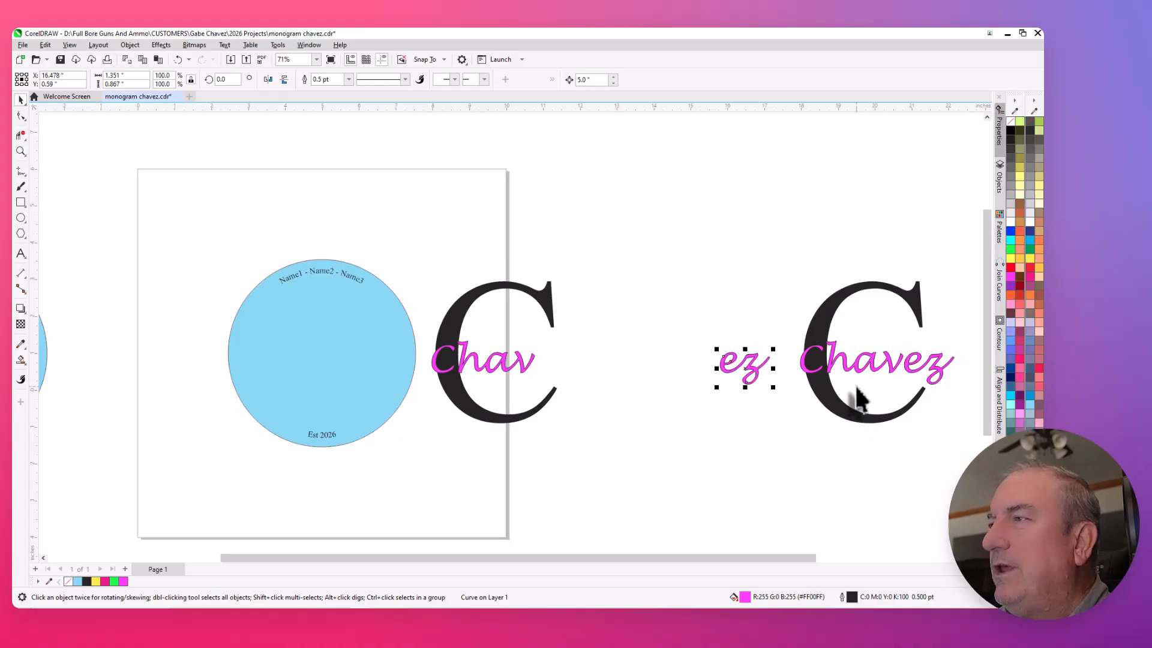
key("Left")
scroll(633, 399, "up", 2)
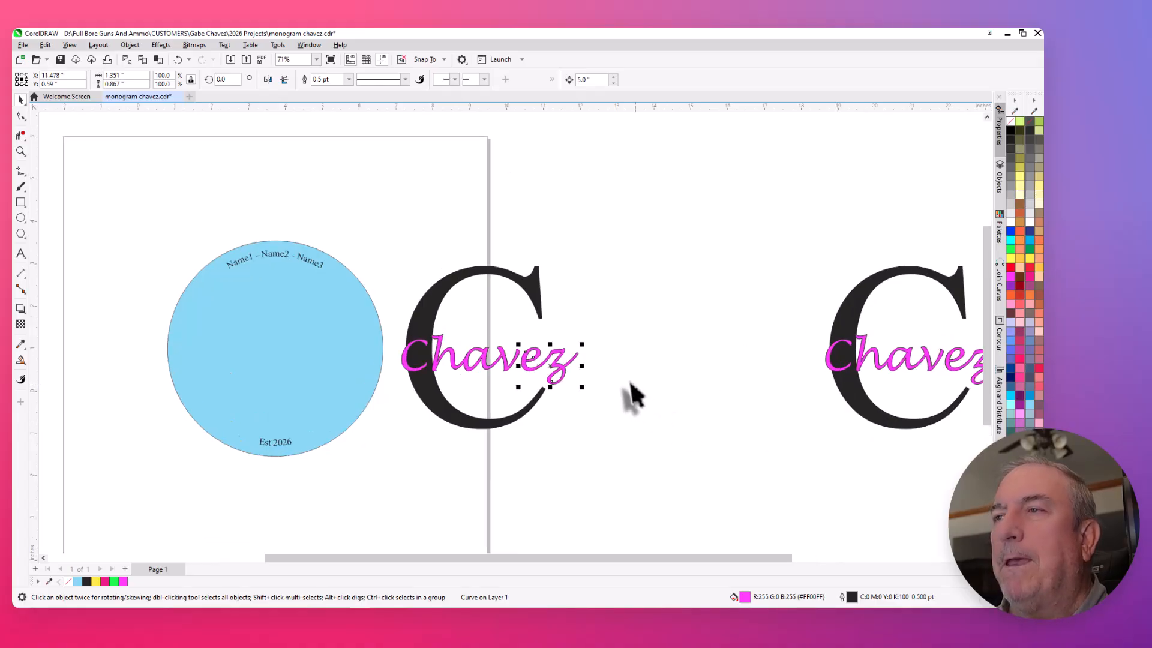
scroll(615, 384, "up", 1)
scroll(611, 384, "down", 1)
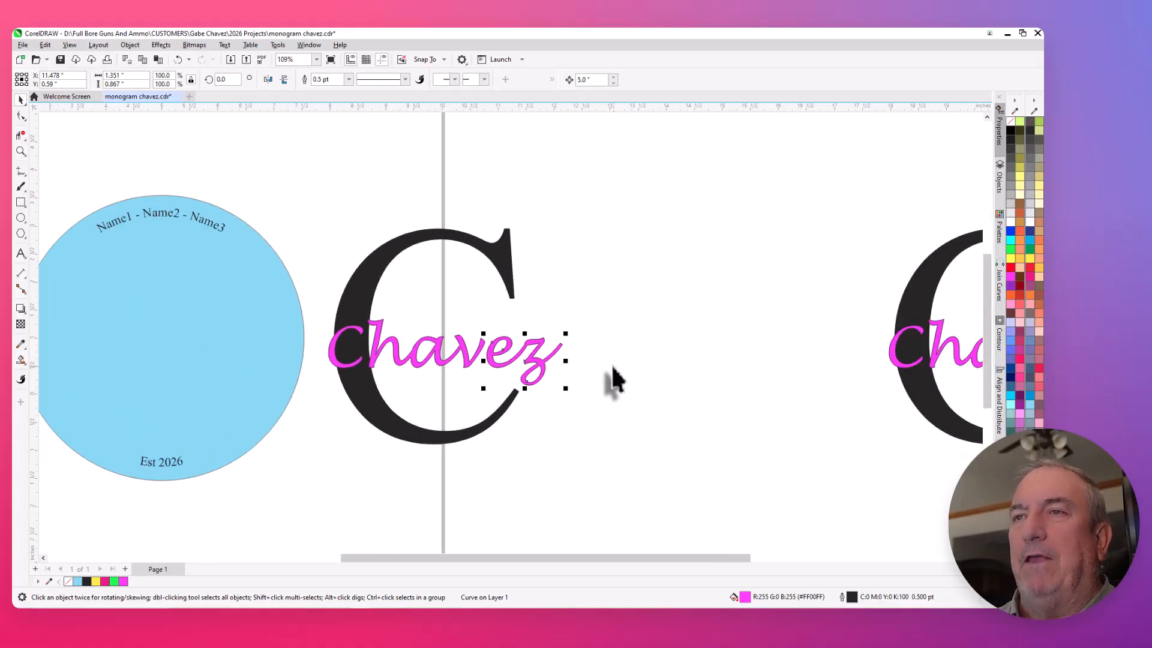
- Move the cut-out large initial 5 inches left onto the blue circle
left_click_drag(306, 207, 593, 465)
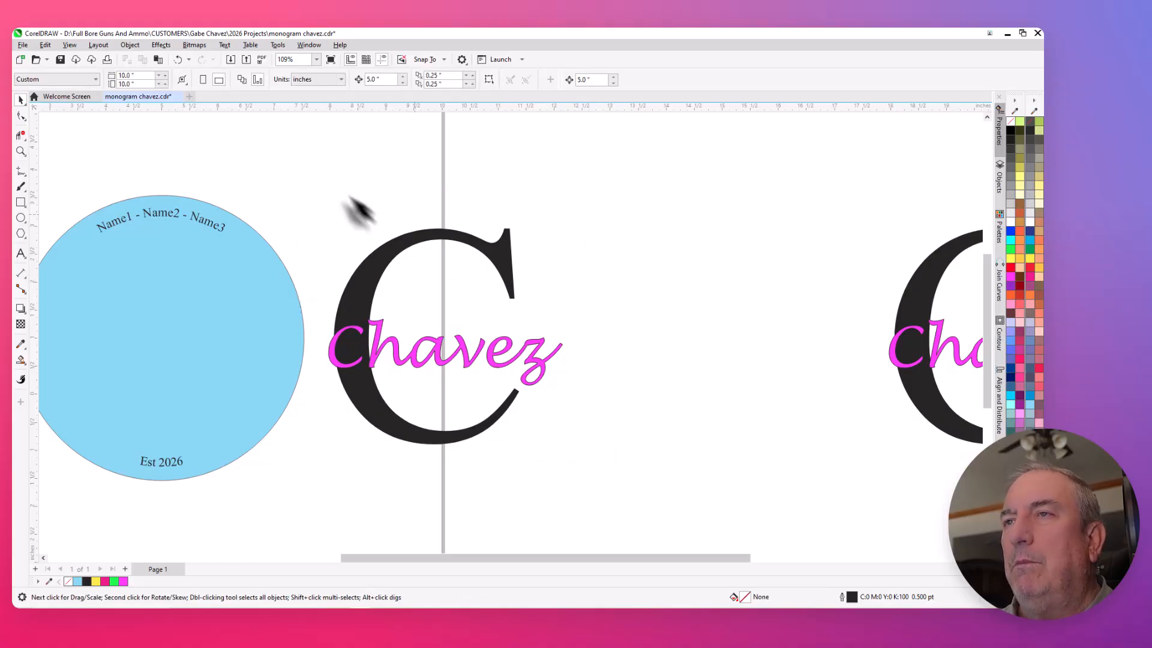
left_click_drag(312, 173, 597, 483)
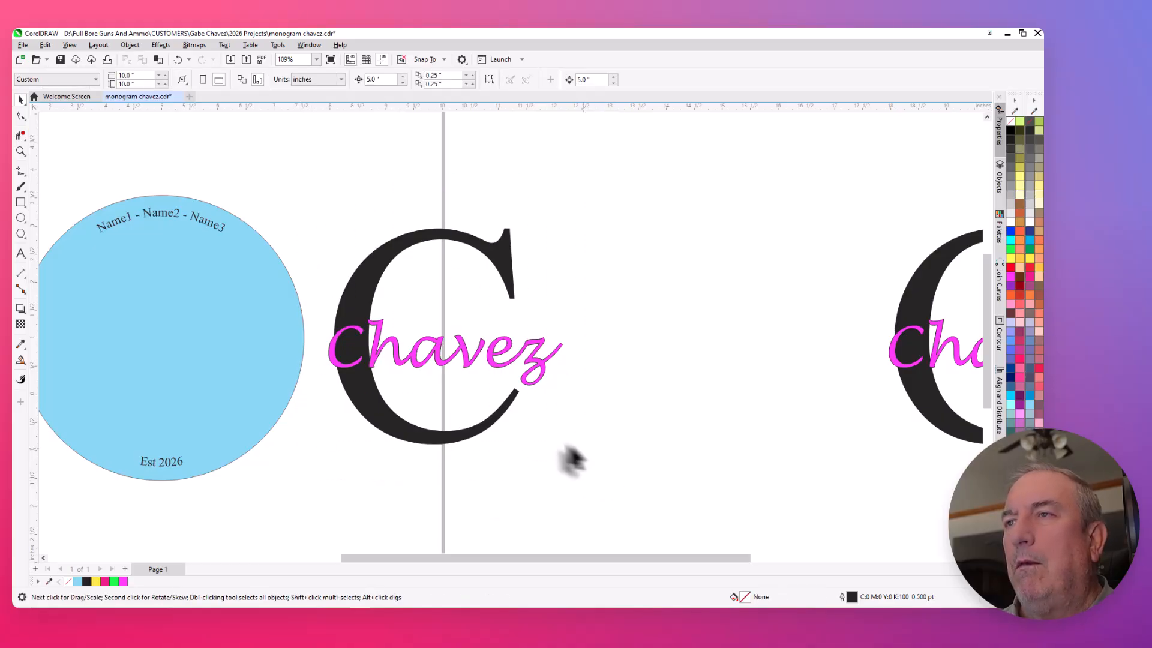
left_click(460, 433)
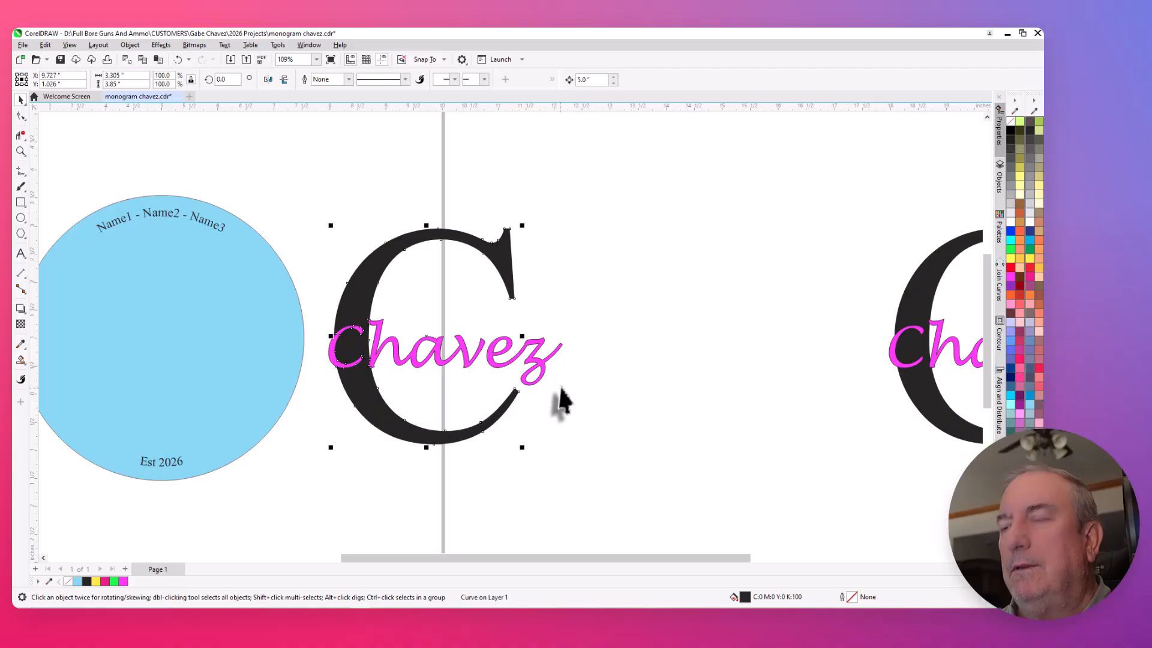
key("Left")
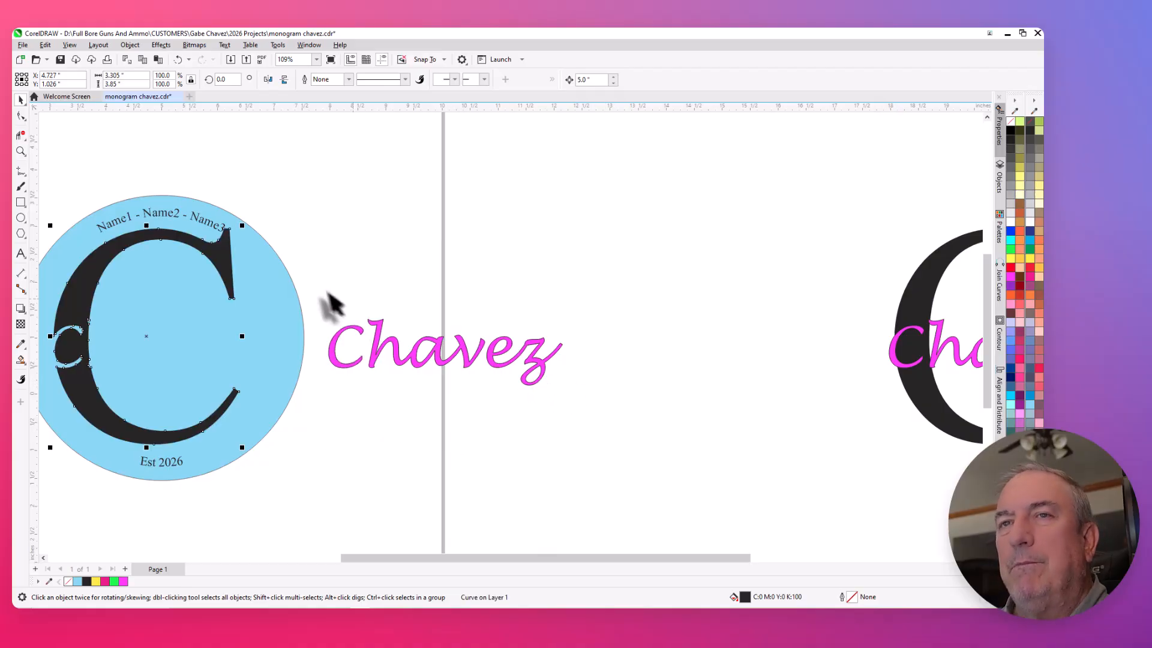
- Move the three magenta surname pieces 5 inches left onto the initial in the blue circle and deselect them
left_click_drag(315, 300, 581, 414)
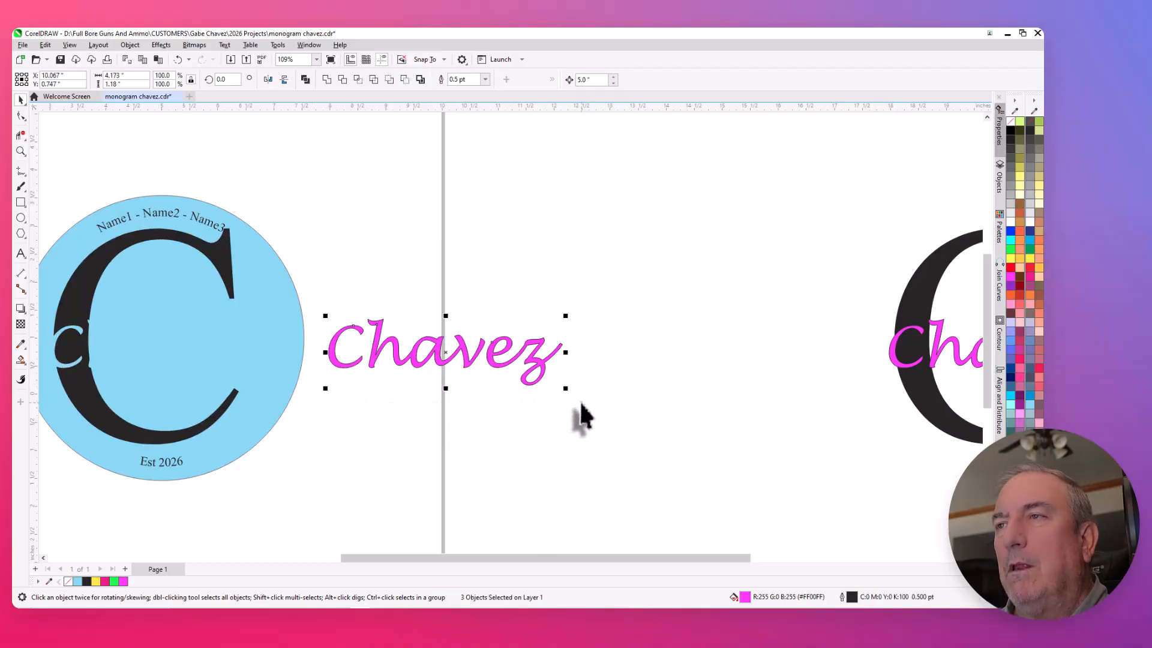
key("Left")
scroll(629, 314, "down", 3)
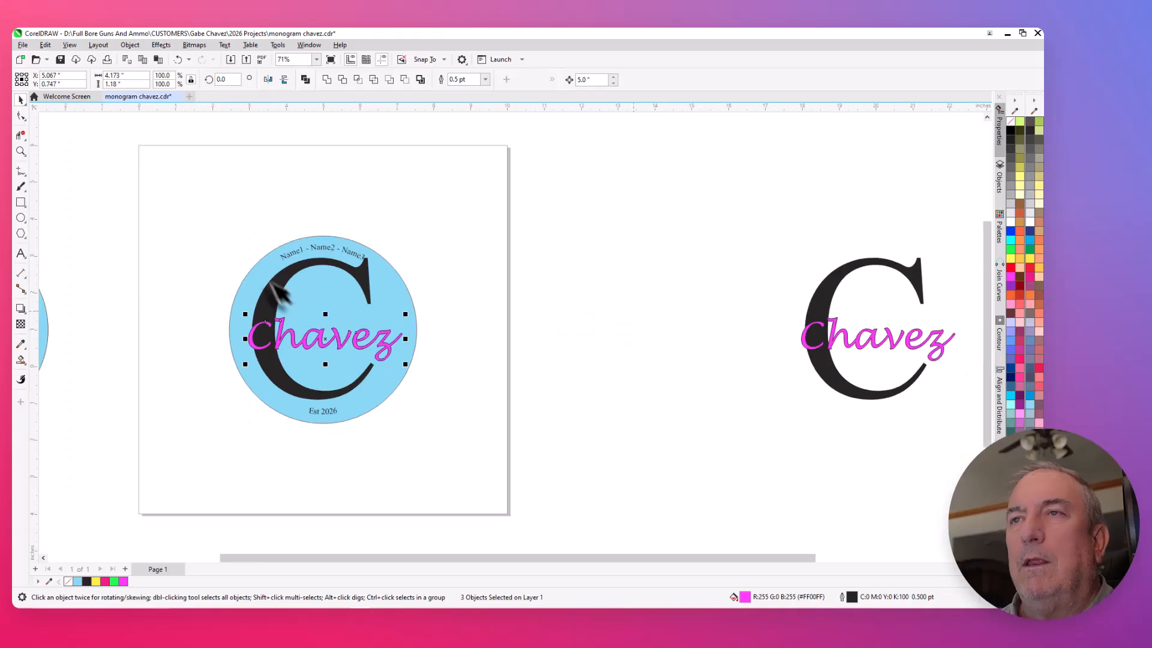
scroll(251, 280, "up", 4)
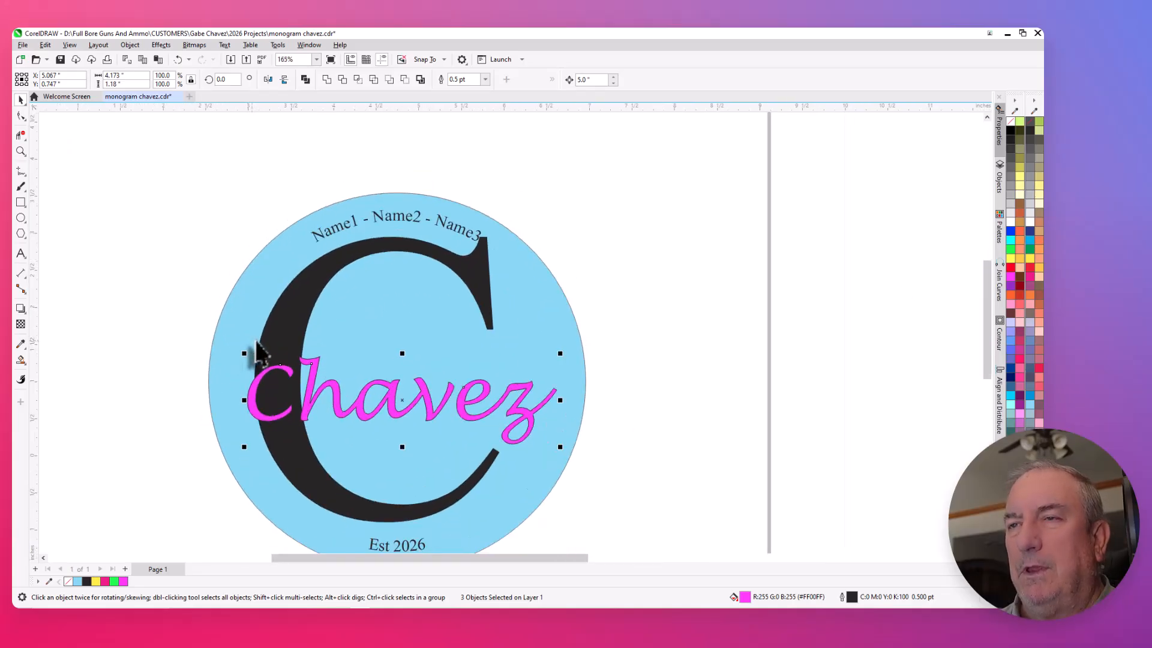
scroll(268, 347, "down", 1)
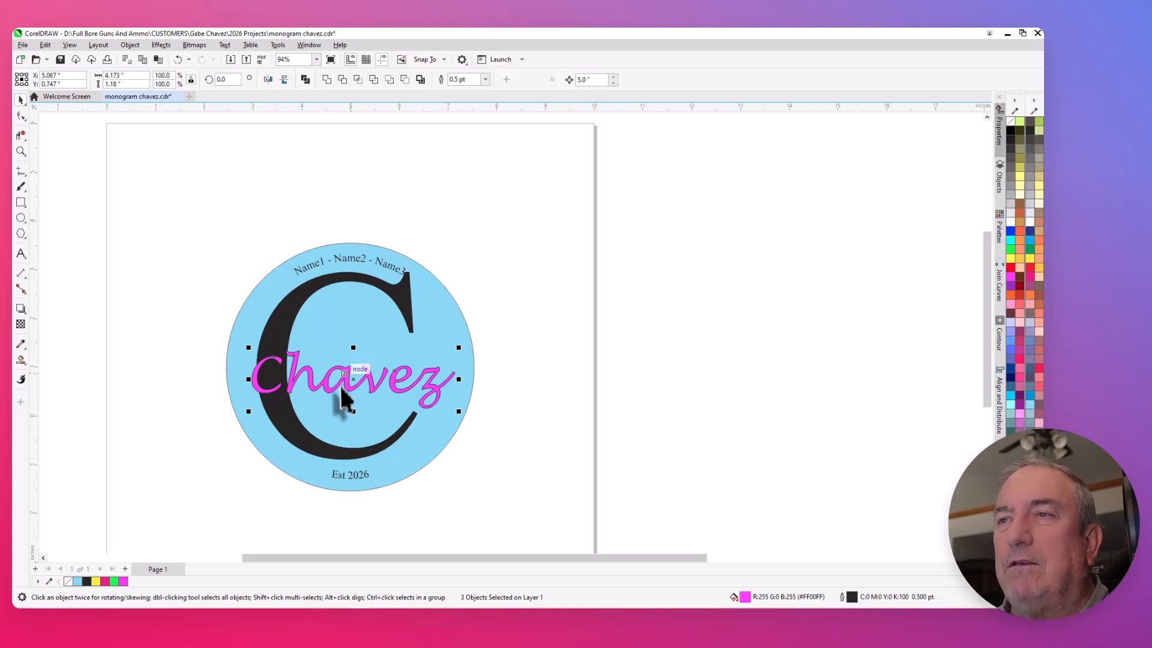
scroll(342, 401, "up", 4)
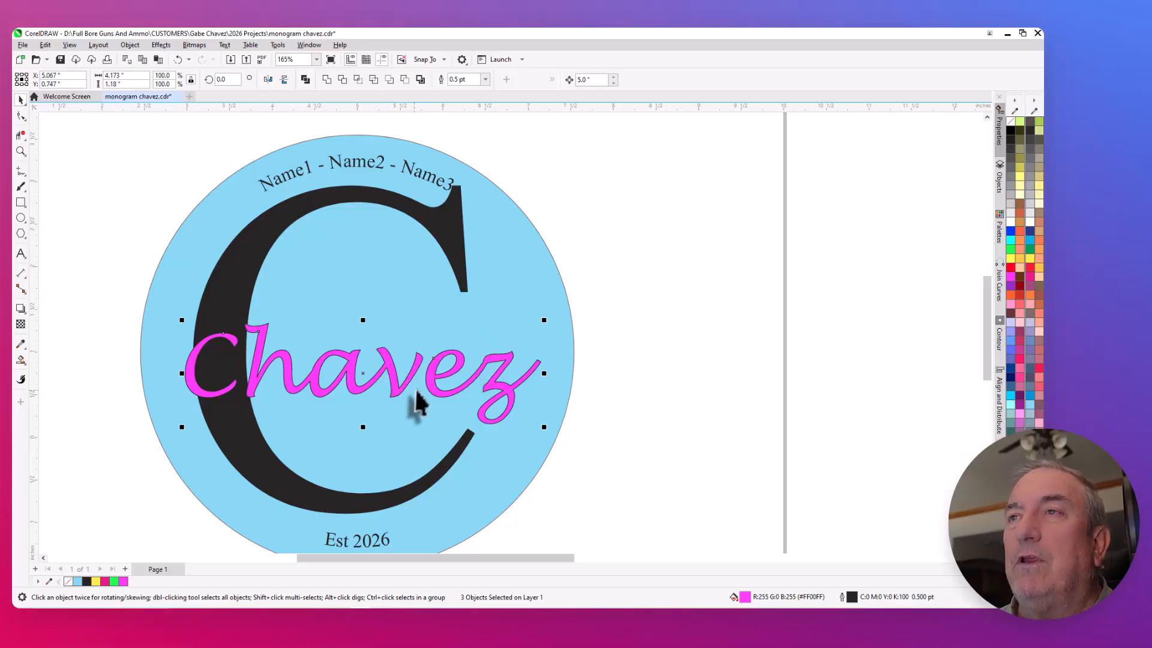
scroll(534, 324, "down", 2)
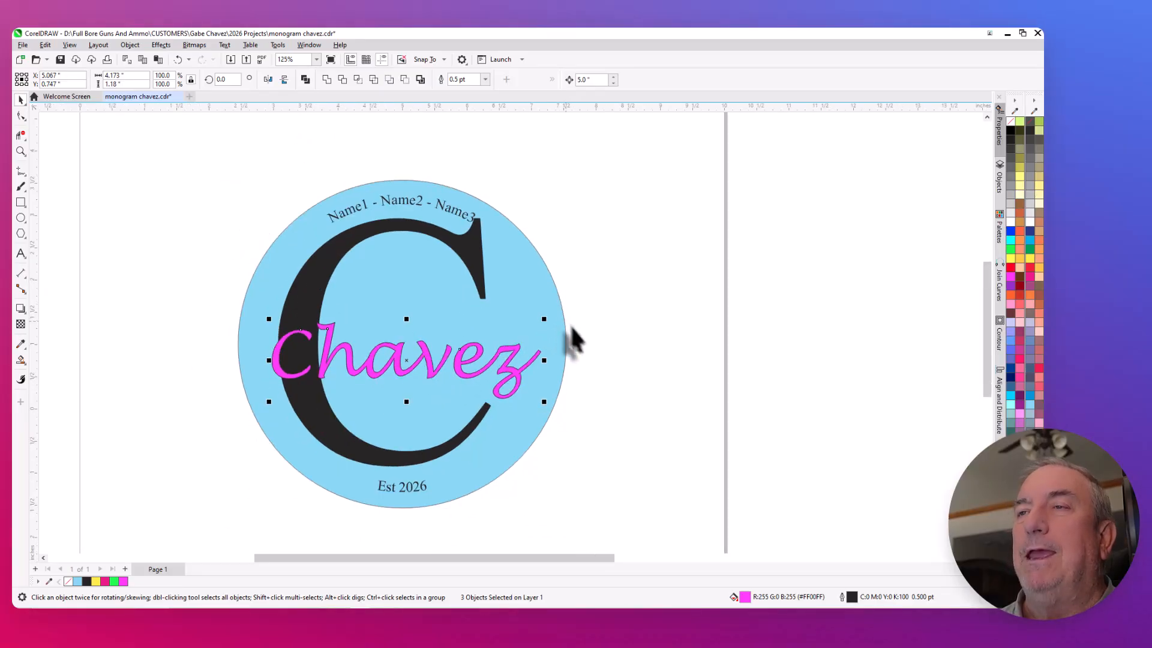
scroll(582, 346, "down", 1)
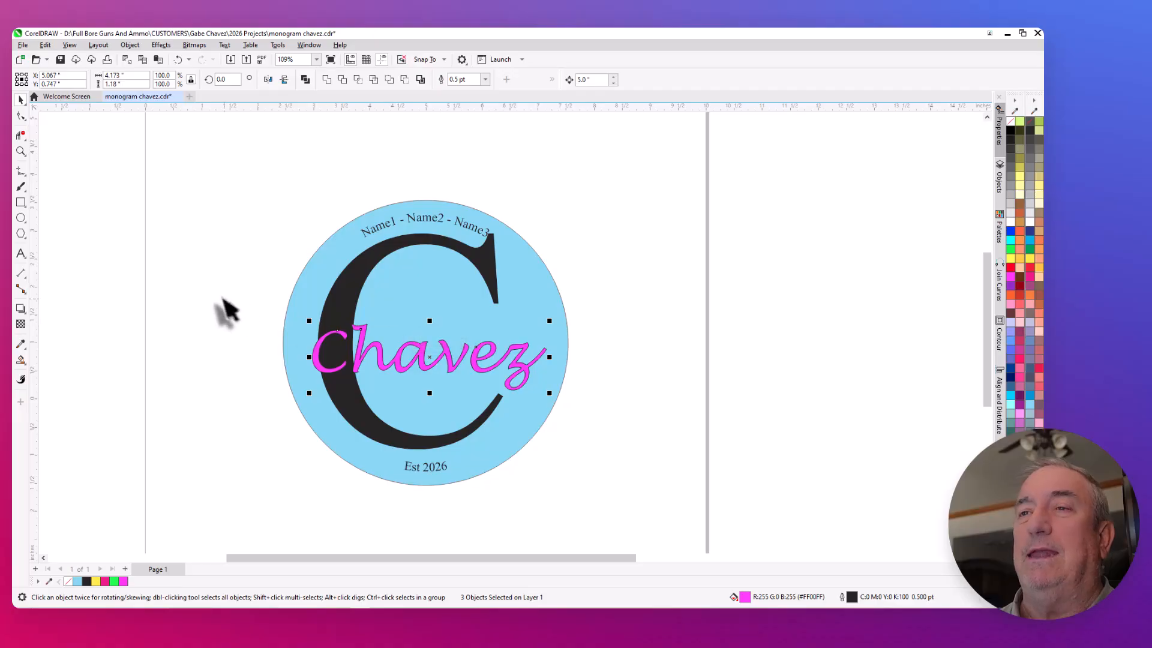
left_click(225, 309)
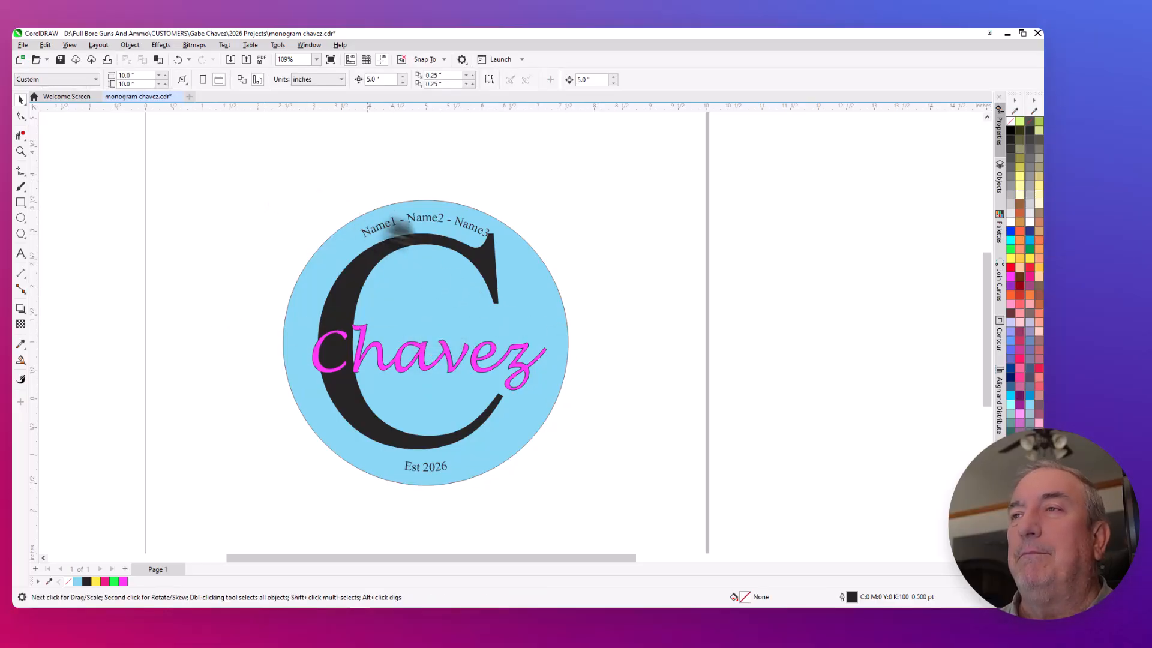
- Examine how closely the arched names line sits to the upper serif of the large initial
scroll(459, 246, "up", 2)
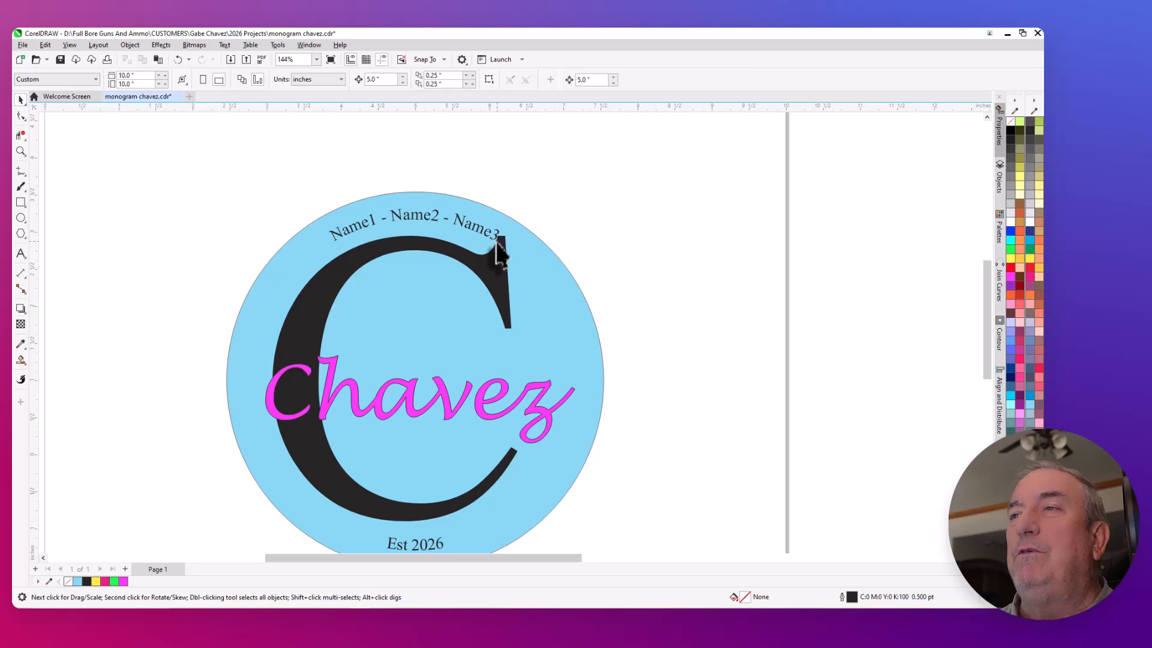
scroll(499, 255, "up", 1)
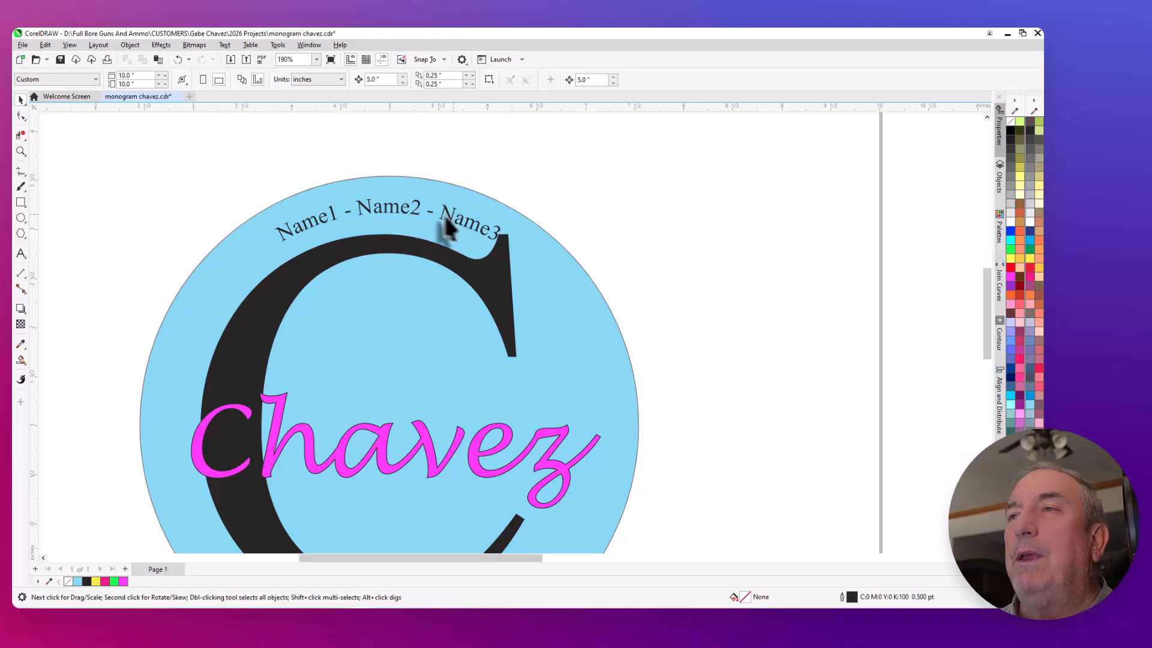
scroll(388, 190, "down", 1)
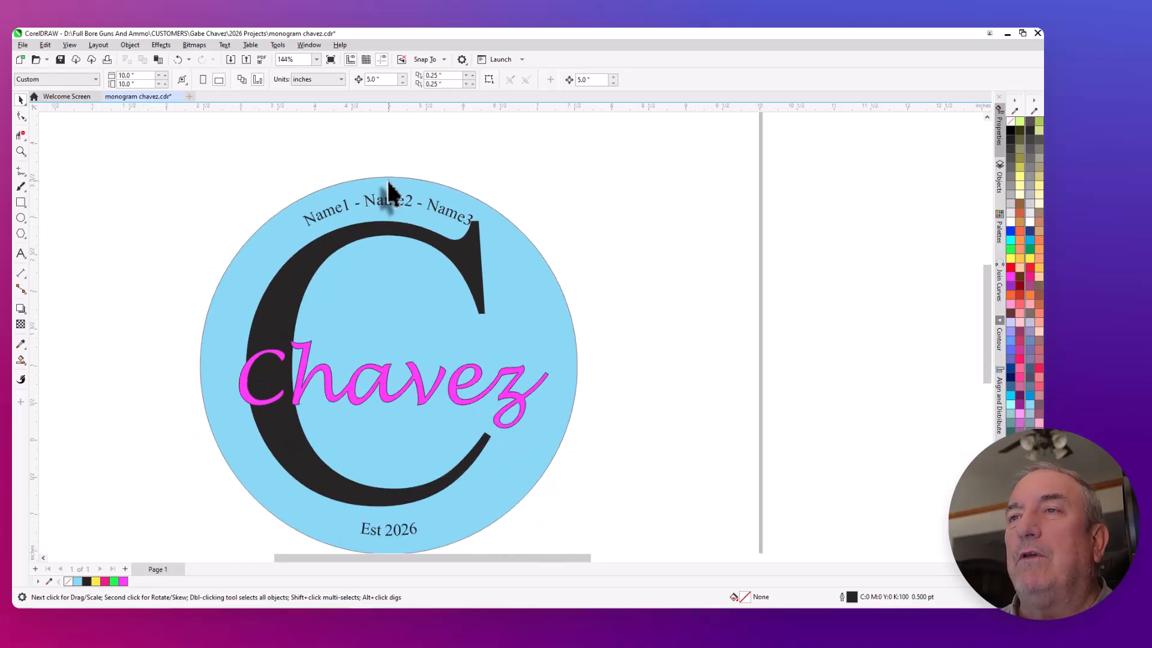
left_click(384, 211)
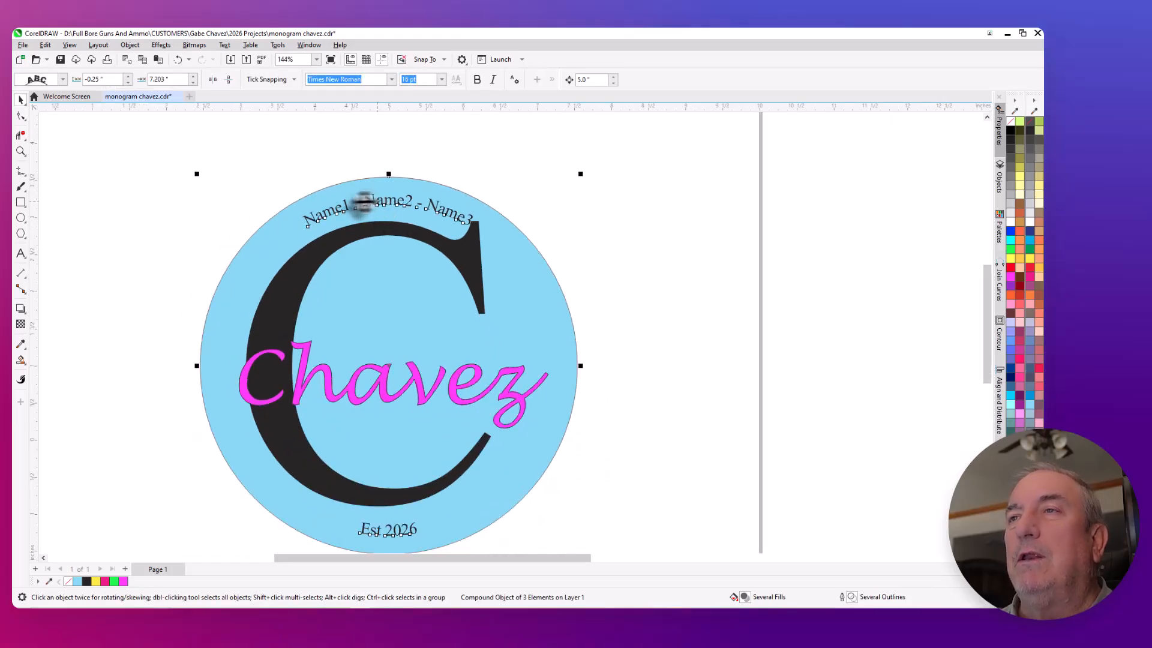
left_click(598, 228)
scroll(576, 232, "down", 1)
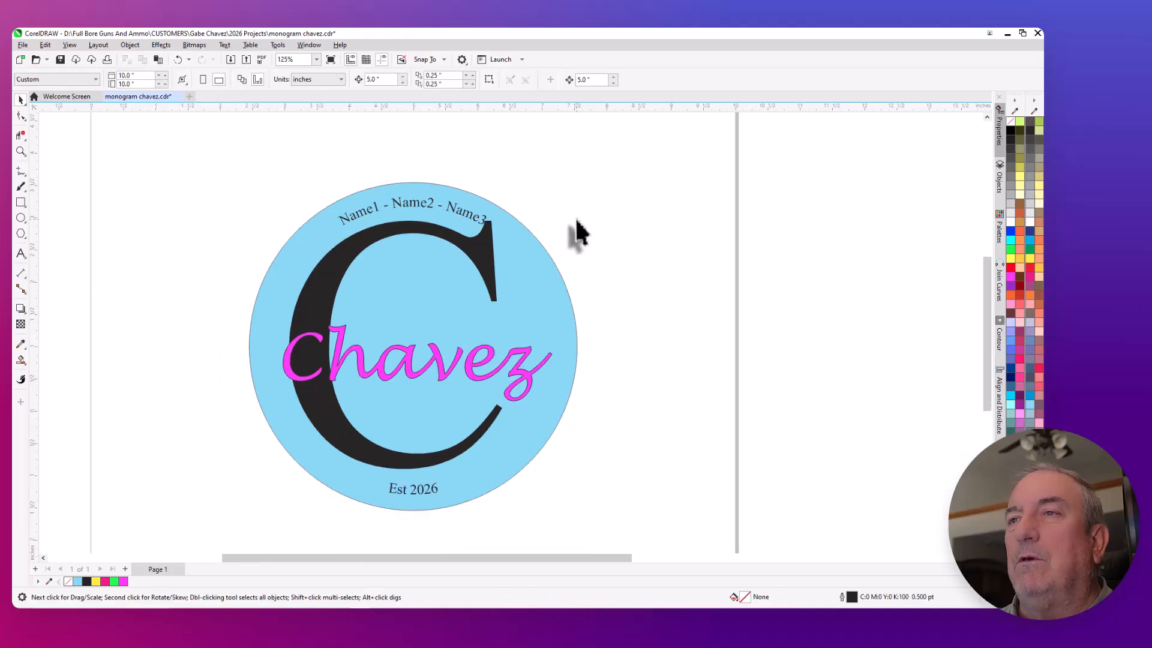
- Group the blue circle, large initial, surname pieces and both curved text lines into one object and deselect it
left_click_drag(237, 165, 639, 493)
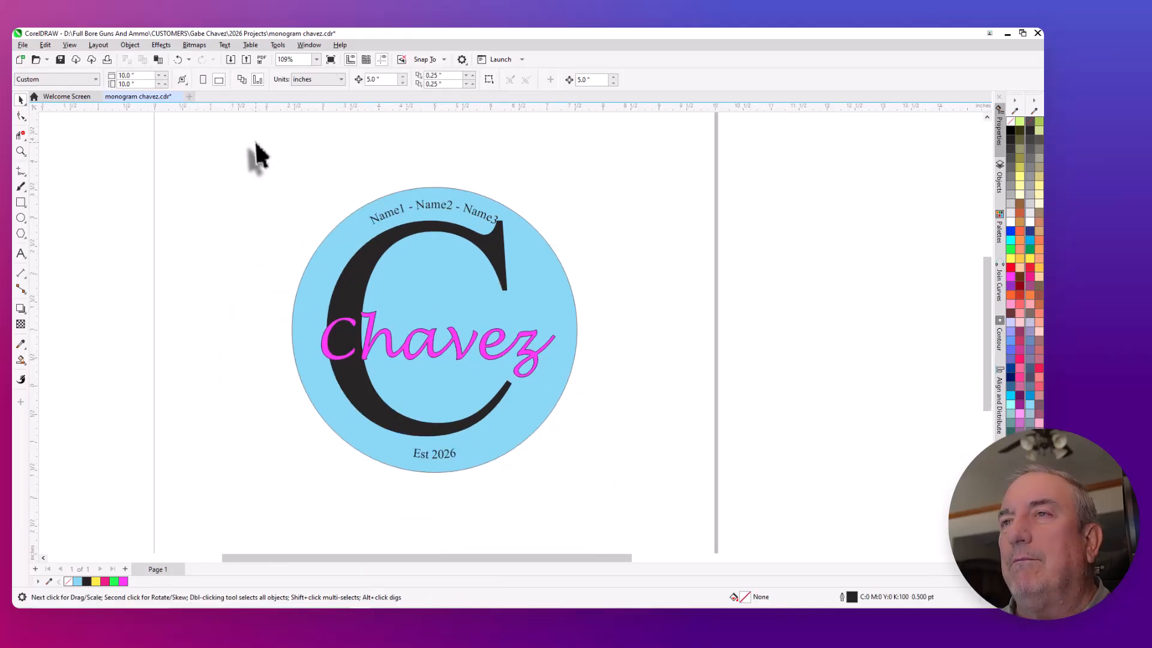
left_click_drag(256, 144, 612, 528)
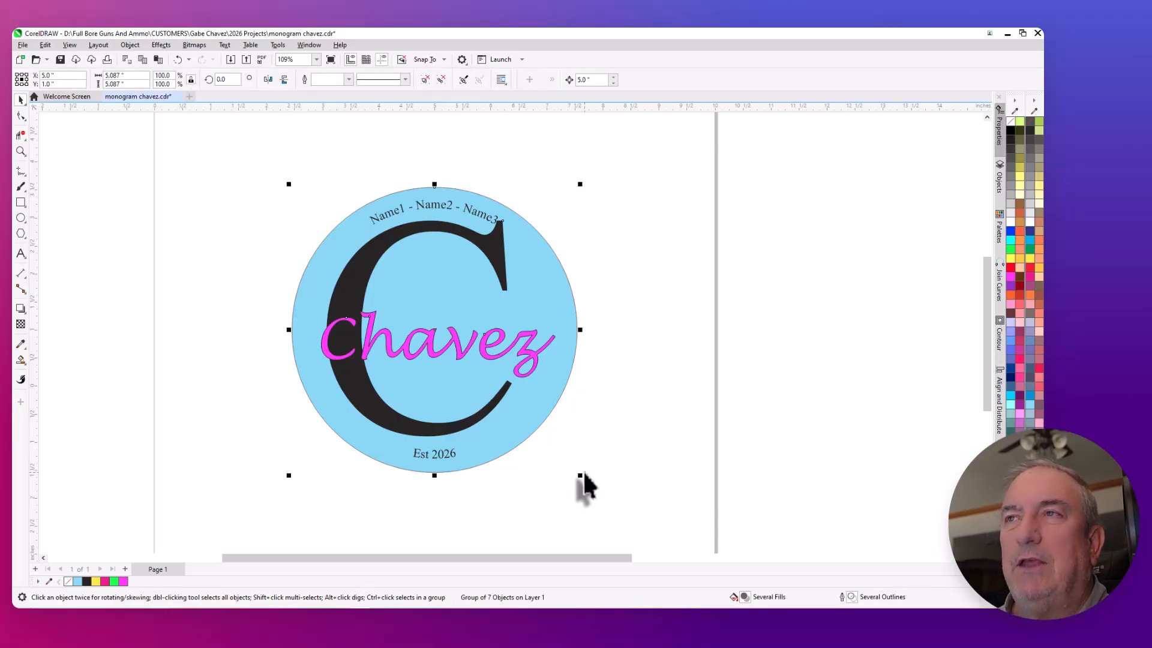
left_click(143, 436)
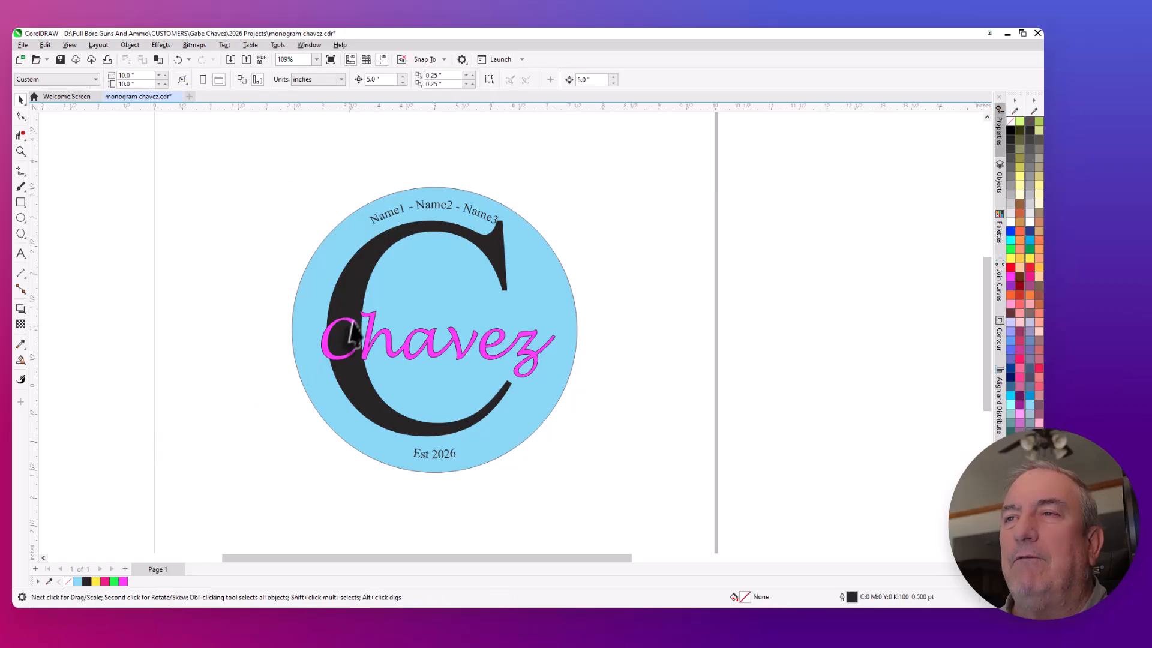
- Test that the grouped monogram moves as one by shifting it 5 inches down and back, and deselect it
left_click(400, 293)
key("Down")
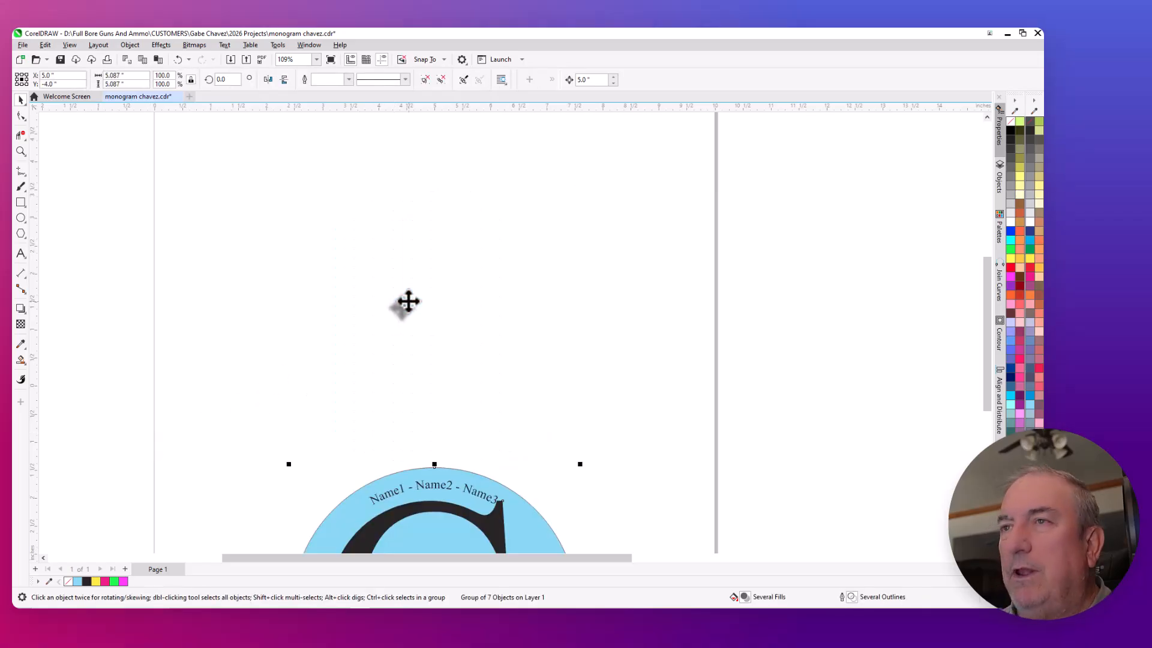
key("Up")
key("Right")
key("Left")
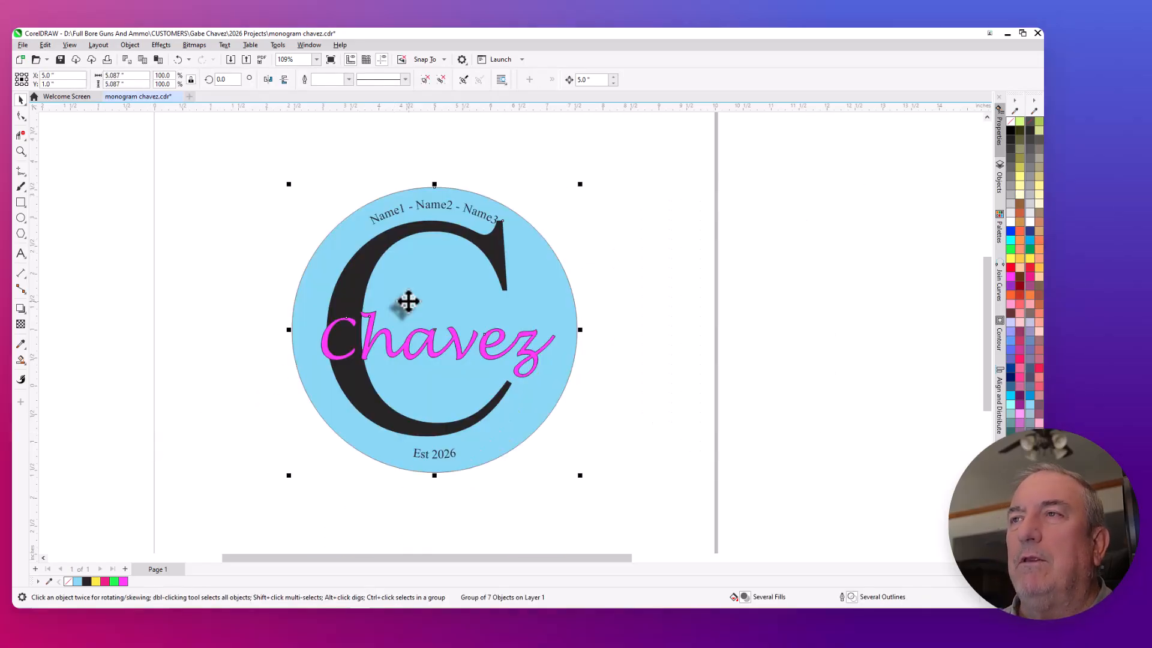
left_click(227, 262)
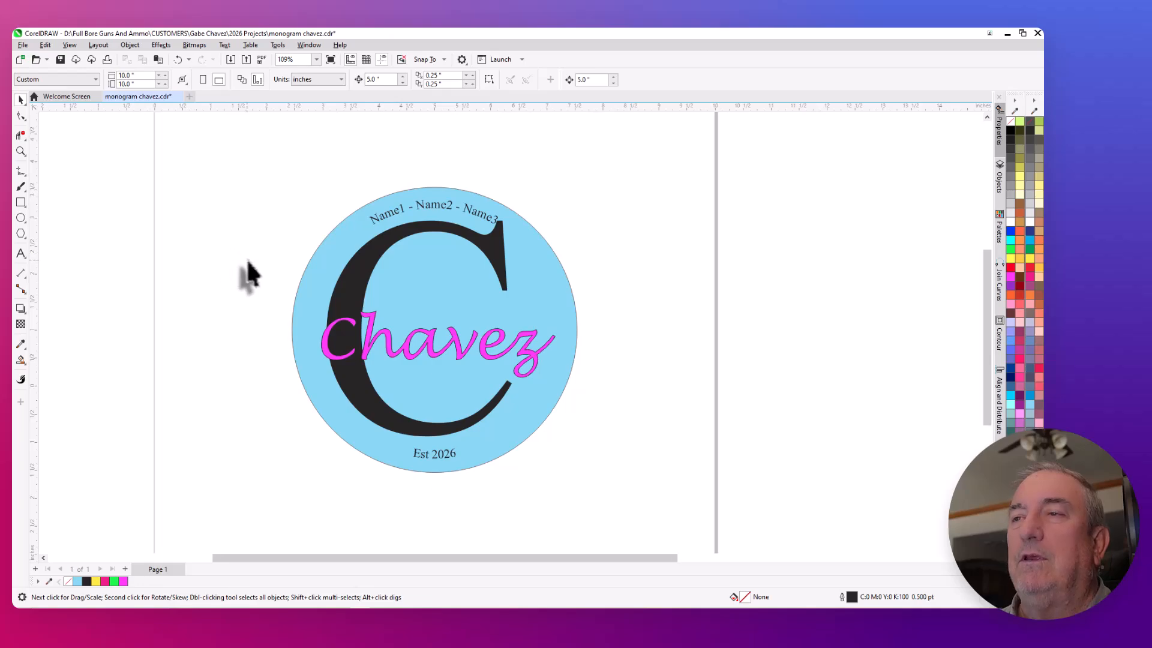
scroll(264, 267, "down", 1)
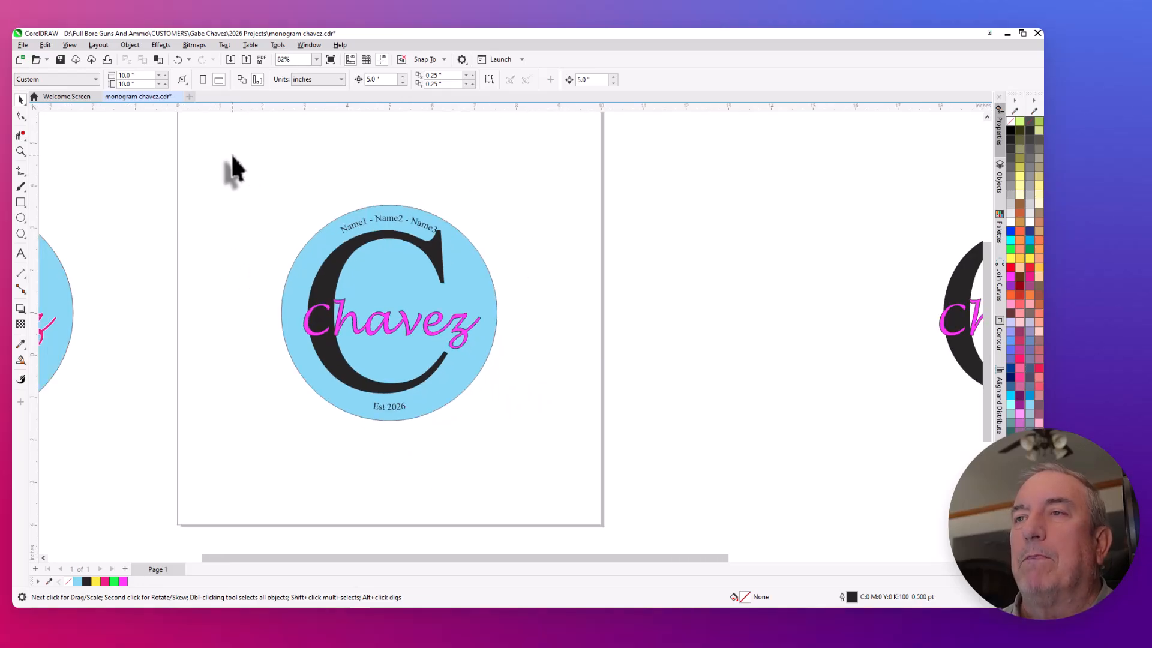